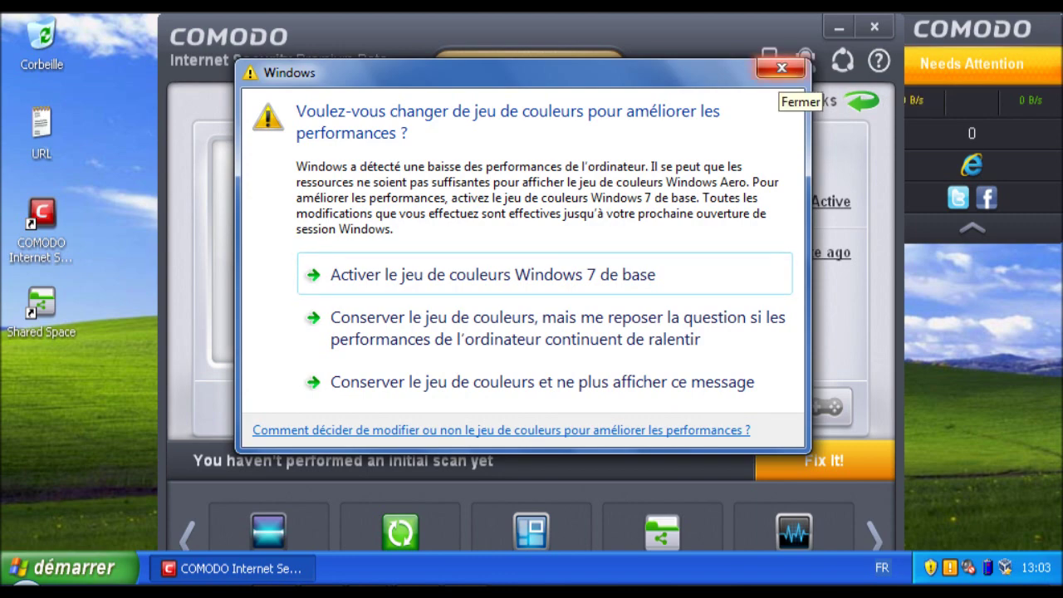
- Dismiss the Windows color scheme prompt, and view the Virtual Kiosk's component installation request before cancelling it
click(781, 68)
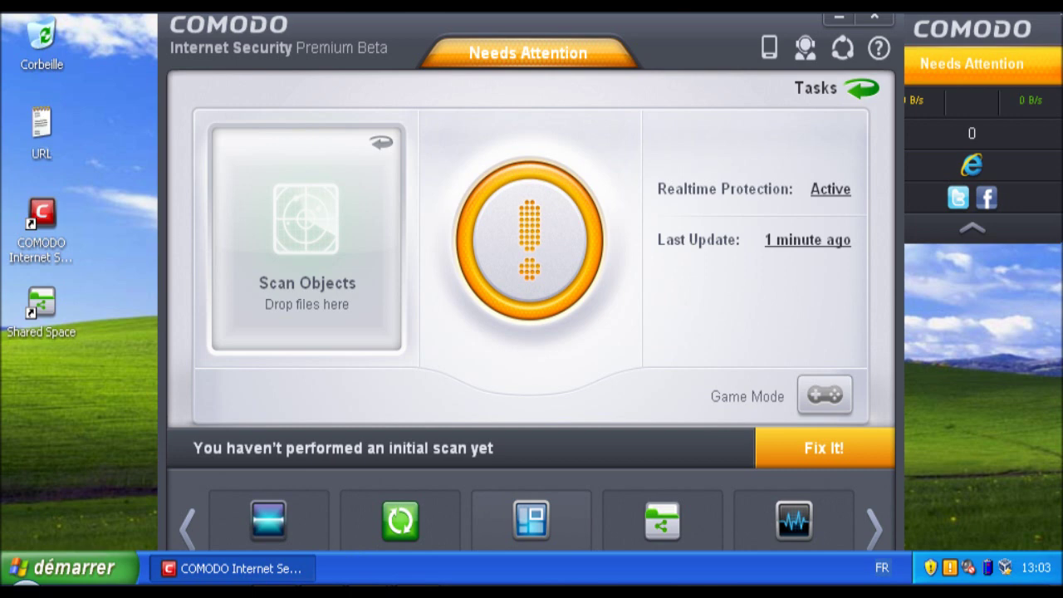
click(531, 519)
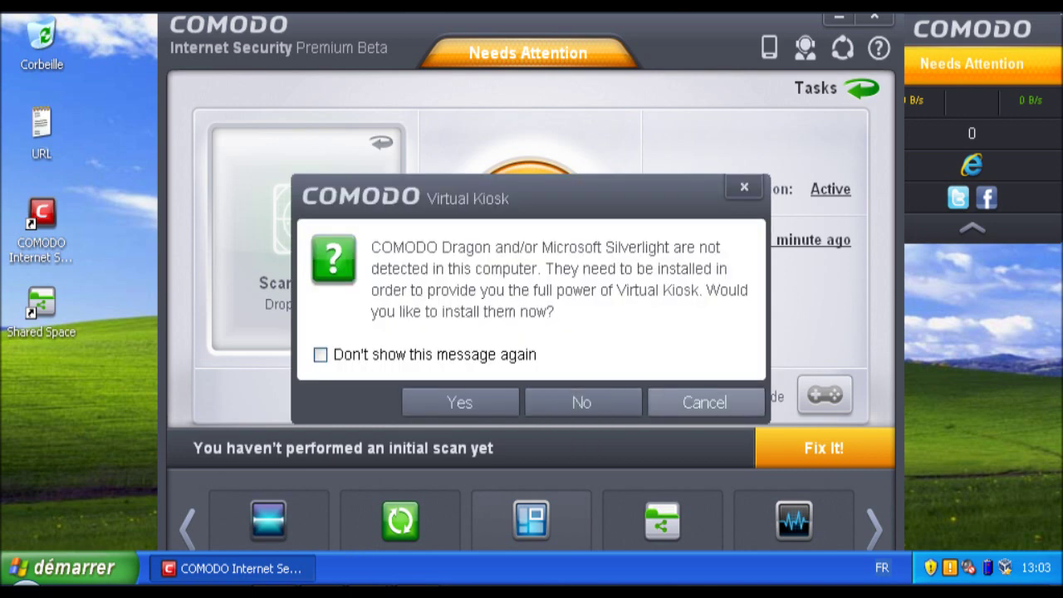
click(704, 402)
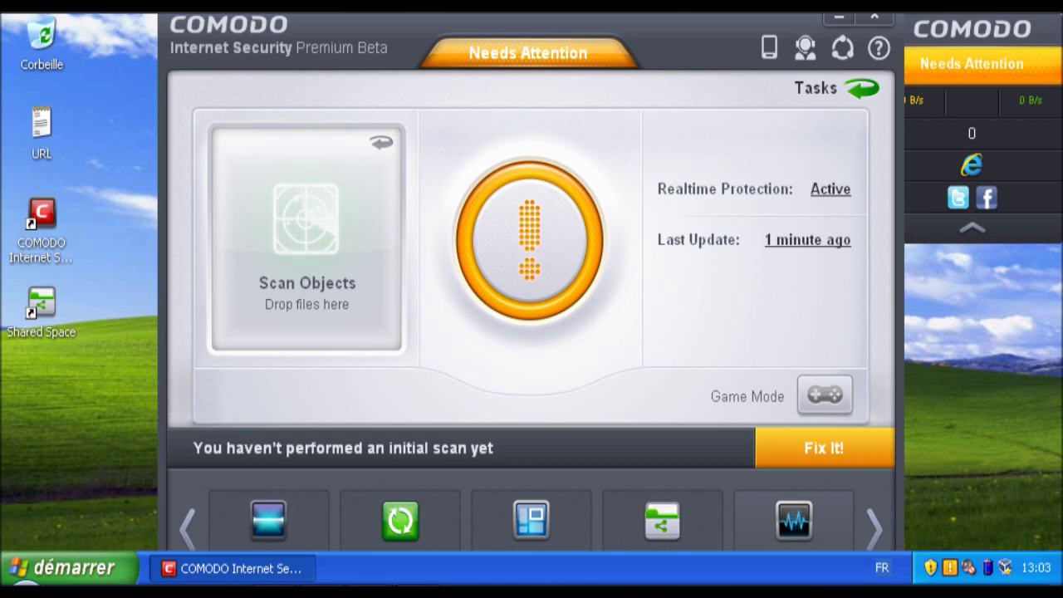
- View the security Task Manager and the available scan types, closing each window after the review
click(793, 520)
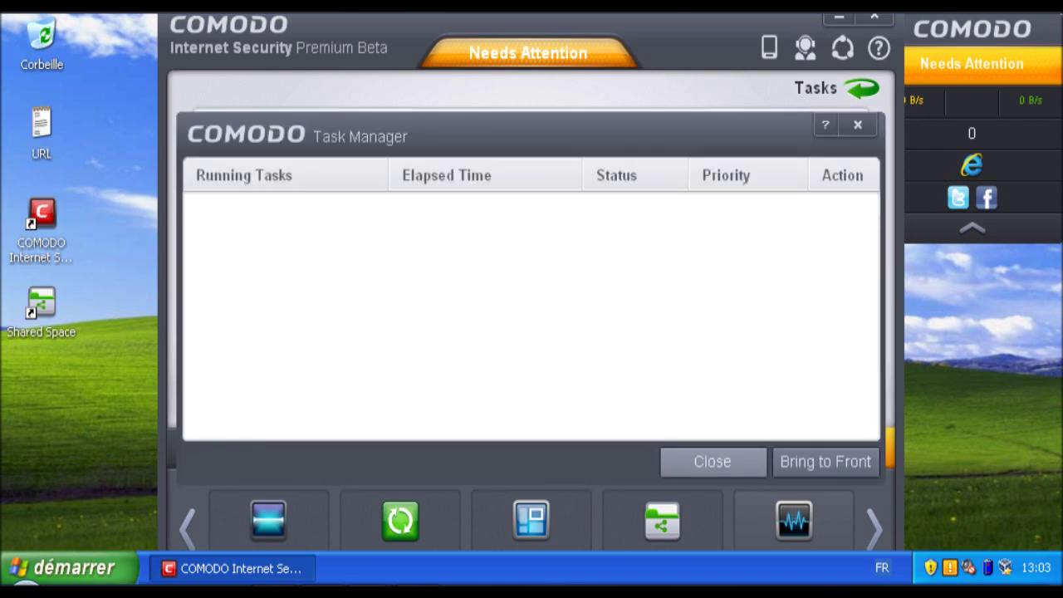
click(712, 461)
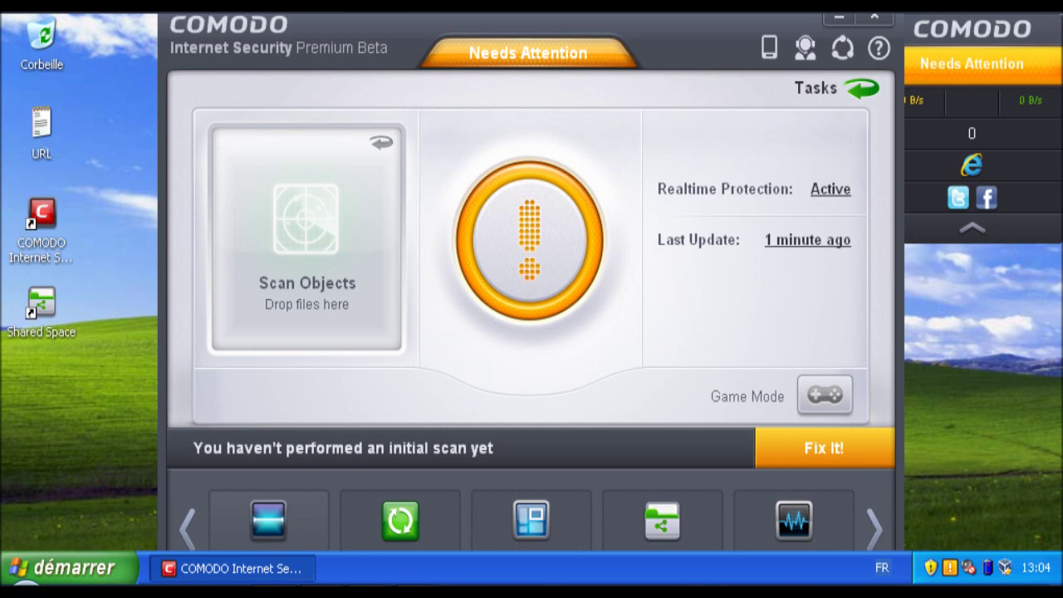
click(268, 519)
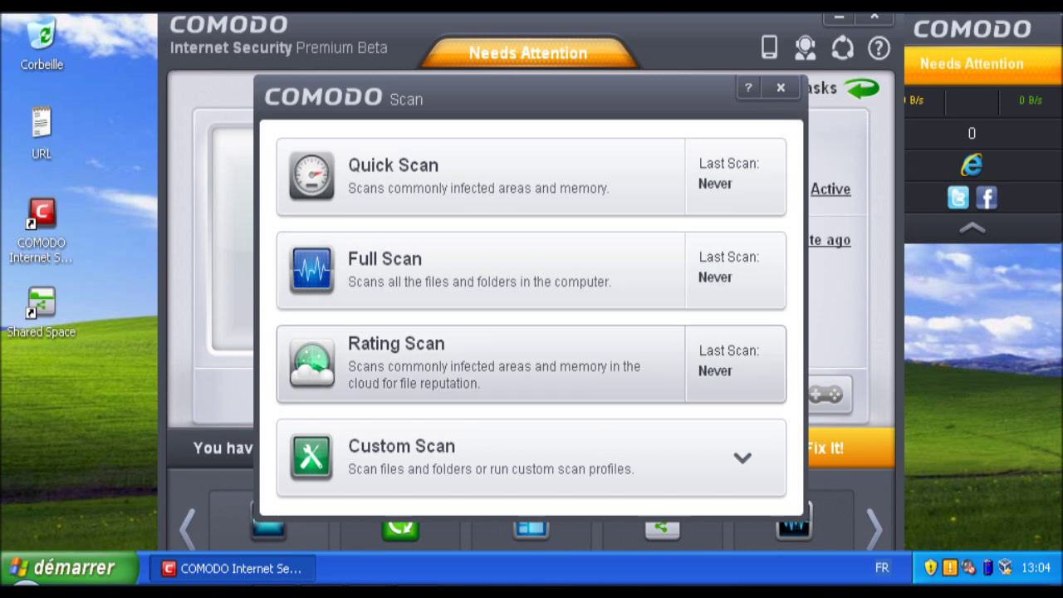
click(780, 87)
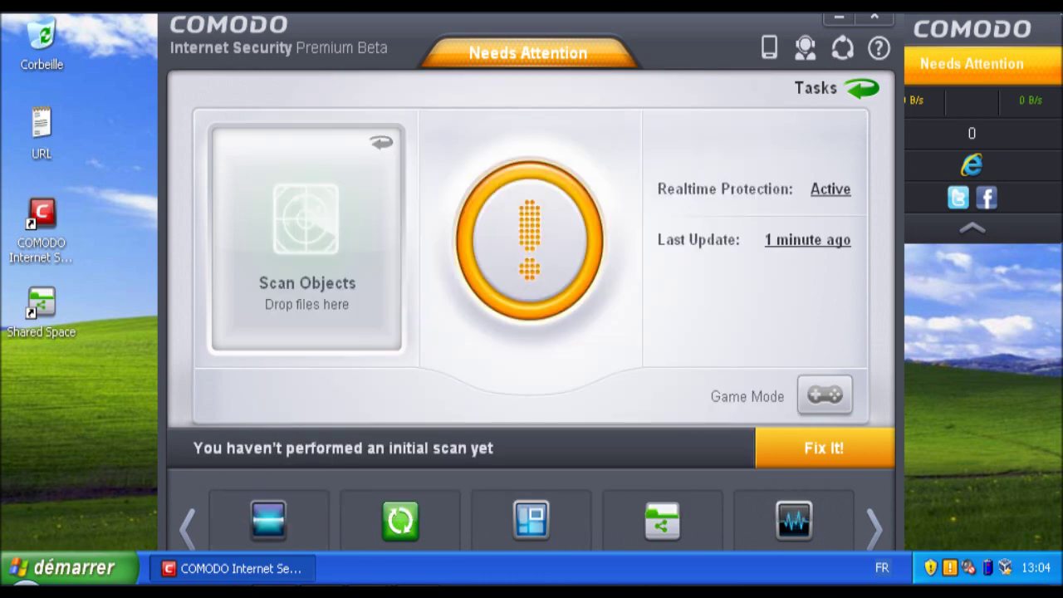
- Try to run the Virtual Kiosk while declining to install COMODO Dragon and Silverlight, and dismiss the Windows color scheme prompt
click(530, 520)
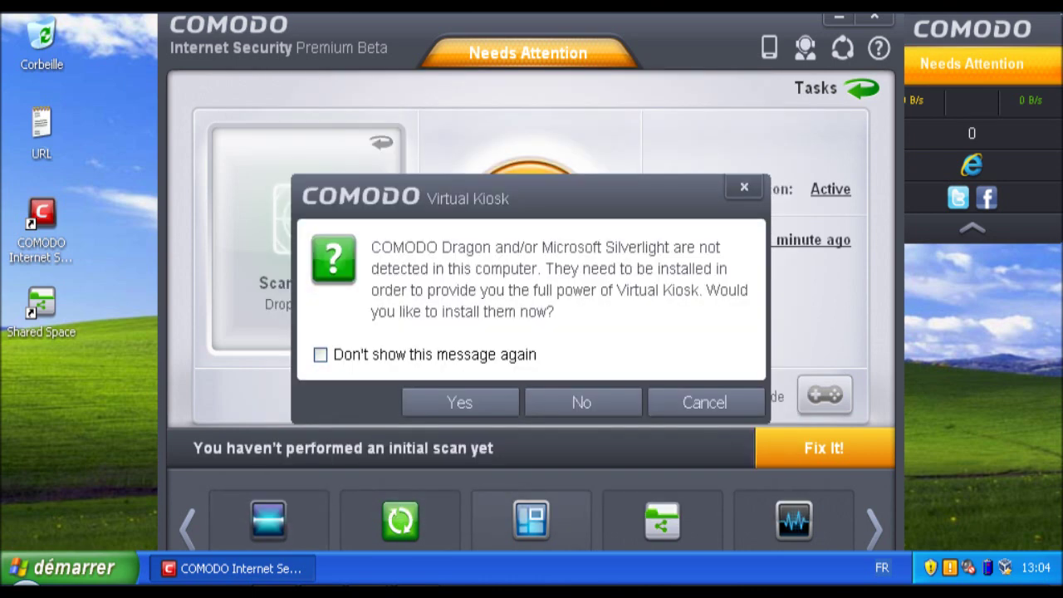
click(582, 401)
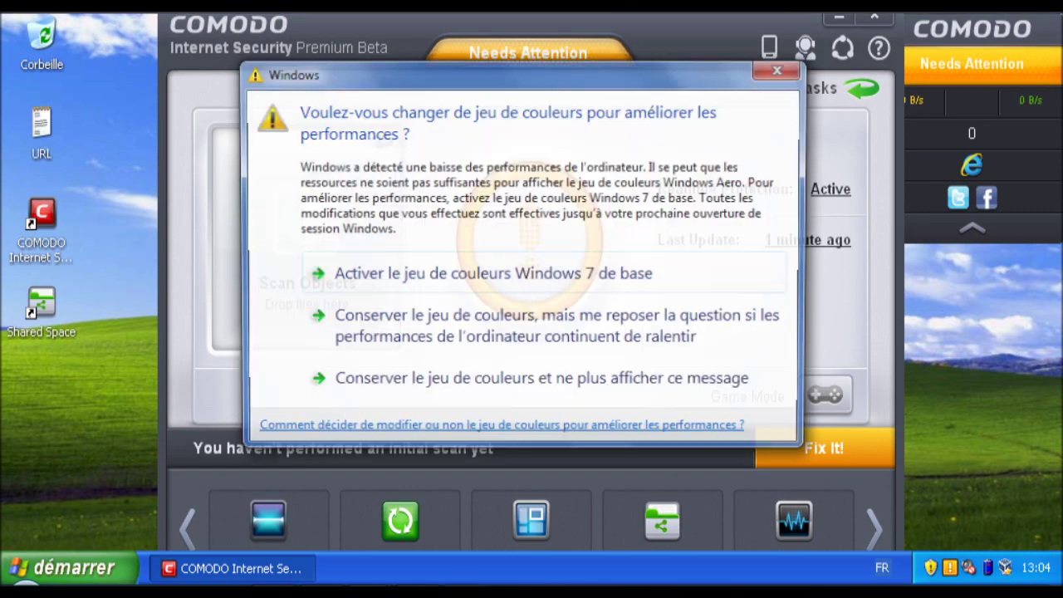
click(781, 68)
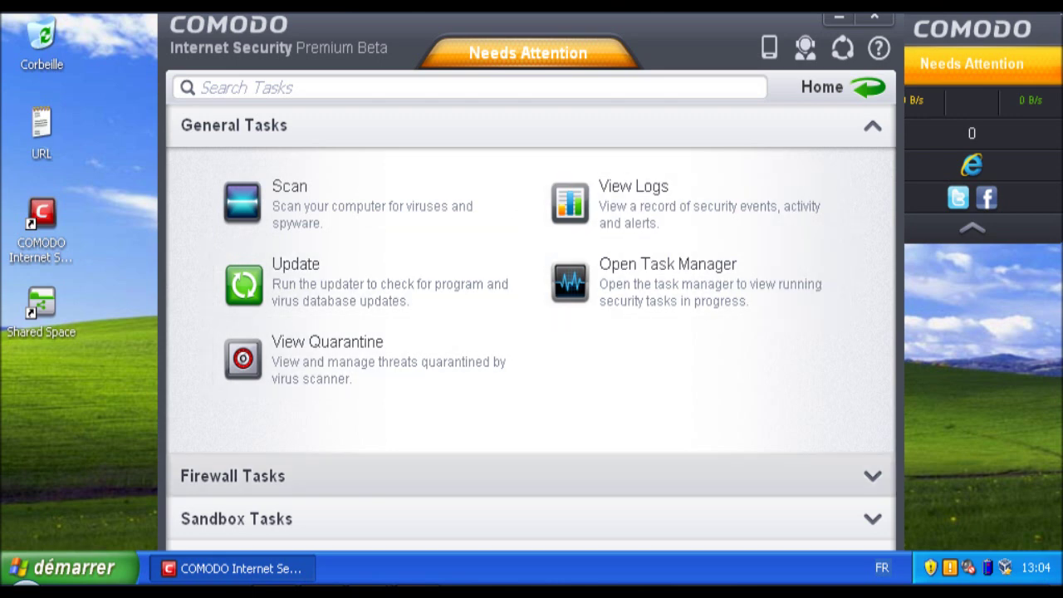
- Expand the Firewall Tasks group in the task overview
click(532, 475)
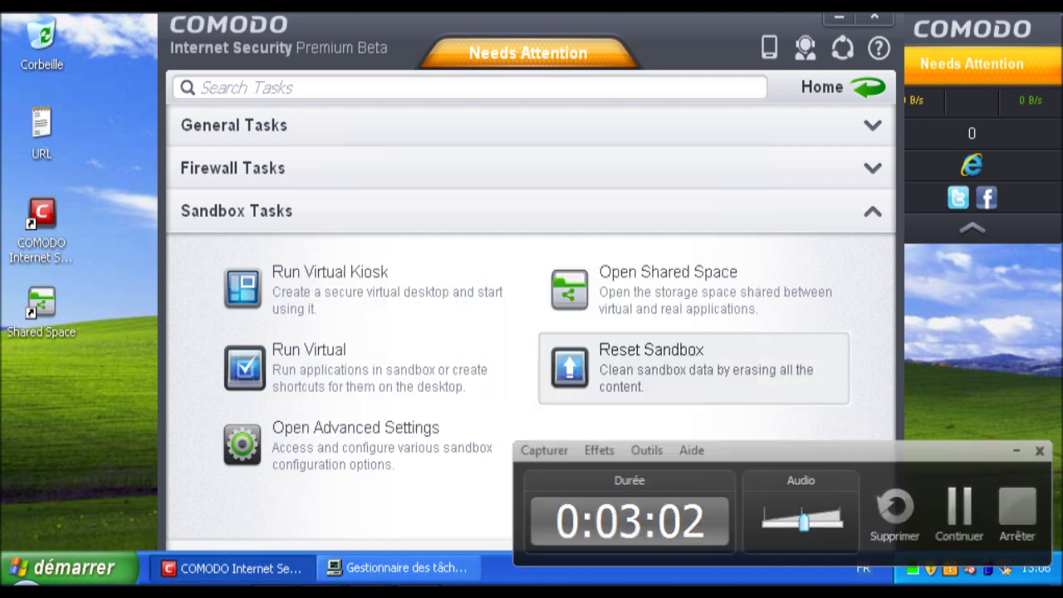
key(F9)
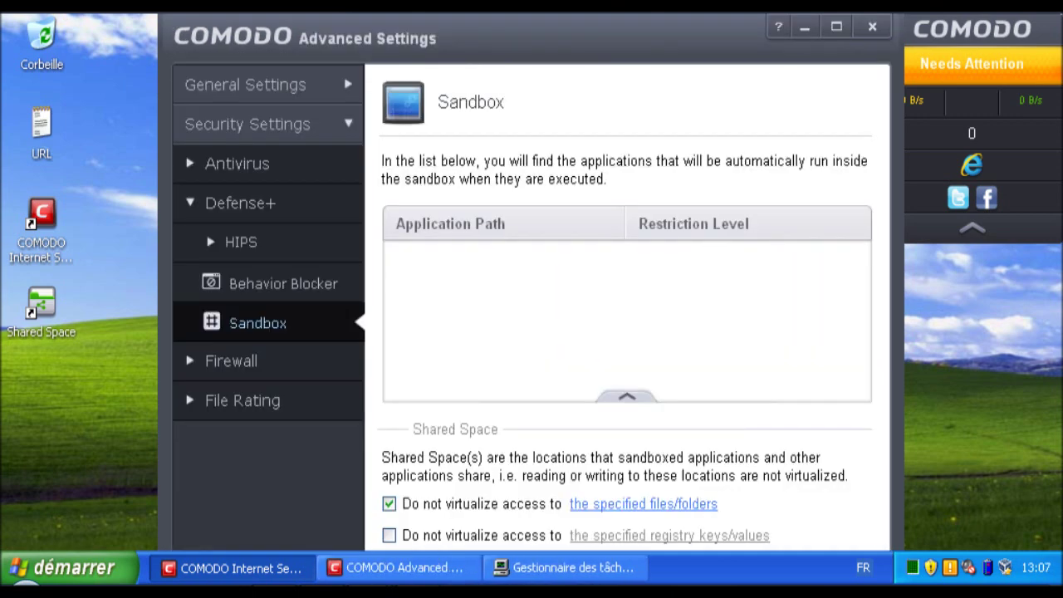
- Review the User Interface, Updates, Logging and Configuration pages of the general settings, dismissing the Windows color scheme prompt
click(245, 84)
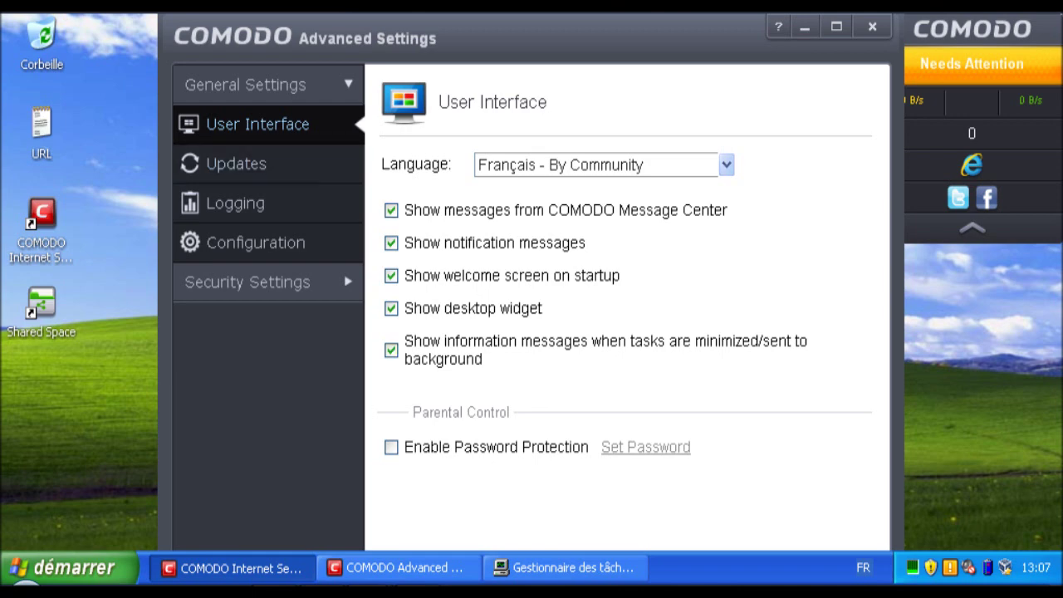
click(235, 164)
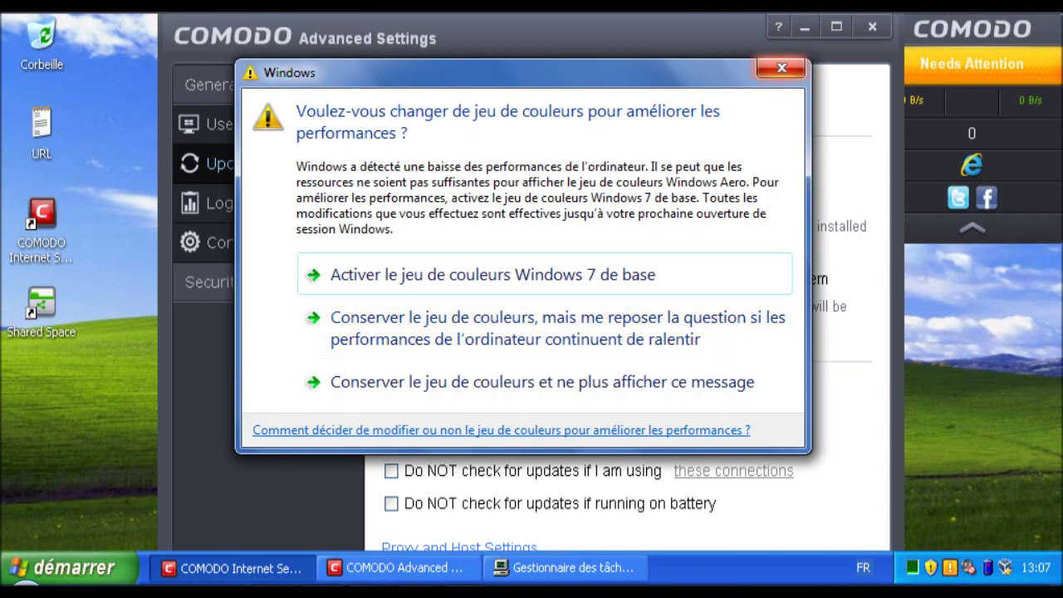
click(780, 68)
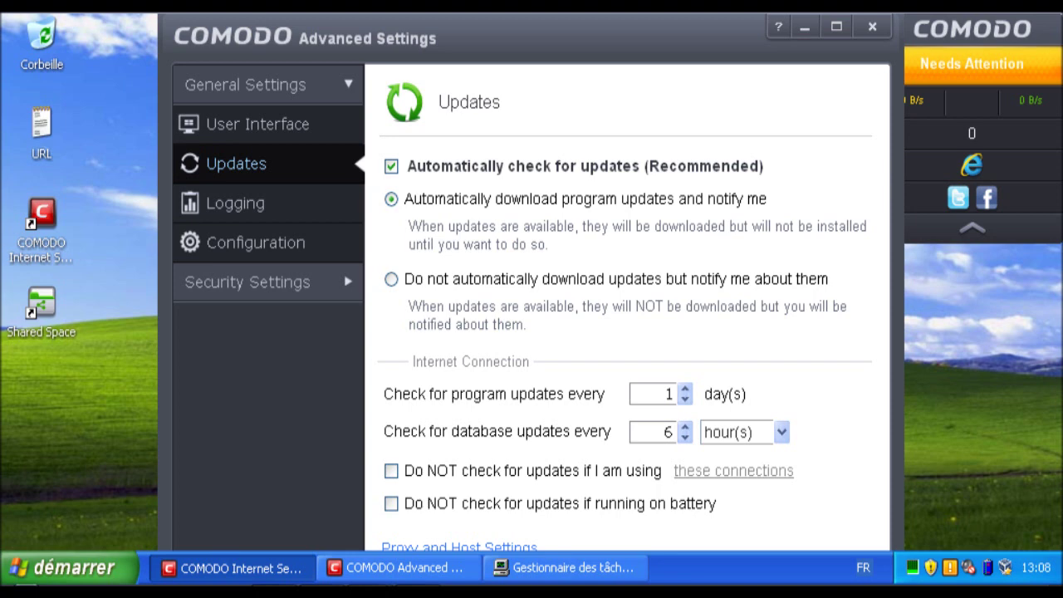
click(235, 203)
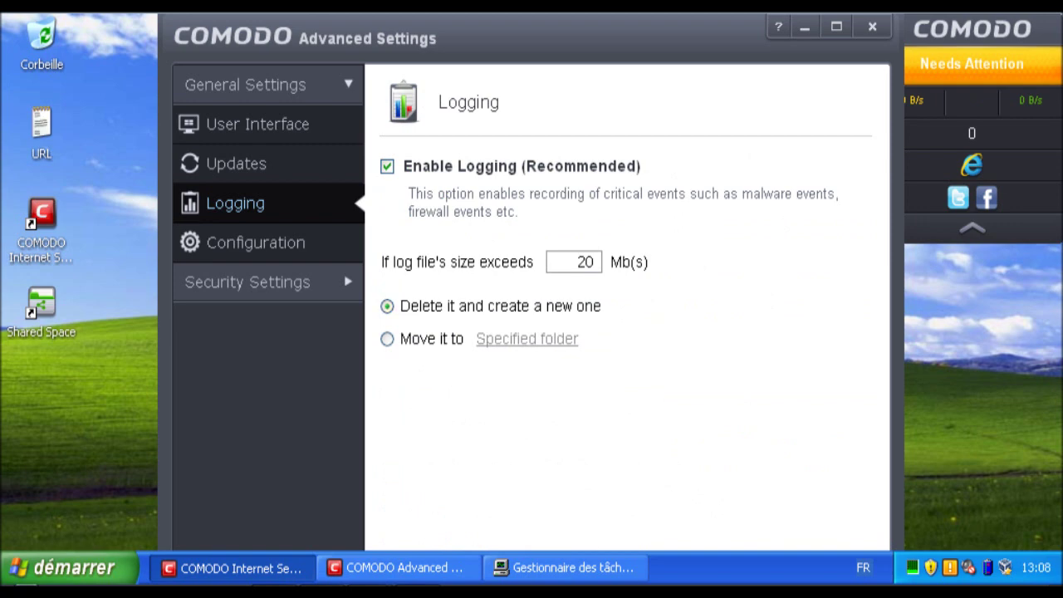
click(255, 243)
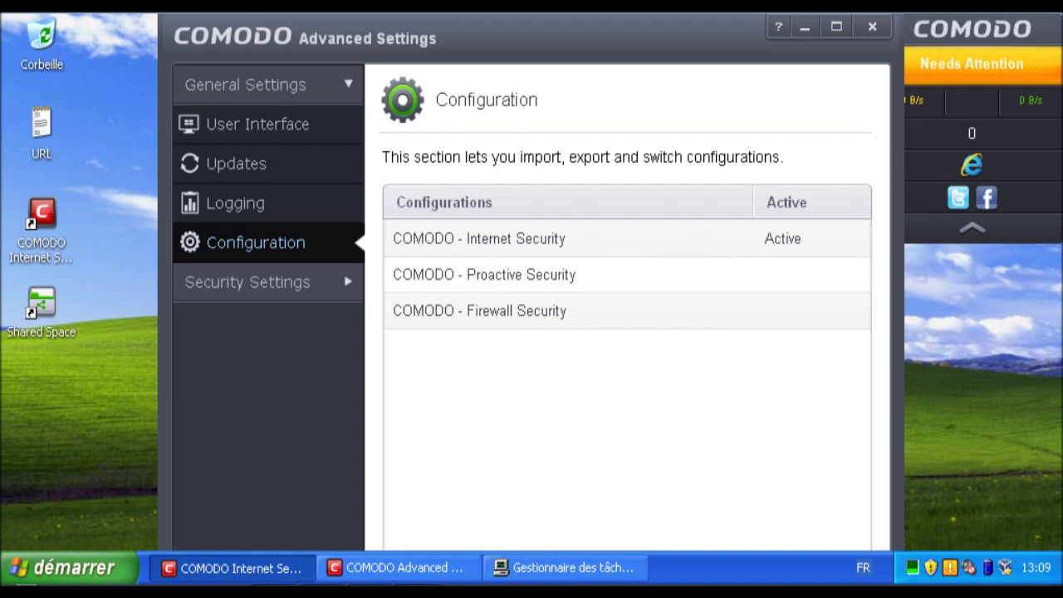
- Review the antivirus Realtime Scan and Scans pages in the security settings
click(267, 282)
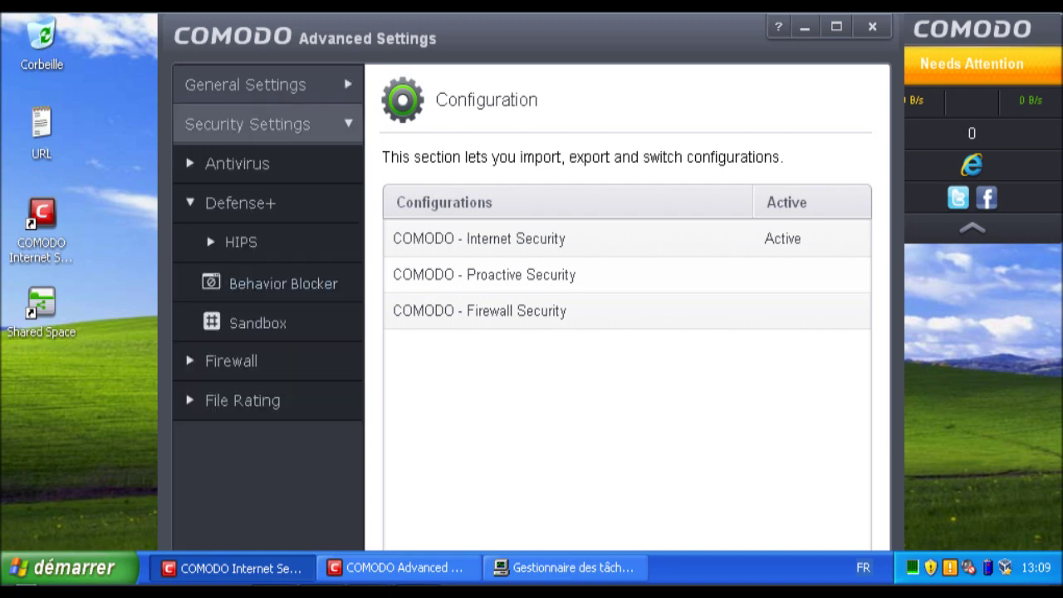
click(237, 163)
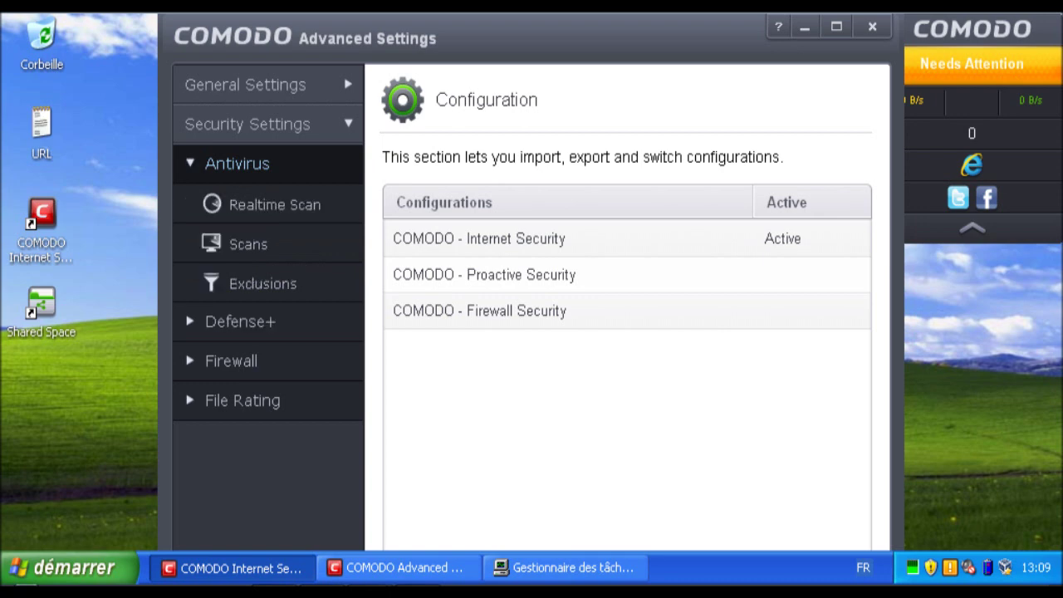
click(274, 204)
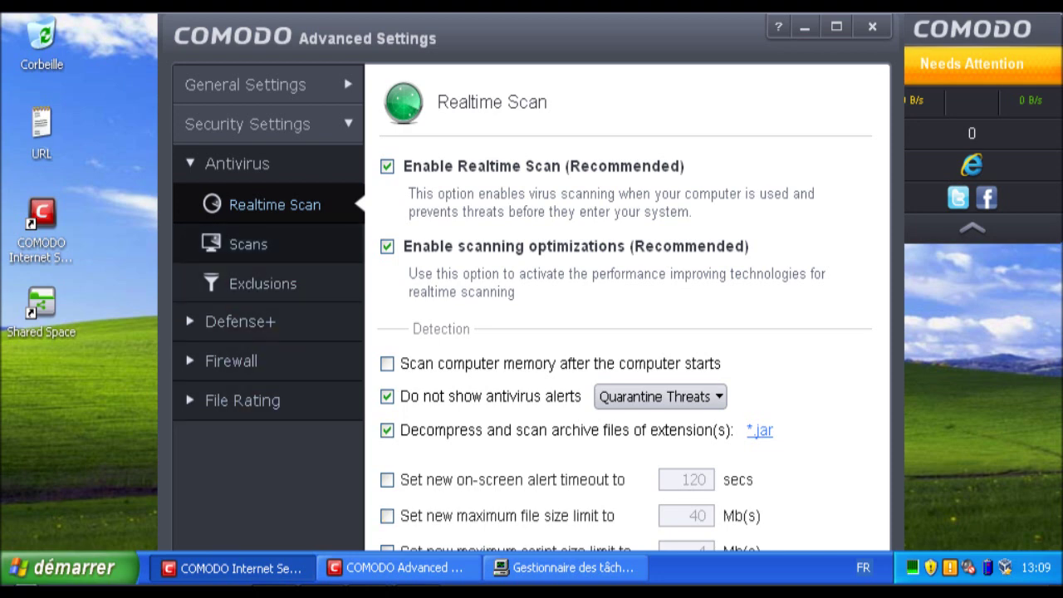
click(248, 243)
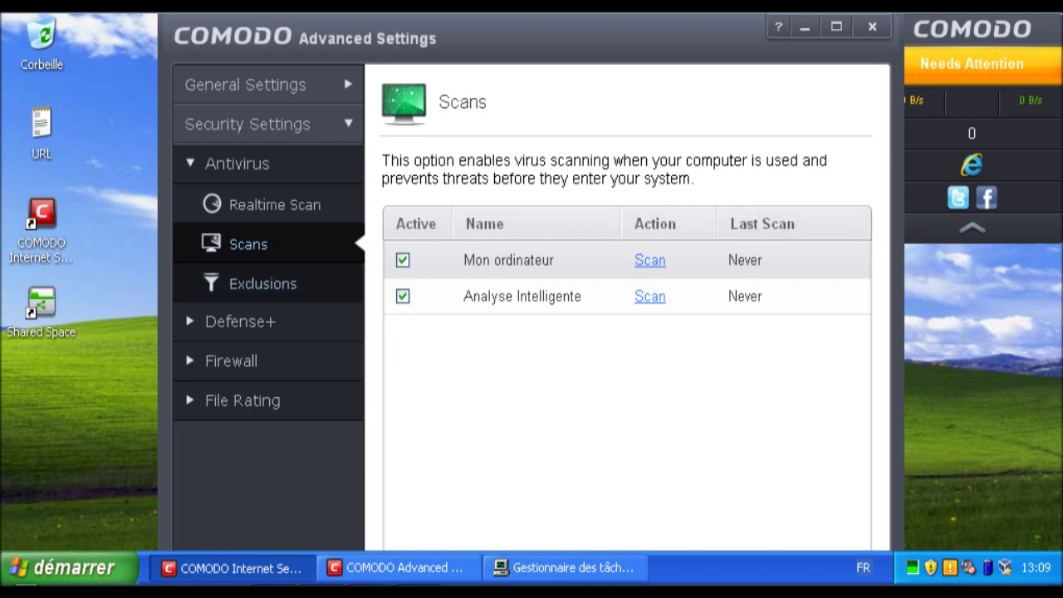
- Enable HIPS in the HIPS settings under Defense+
click(240, 322)
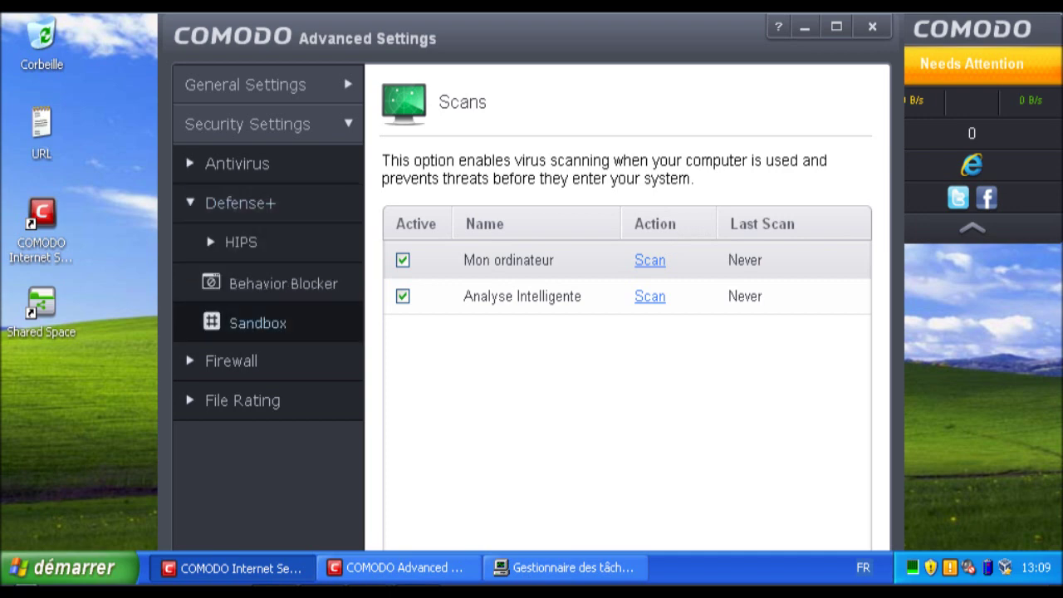
click(241, 242)
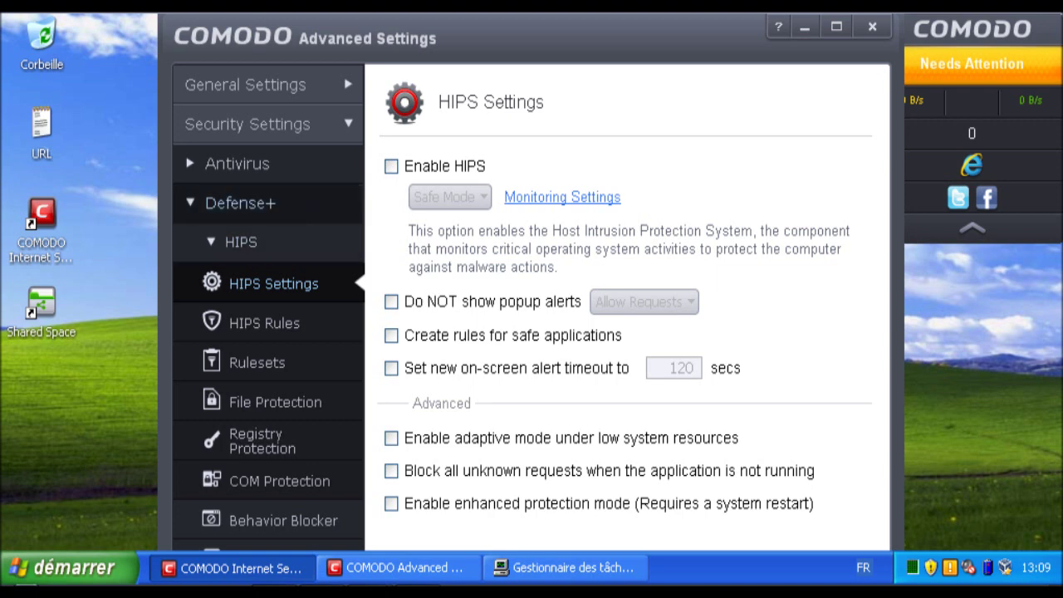
click(391, 166)
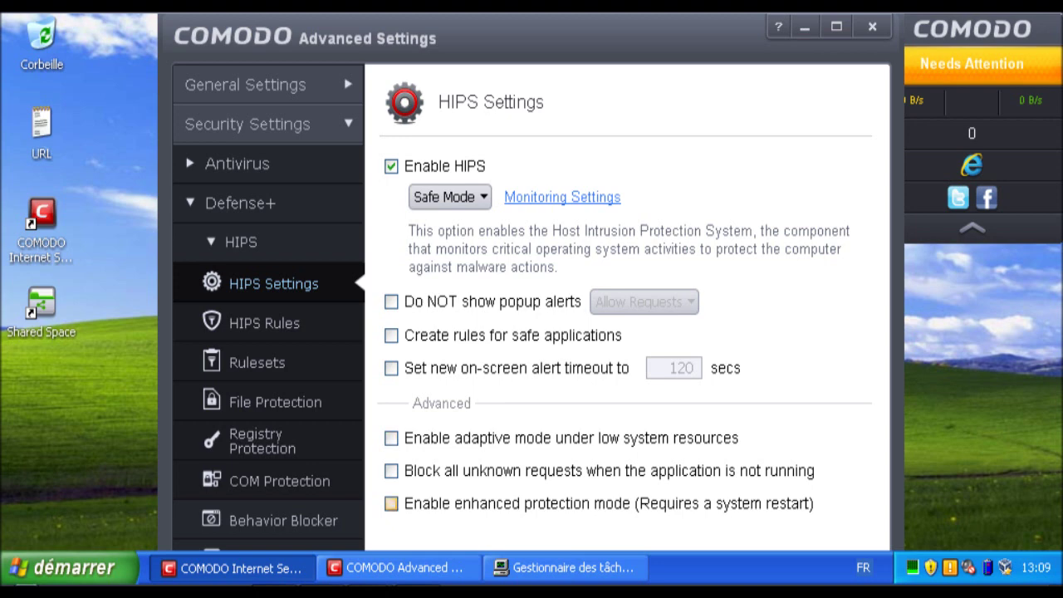
- Review the HIPS Rules, Rulesets, File Protection and Registry Protection pages
click(264, 322)
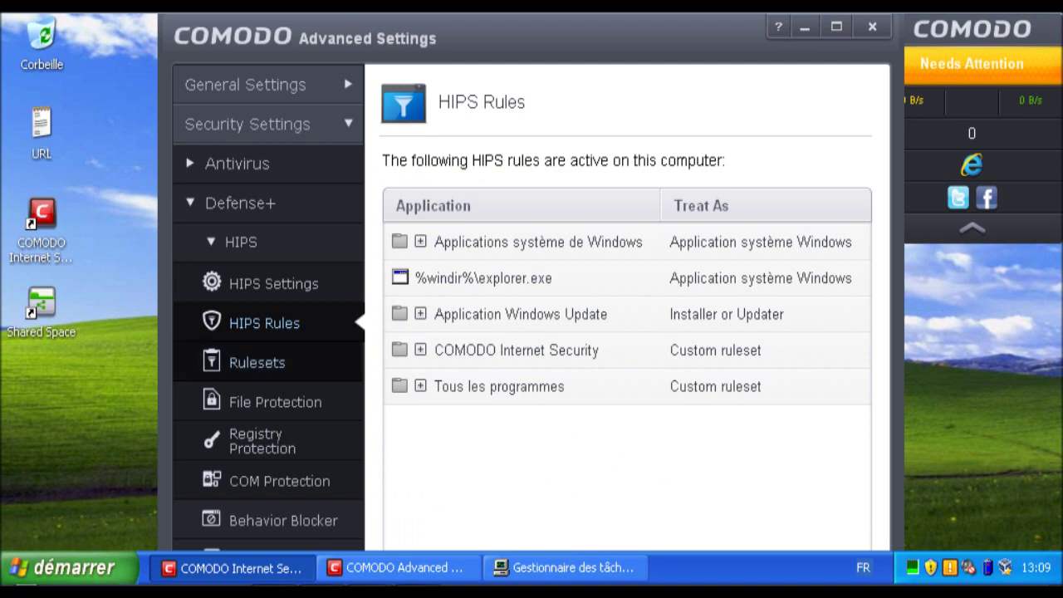
click(257, 362)
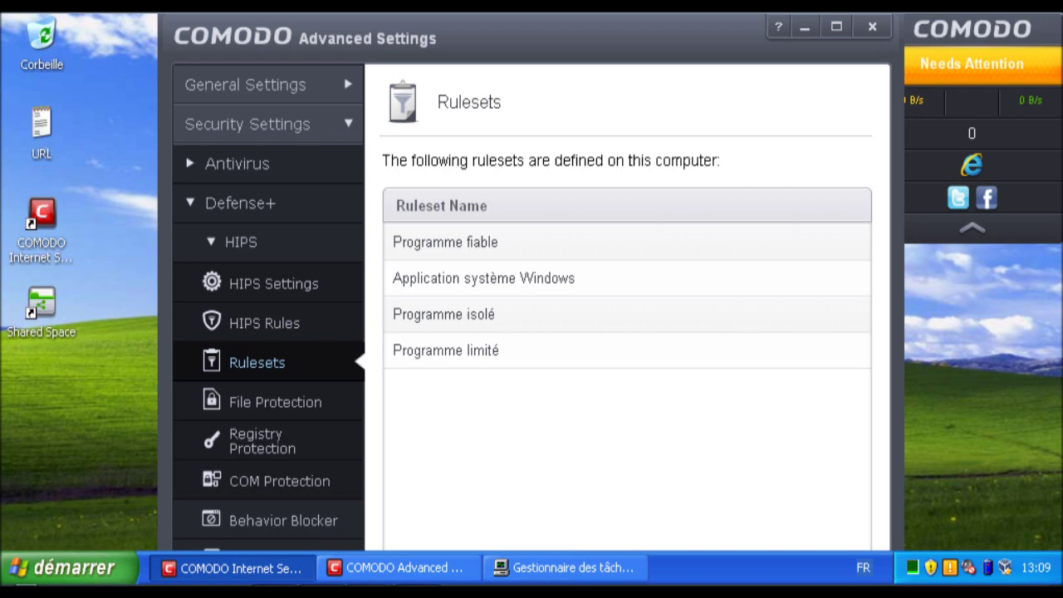
click(275, 401)
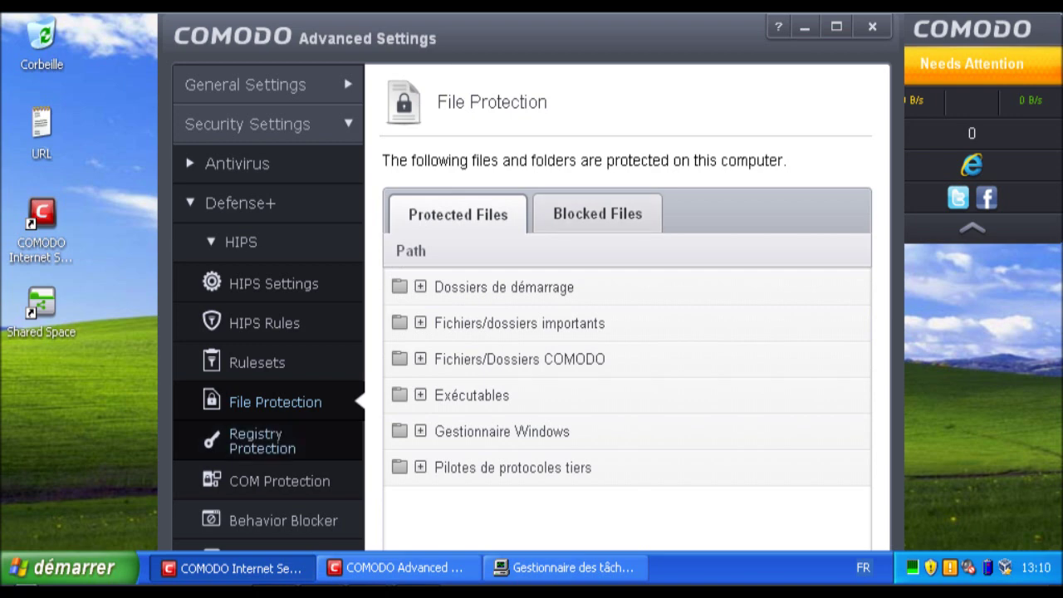
click(261, 440)
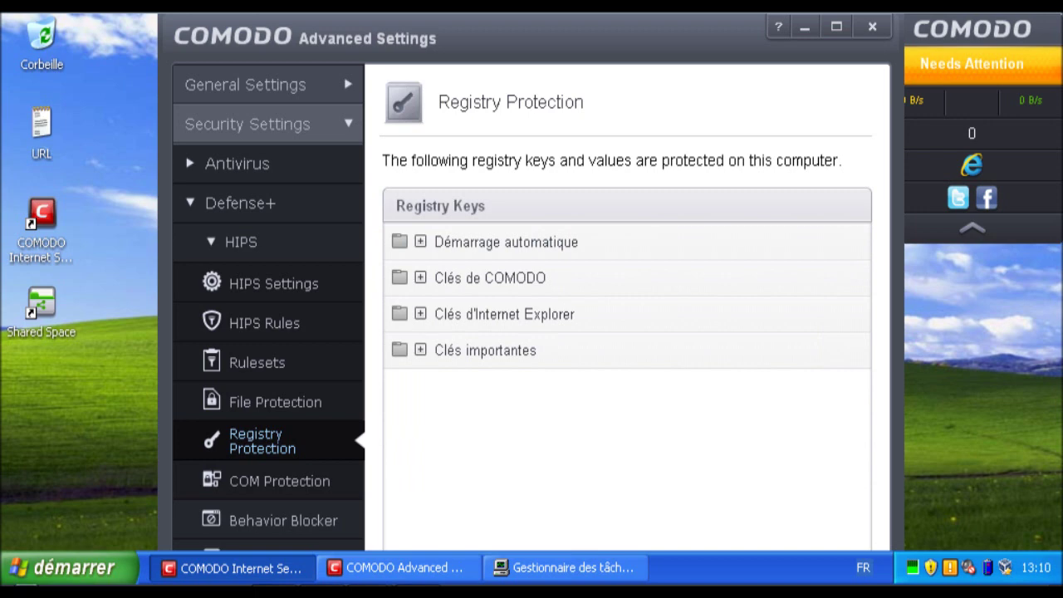
- Collapse the HIPS group and review the Behavior Blocker and Sandbox pages of Defense+
click(267, 124)
click(268, 124)
click(268, 242)
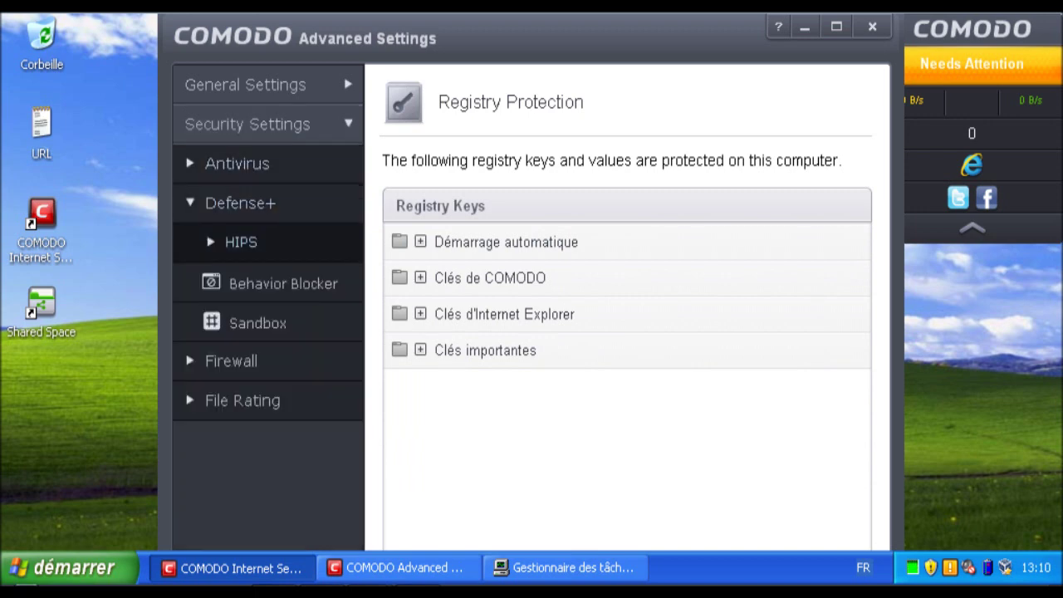
click(241, 242)
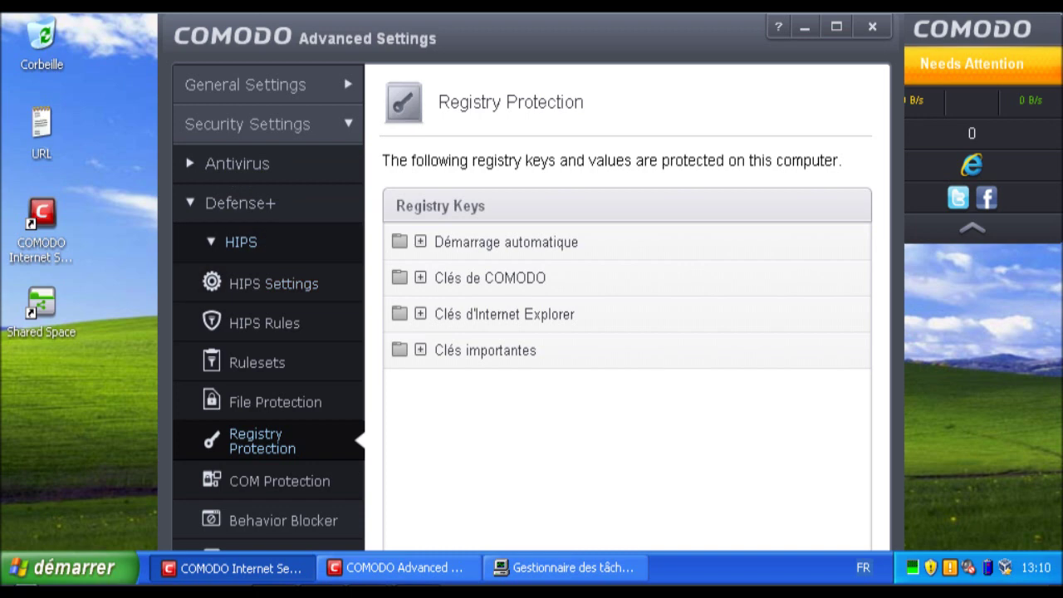
click(241, 242)
click(282, 283)
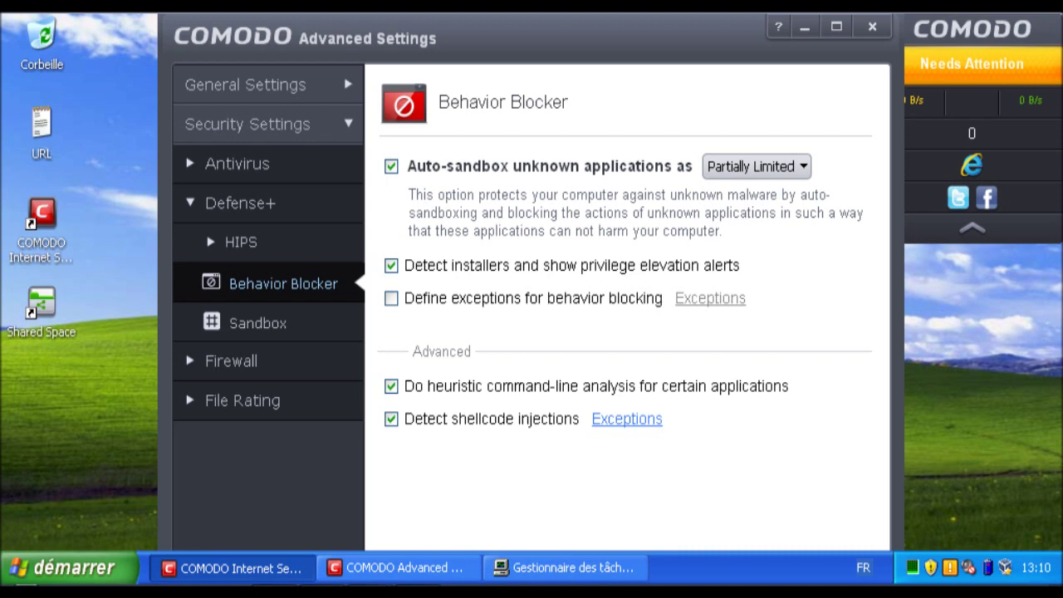
click(257, 323)
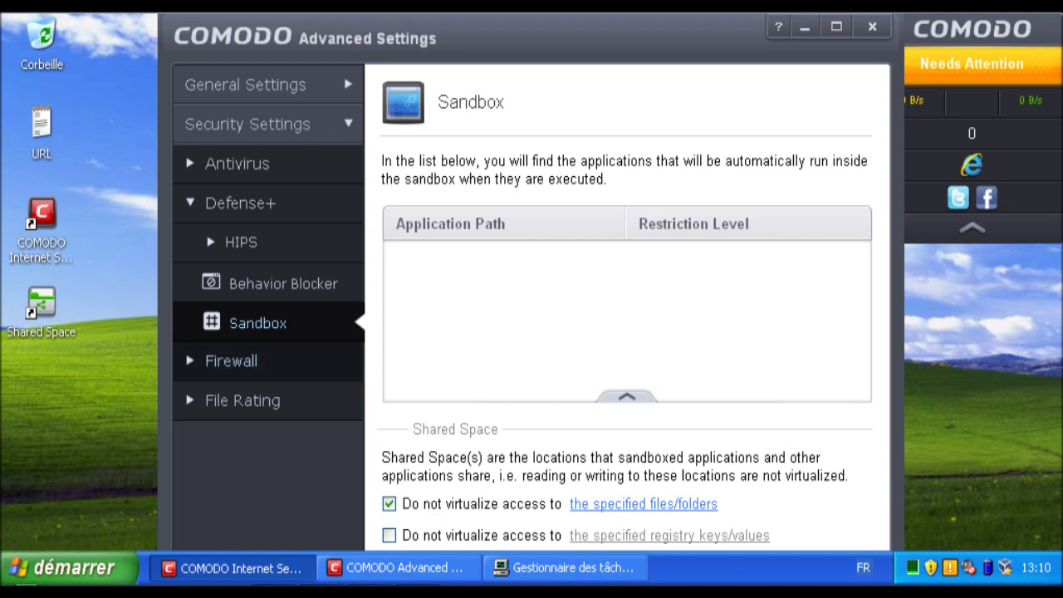
- Review the Firewall Settings and Application Rules pages of the firewall section
click(231, 360)
click(280, 283)
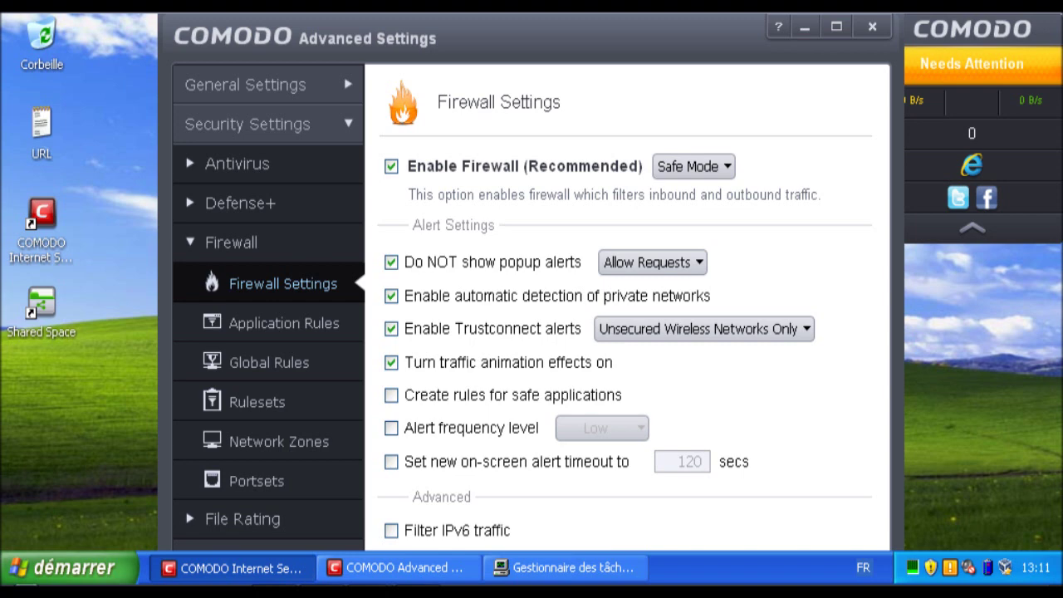
click(283, 322)
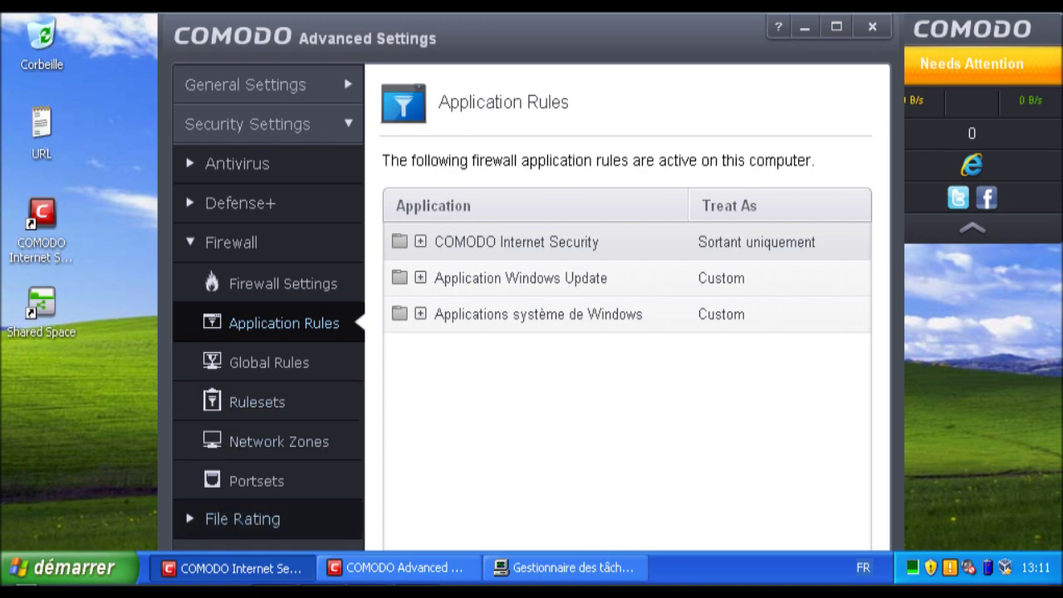
- Review the File Rating Settings page in the file rating section
click(243, 518)
click(262, 323)
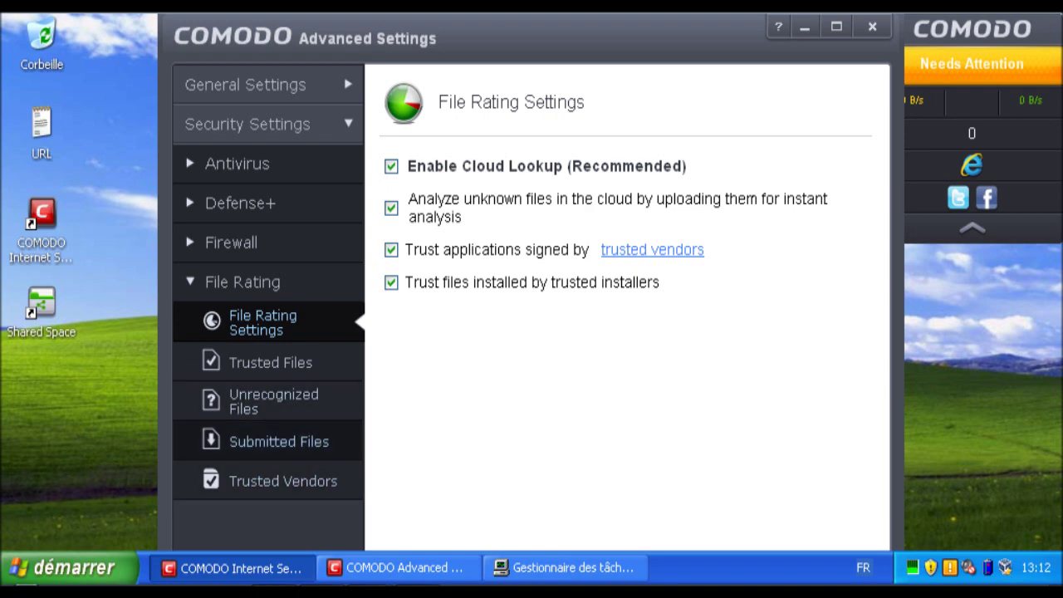
- Review the Trusted Vendors page of the file rating section and close the advanced settings
click(268, 480)
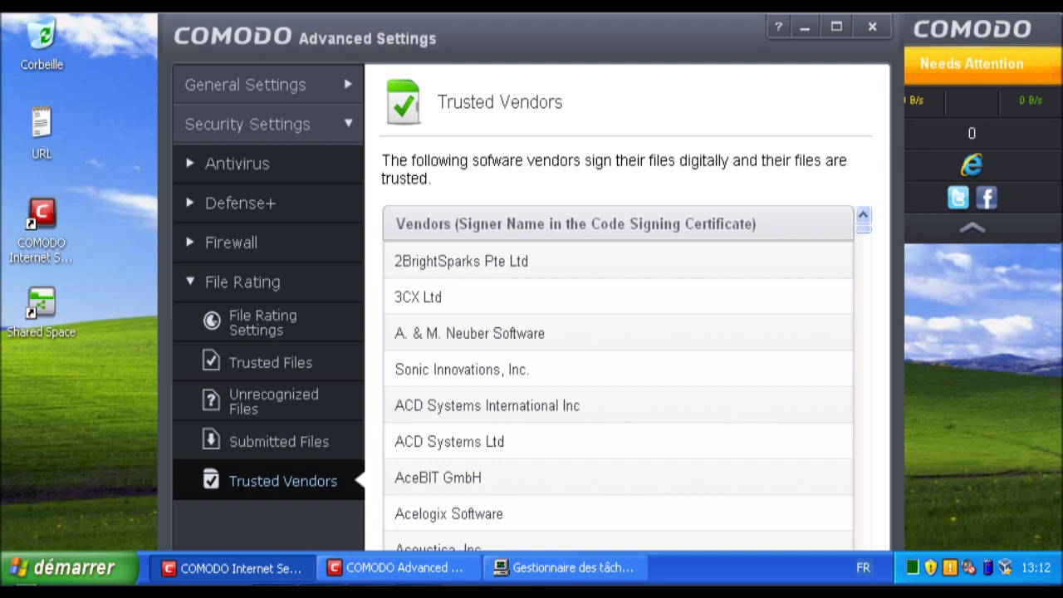
click(617, 260)
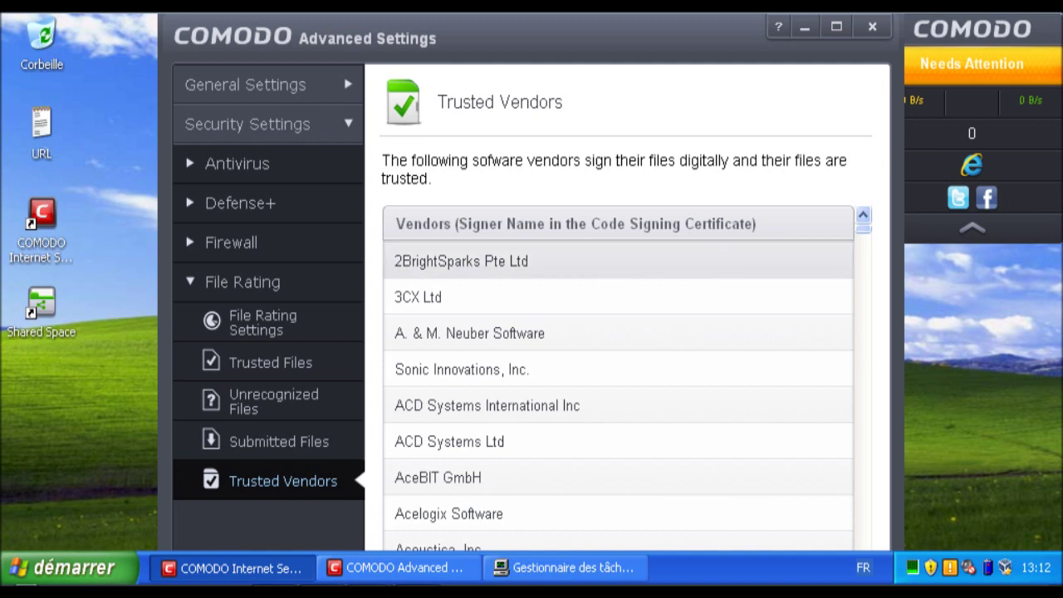
click(872, 27)
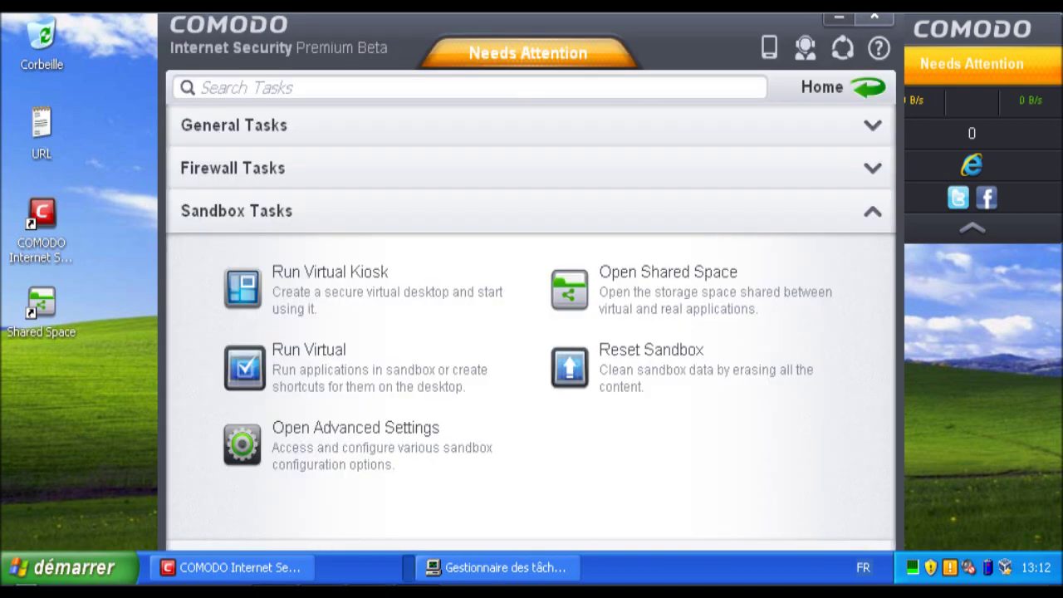
click(245, 368)
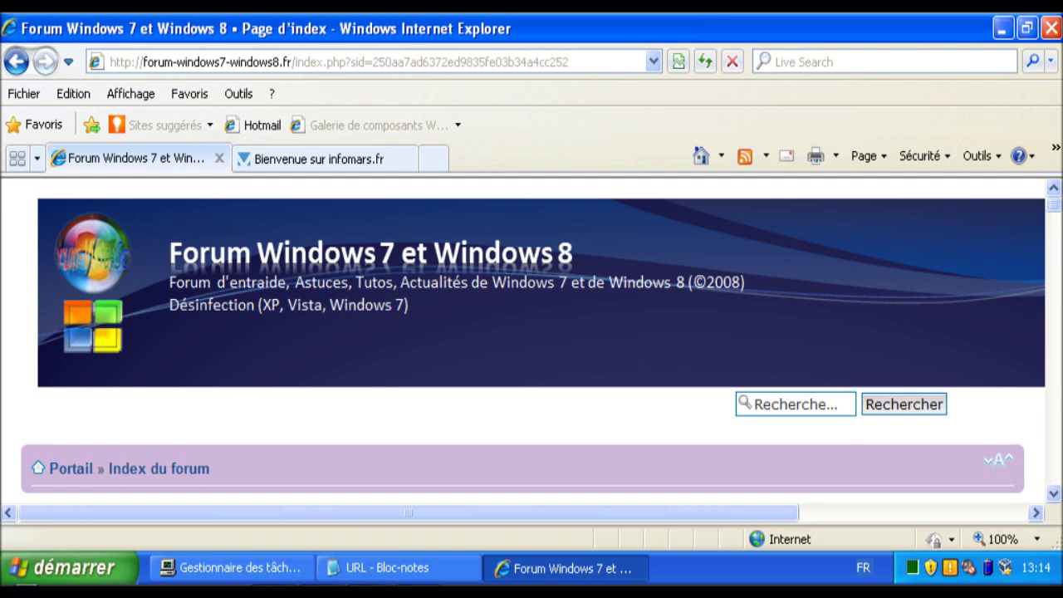
- In Internet Explorer, browse the Forum Windows 7 et Windows 8 index page from its header down to the online users section
scroll(532, 341, down, 5)
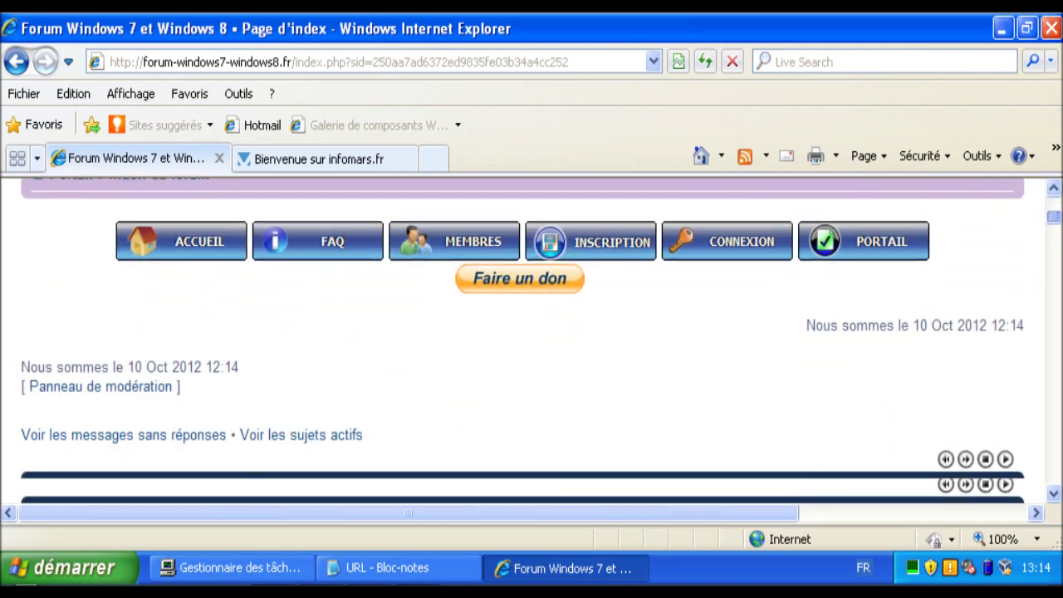
scroll(531, 340, down, 7)
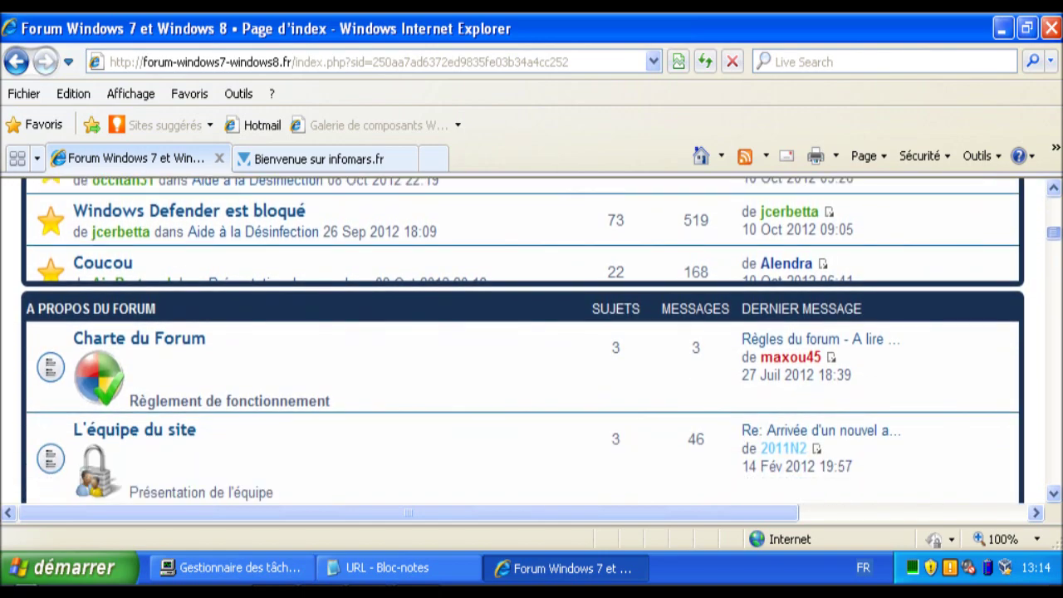
scroll(531, 341, down, 2)
scroll(531, 341, down, 15)
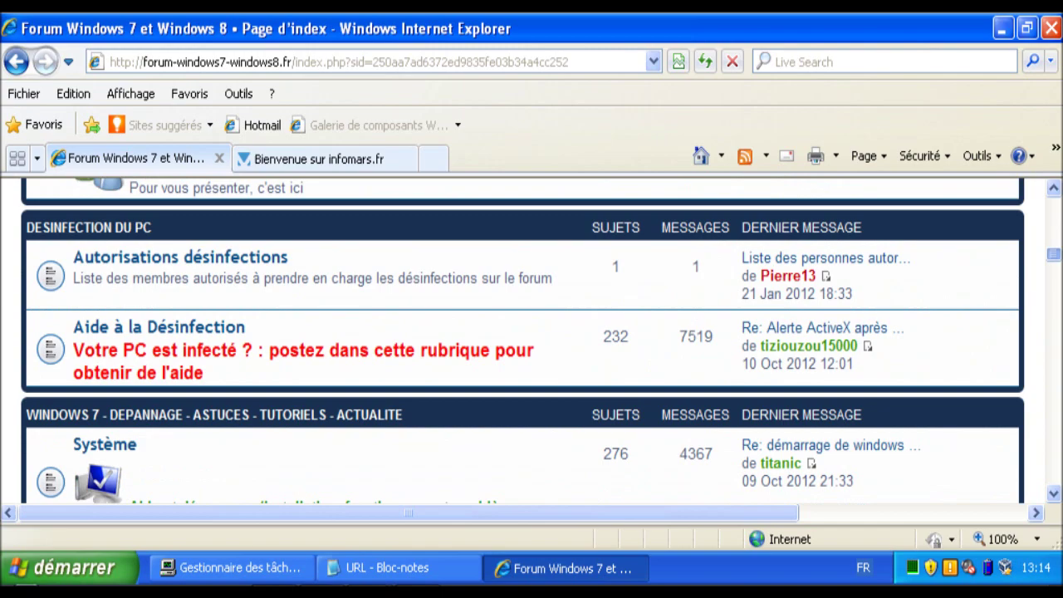
scroll(531, 341, down, 15)
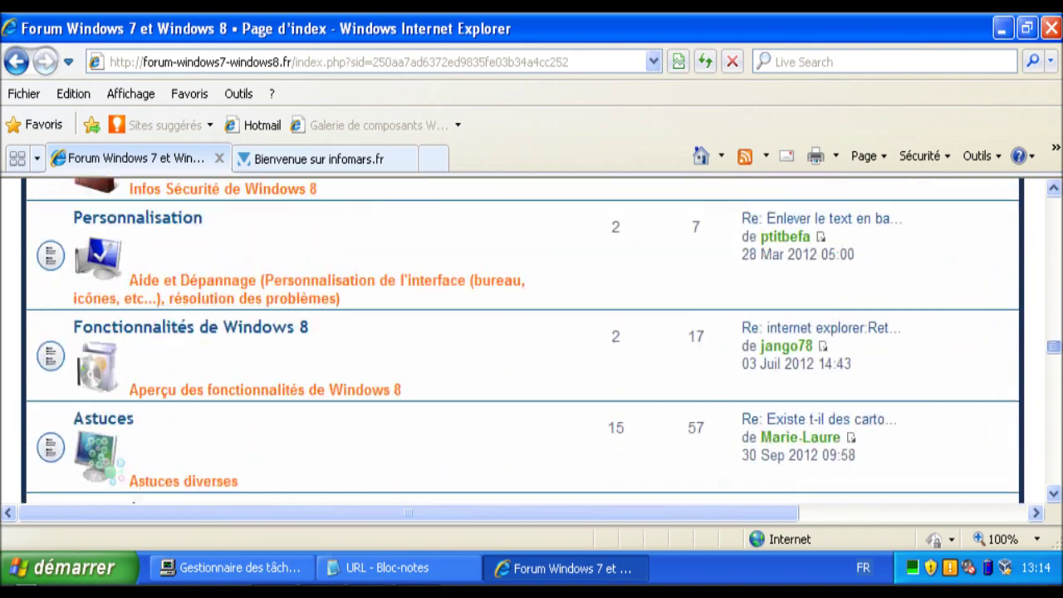
scroll(532, 341, down, 15)
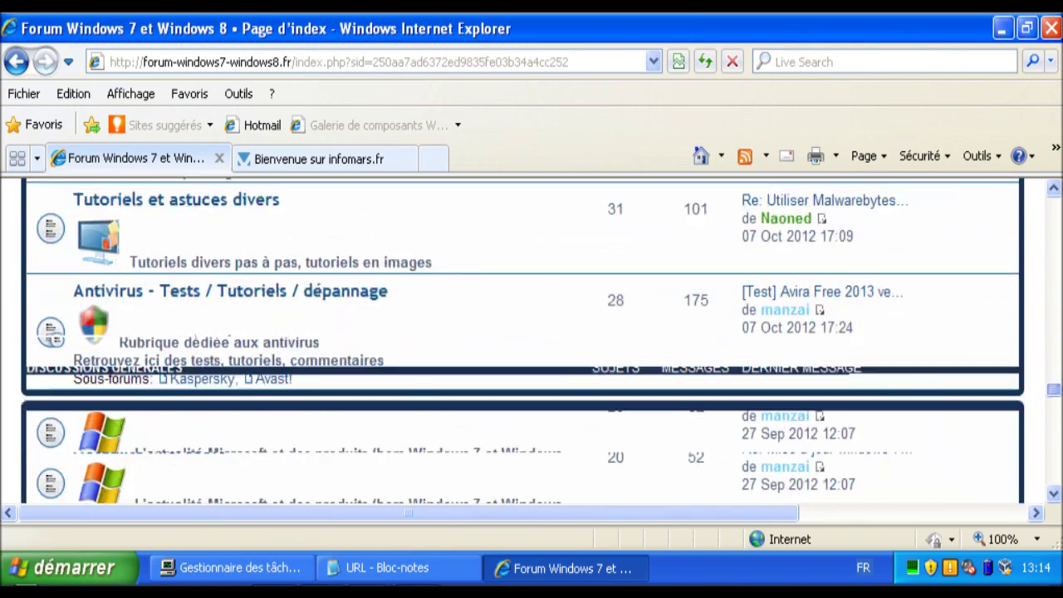
scroll(531, 340, down, 15)
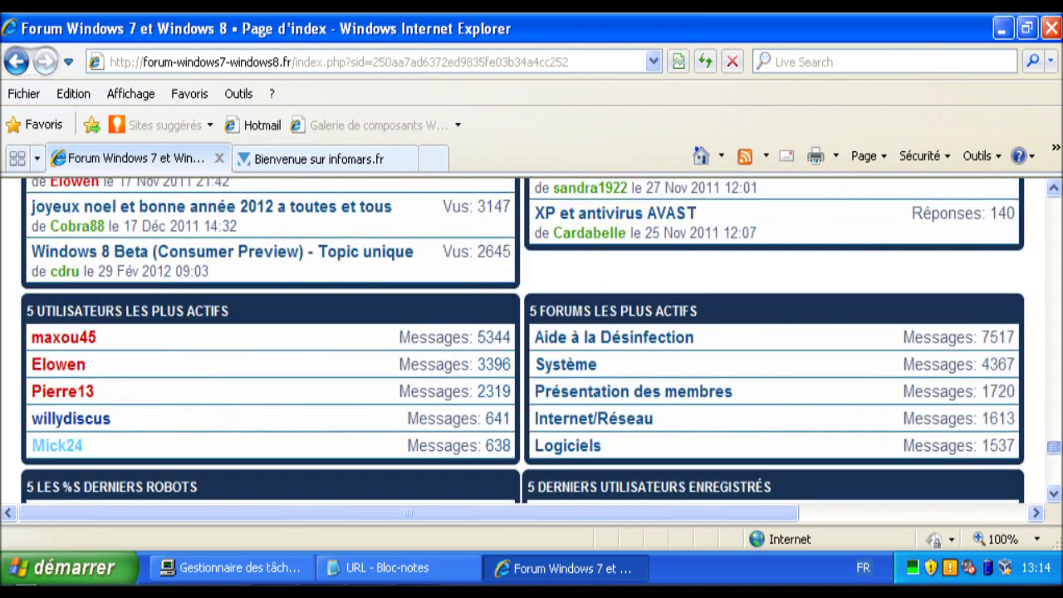
scroll(532, 341, down, 2)
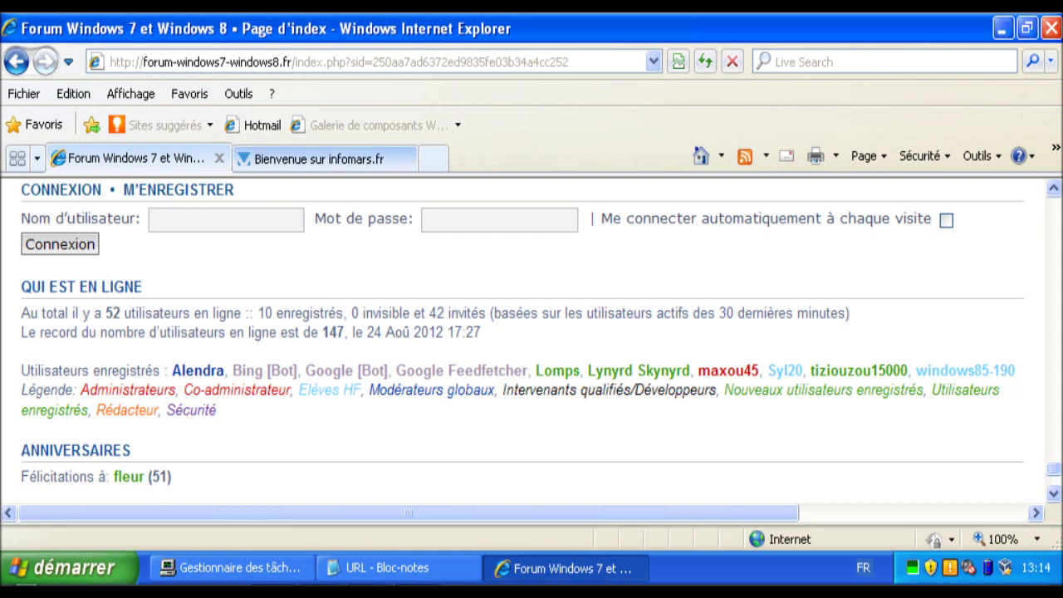
- Keep only the infomars.fr page open and look through its forum categories
click(319, 159)
key(ctrl+alt+F4)
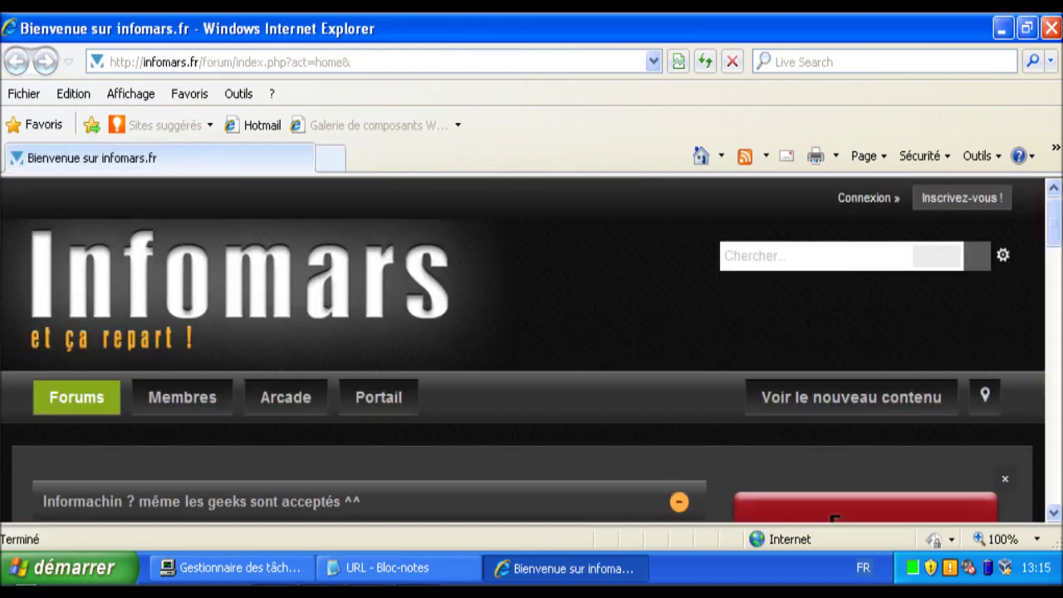
scroll(531, 348, down, 5)
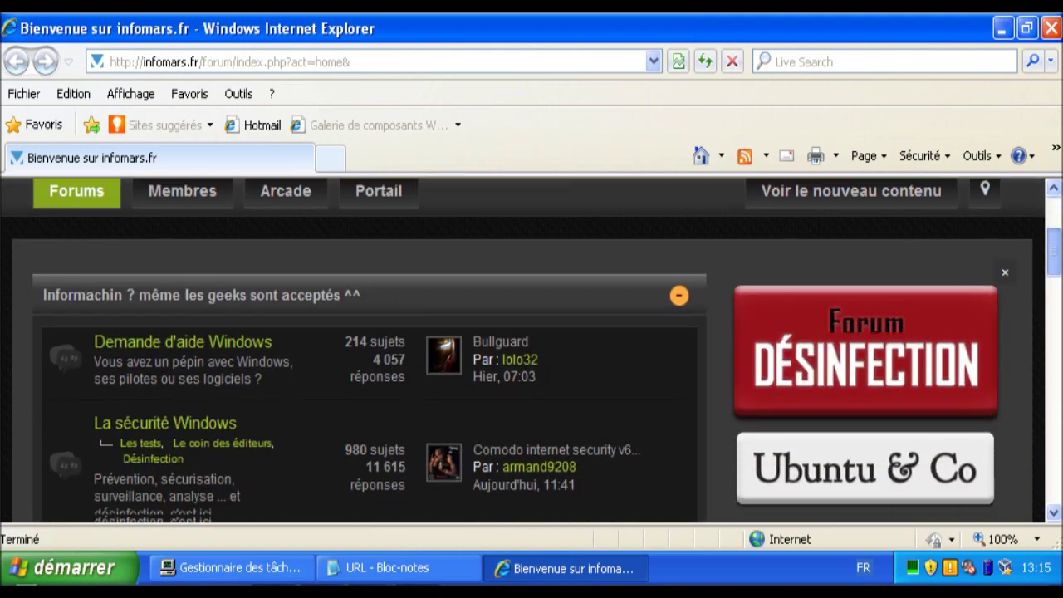
scroll(532, 349, down, 1)
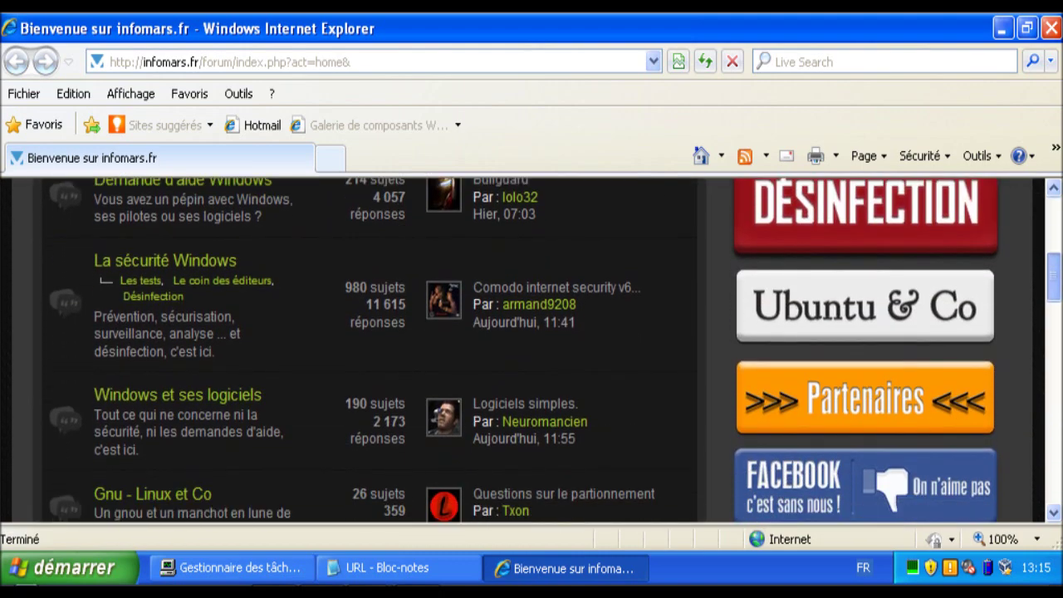
scroll(532, 349, down, 10)
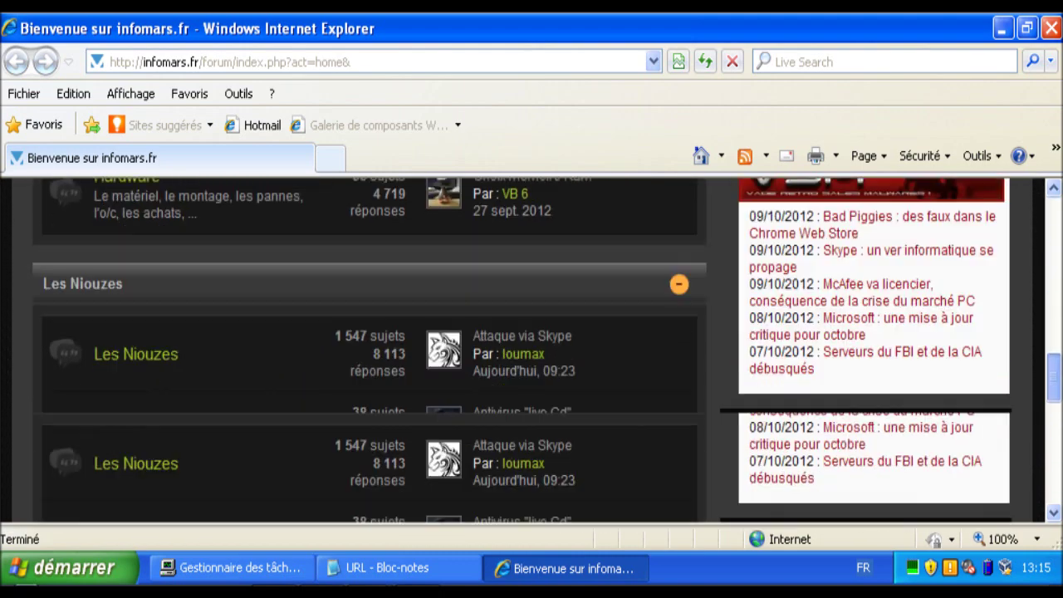
scroll(532, 349, down, 3)
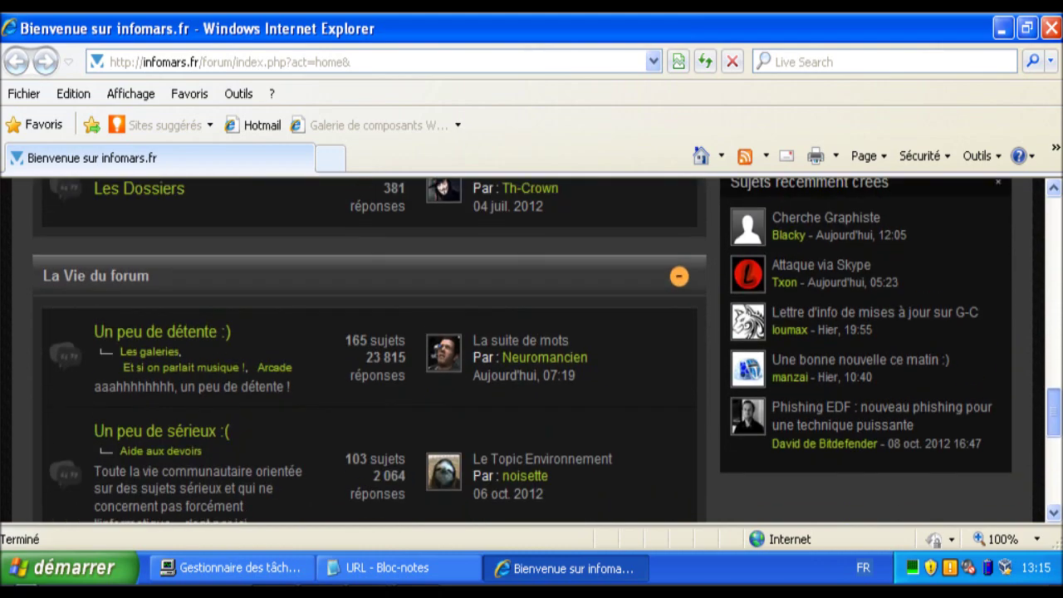
scroll(531, 348, down, 4)
scroll(531, 349, up, 15)
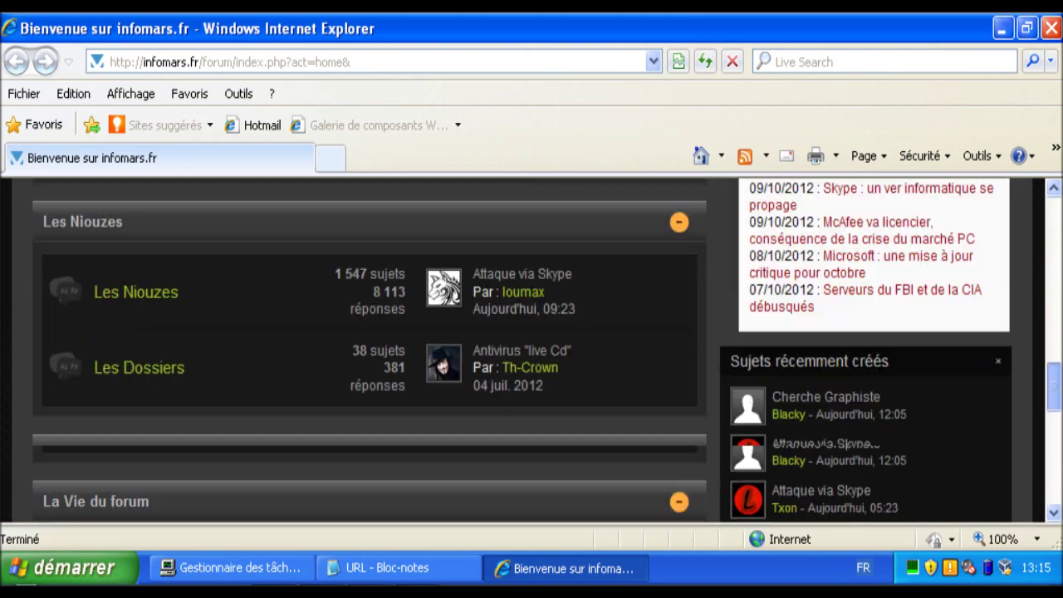
scroll(531, 349, up, 10)
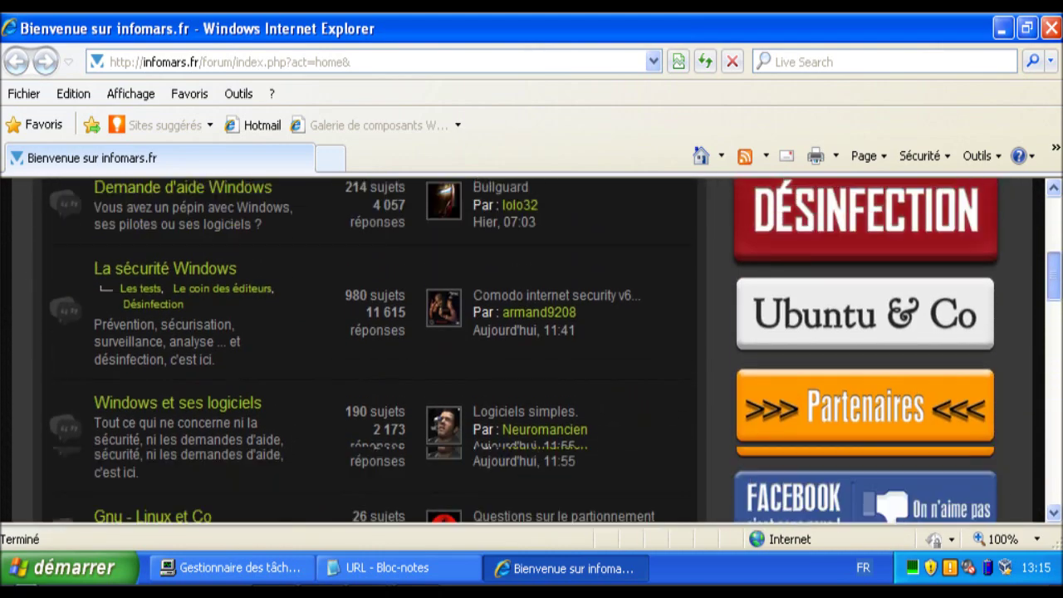
- Read the latest posts of the Comodo internet security v6 topic and return to the browser's home page
click(524, 345)
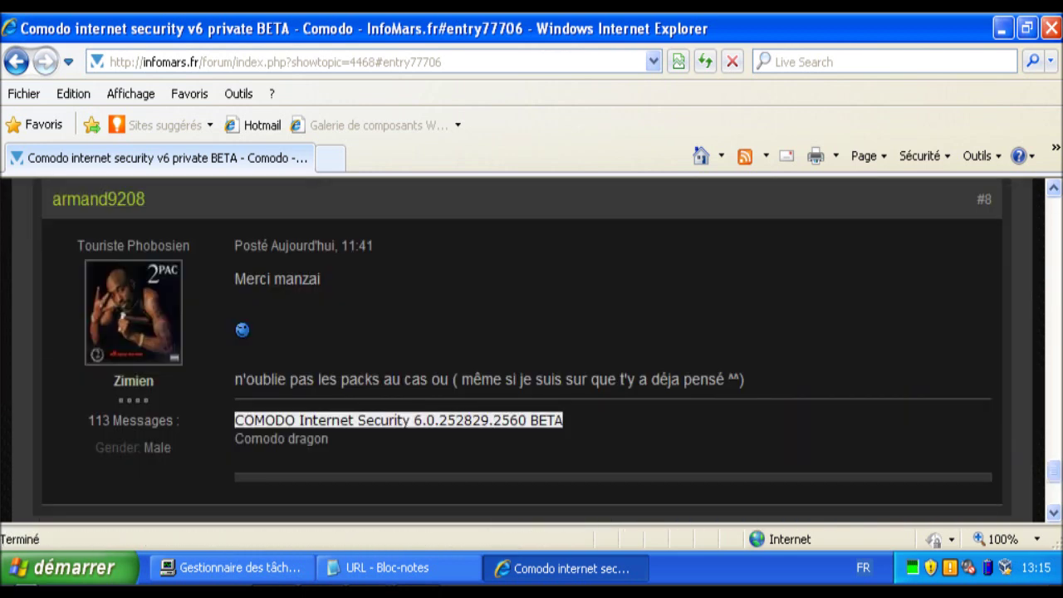
scroll(531, 349, up, 5)
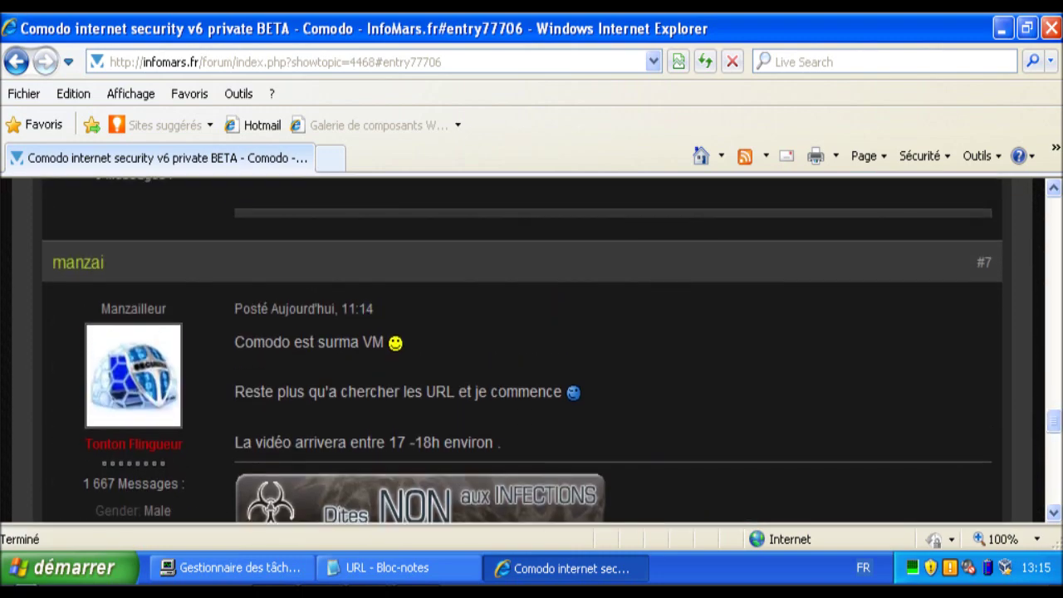
click(701, 156)
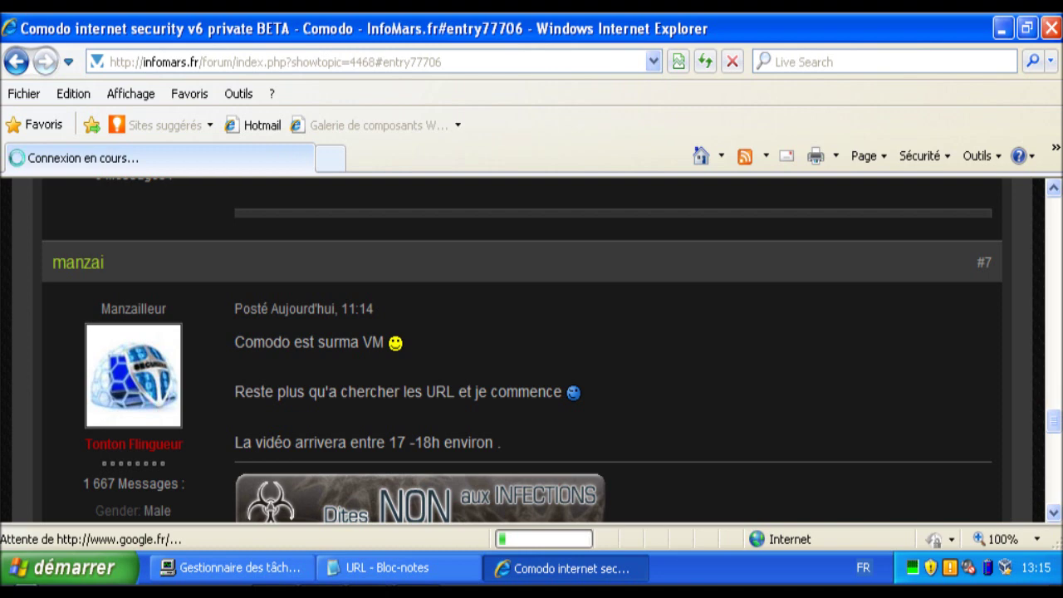
click(387, 568)
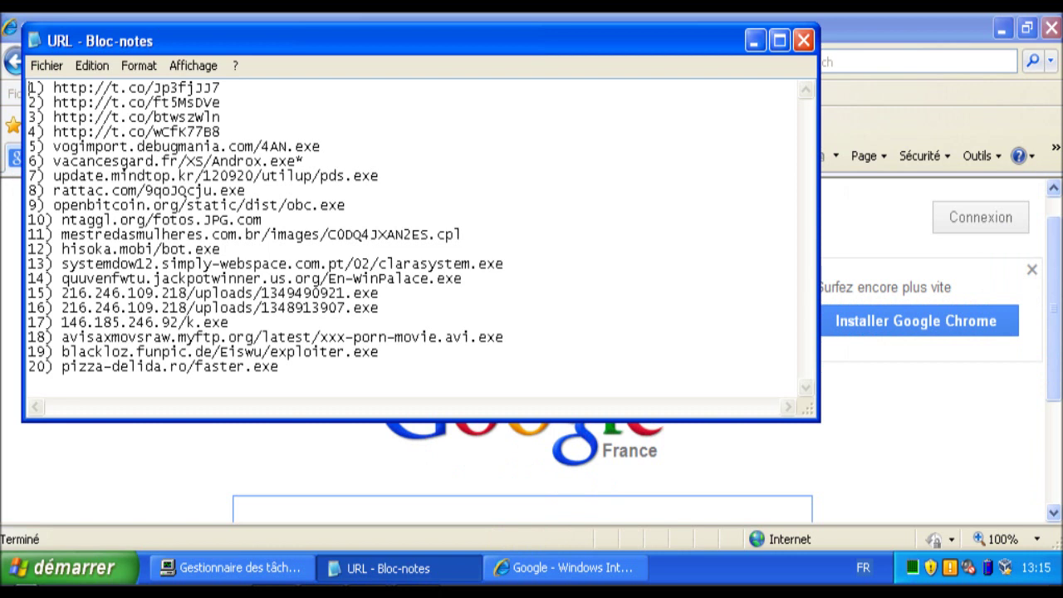
key(End)
key(shift+Left)
key(shift+Left)
key(shift+Left)
key(shift+Left)
key(shift+Left)
key(shift+Left)
key(shift+Left)
key(shift+Left)
key(shift+Left)
key(shift+Left)
key(shift+Left)
key(shift+Left)
key(shift+Left)
key(shift+Left)
key(shift+Left)
key(shift+Left)
key(shift+Left)
key(shift+Left)
key(shift+Left)
key(shift+Left)
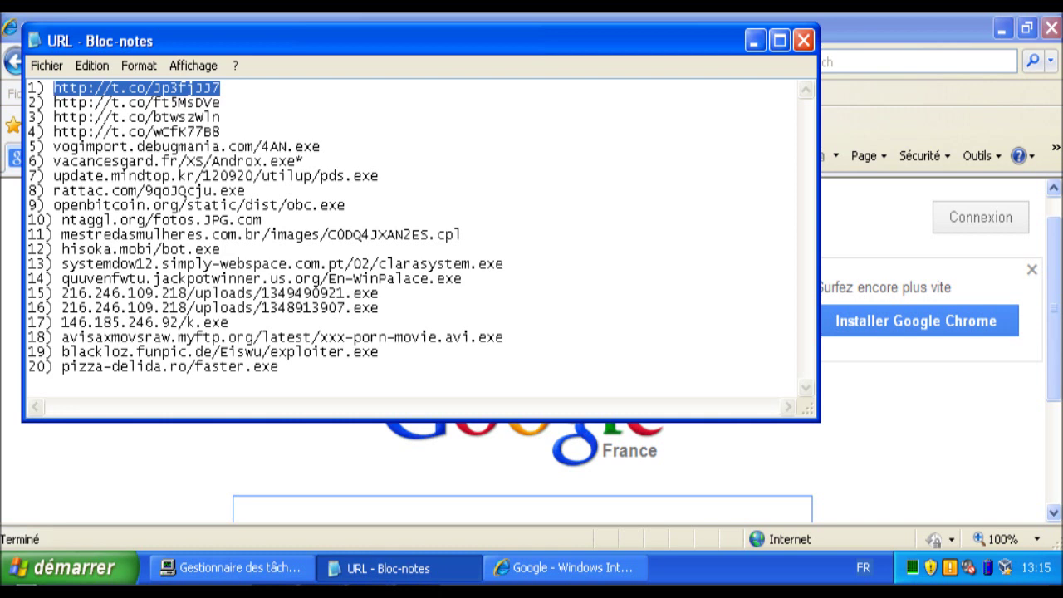
key(alt+Tab)
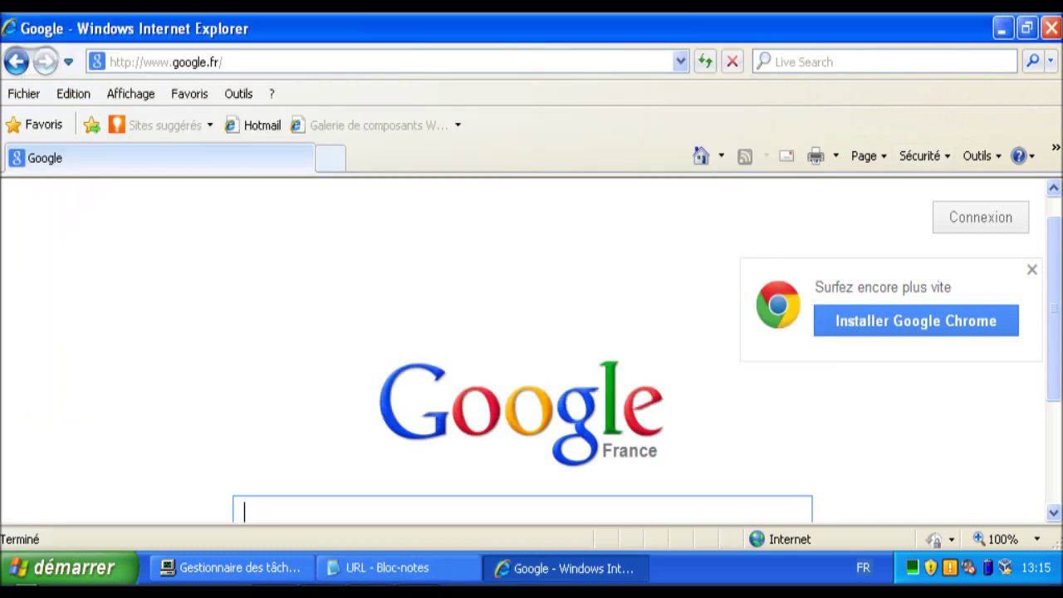
text(http://t.co/Jp3fJJ7)
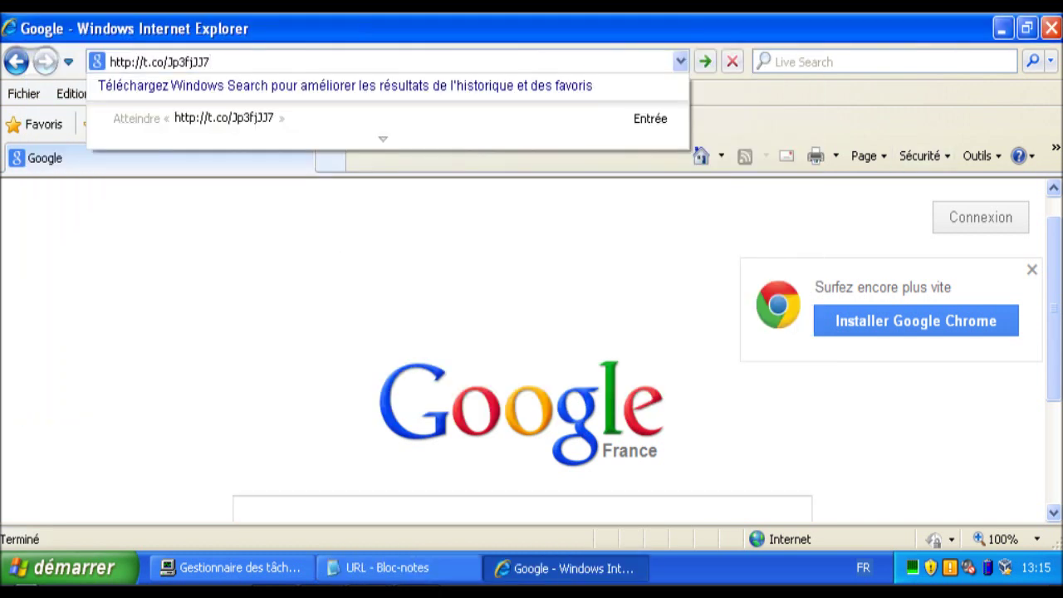
key(Return)
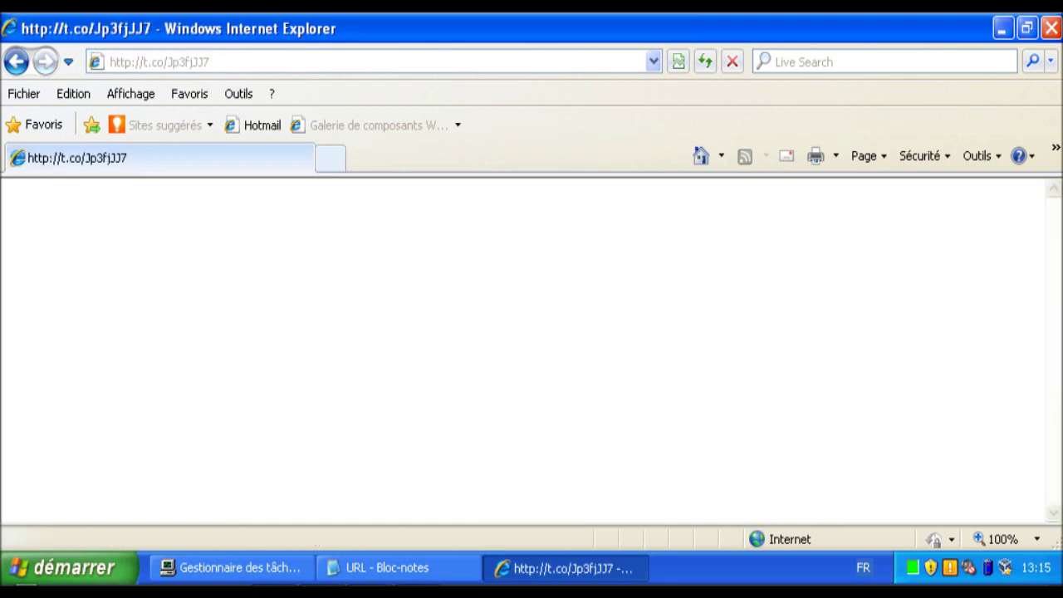
- Allow the blocked download of the k-lite-mega-codec-pack-930-baixaki-32-bits executable and run it
click(547, 188)
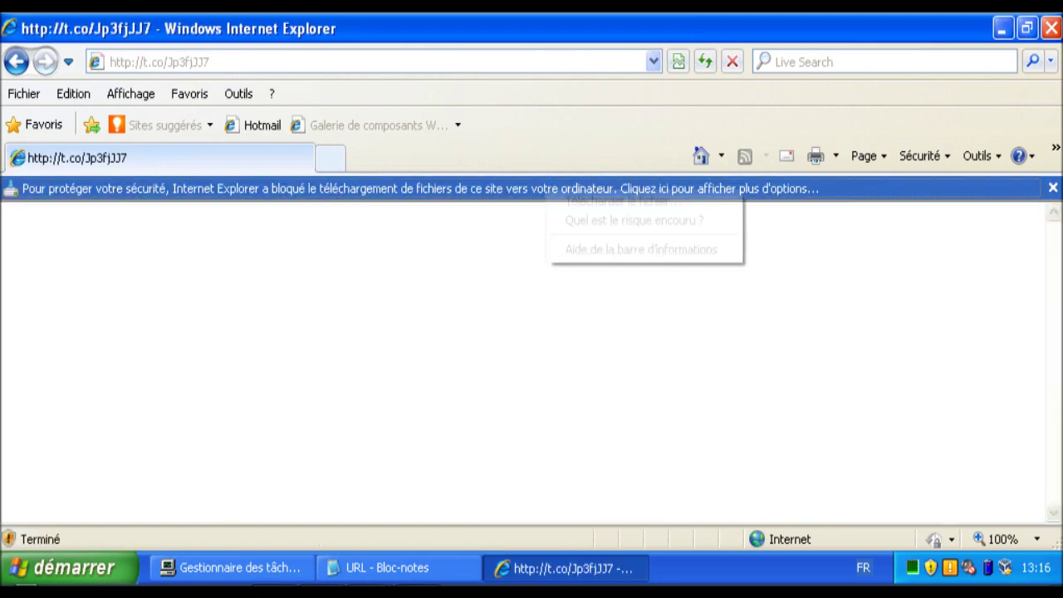
click(616, 202)
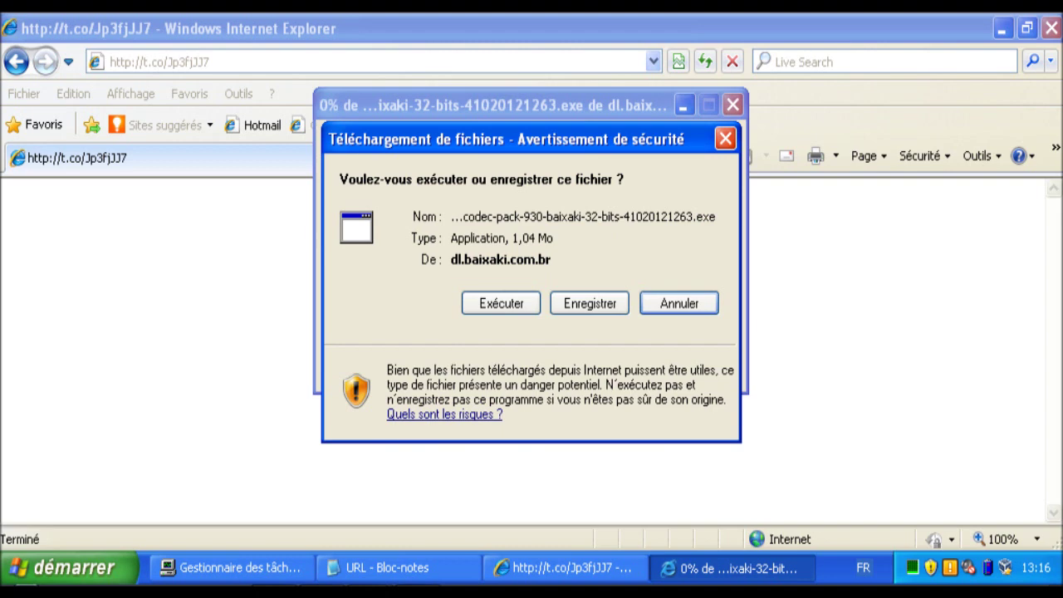
click(501, 303)
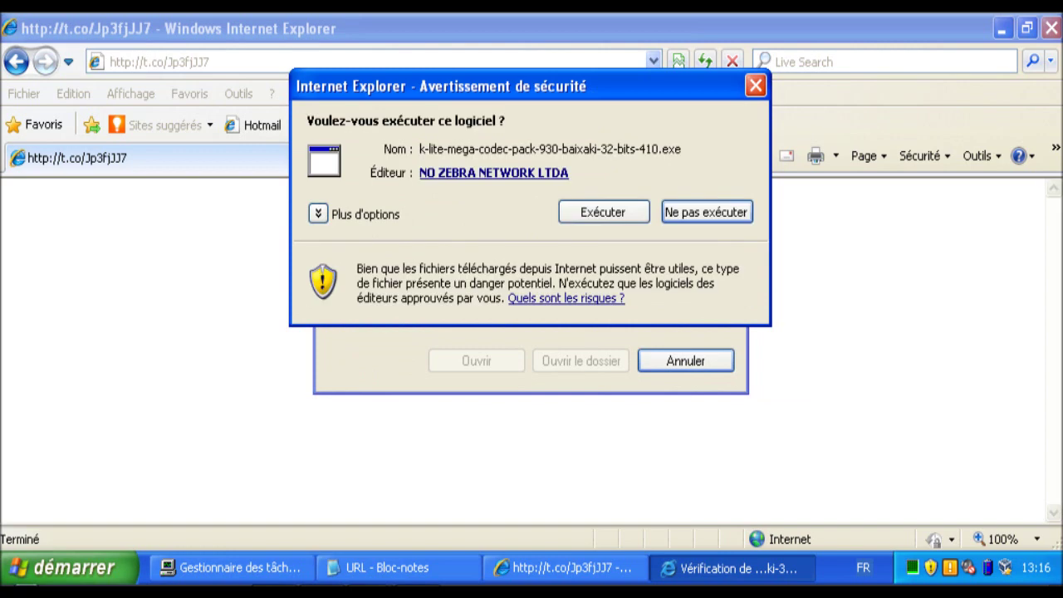
click(603, 212)
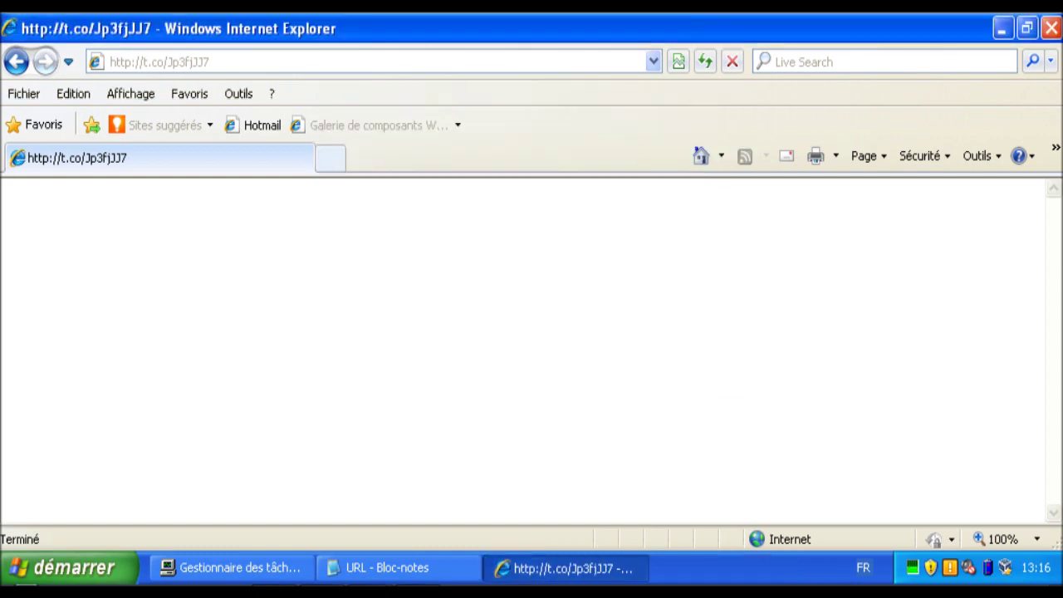
- Inspect the k-lite-mega-codec process in Windows Task Manager and dismiss its error report without sending it
click(233, 567)
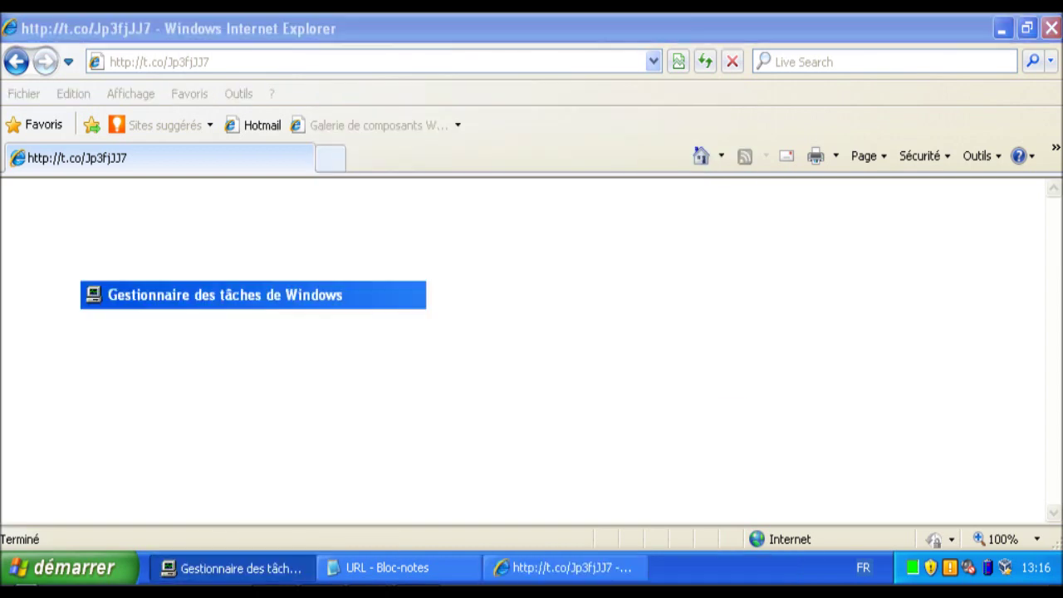
click(93, 288)
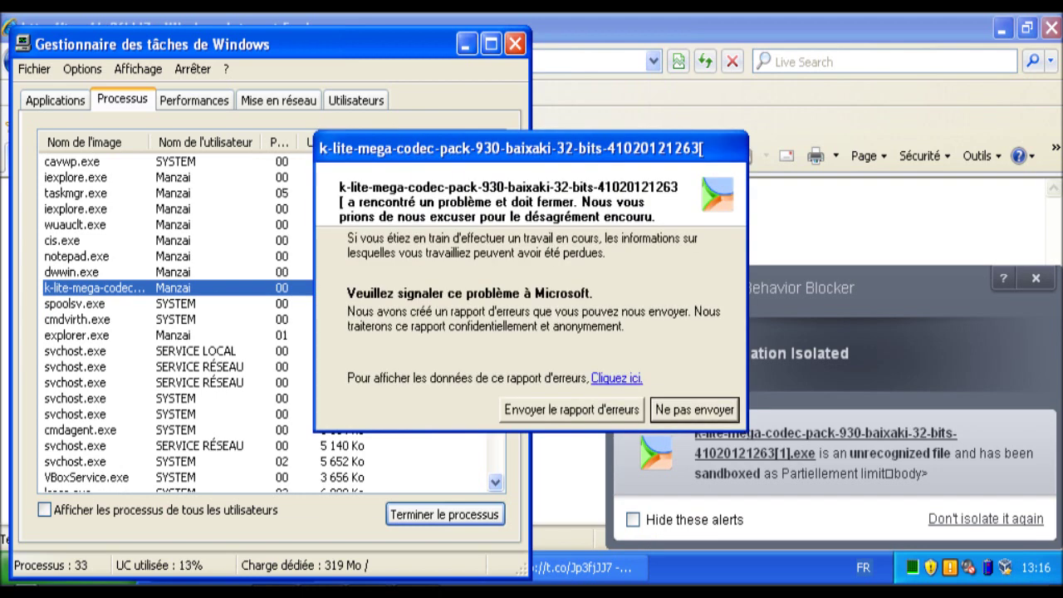
key(Return)
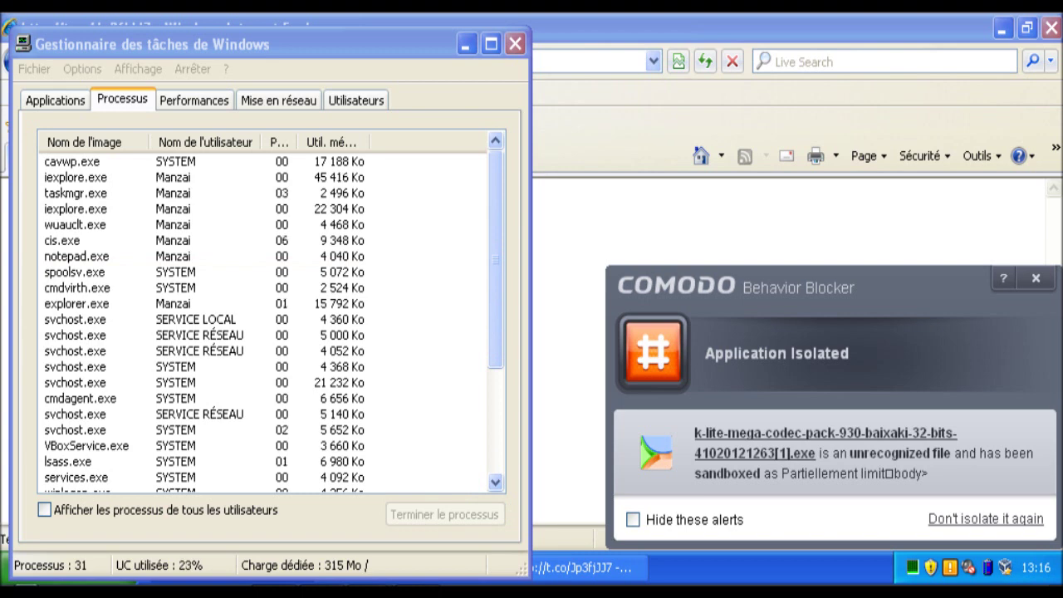
click(467, 44)
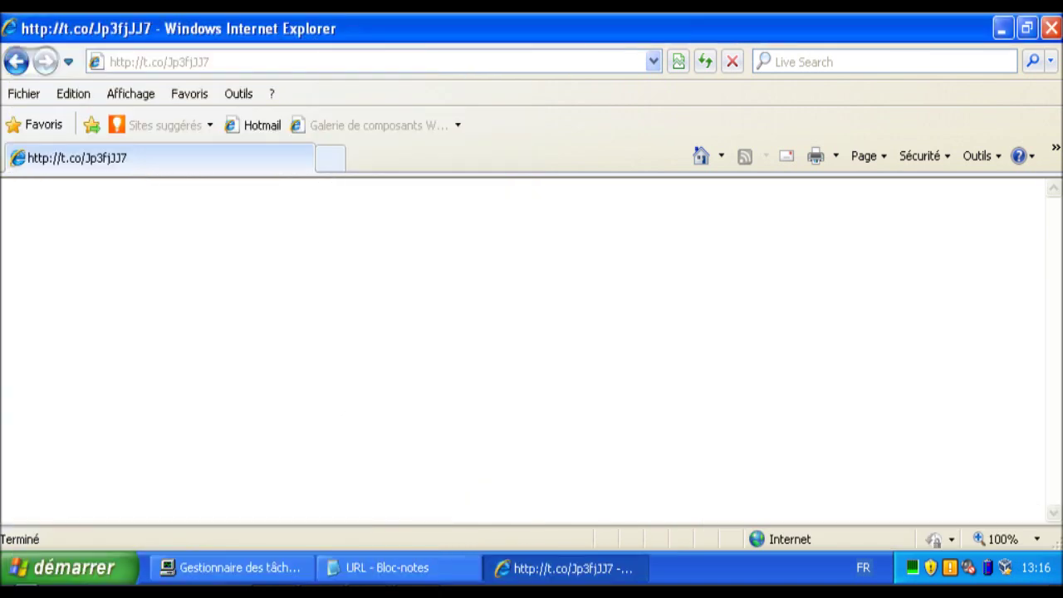
- In the Notepad URL list, mark the first address with a leading "v" and append "(Sandbox)" to its line
click(387, 568)
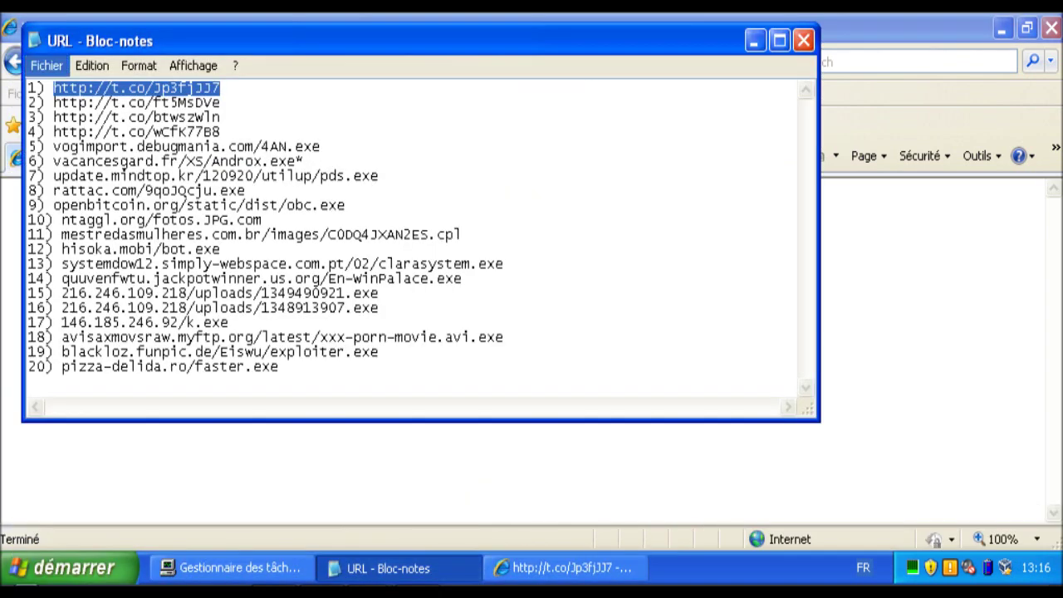
click(54, 87)
text(v )
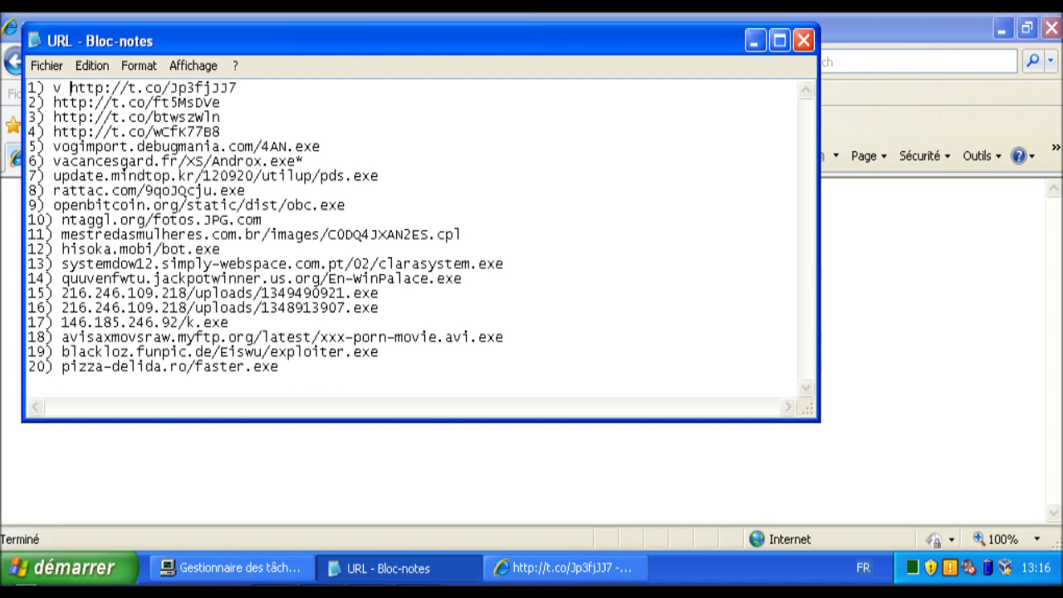
text( (Sandbox))
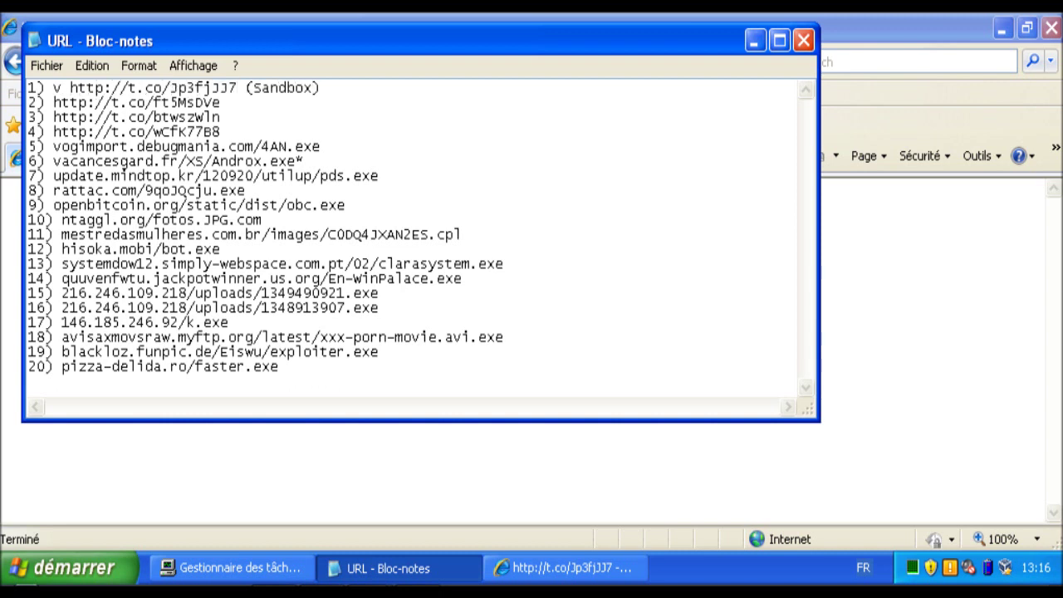
drag(220, 103, 53, 103)
key(ctrl+c)
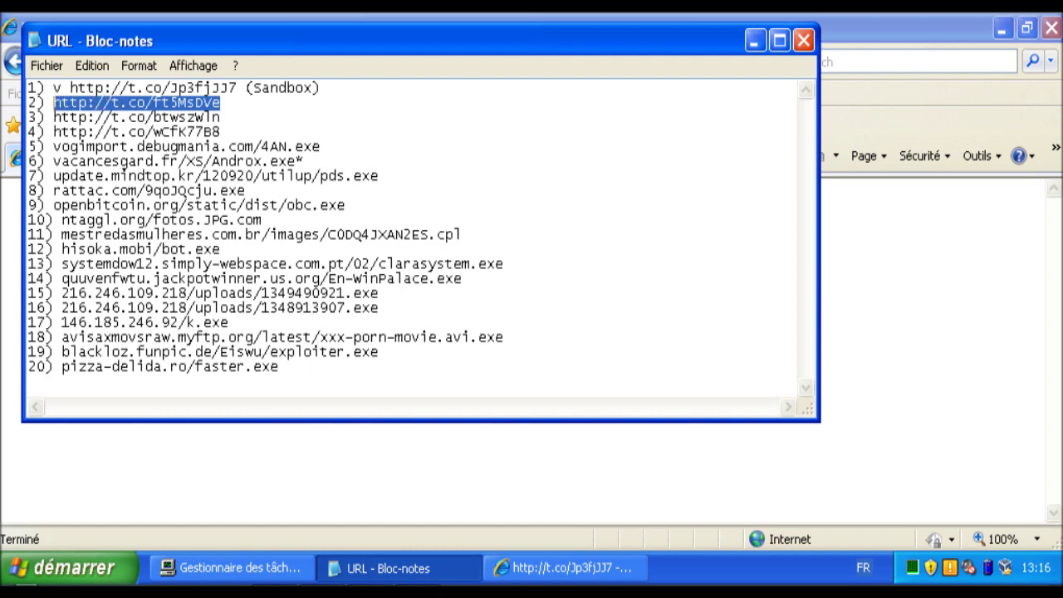
key(alt+Tab)
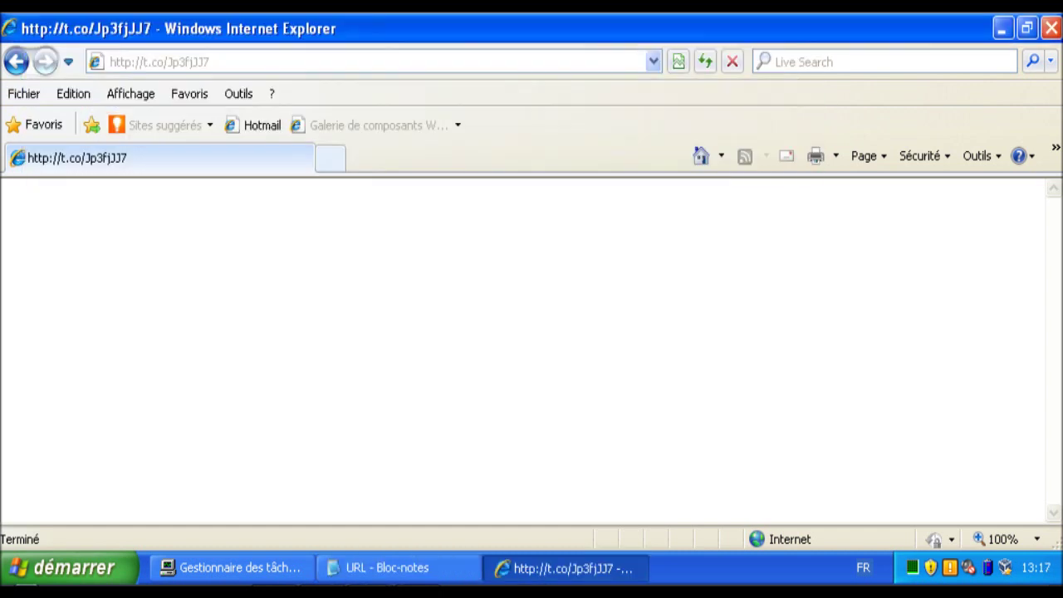
click(159, 62)
key(ctrl+v)
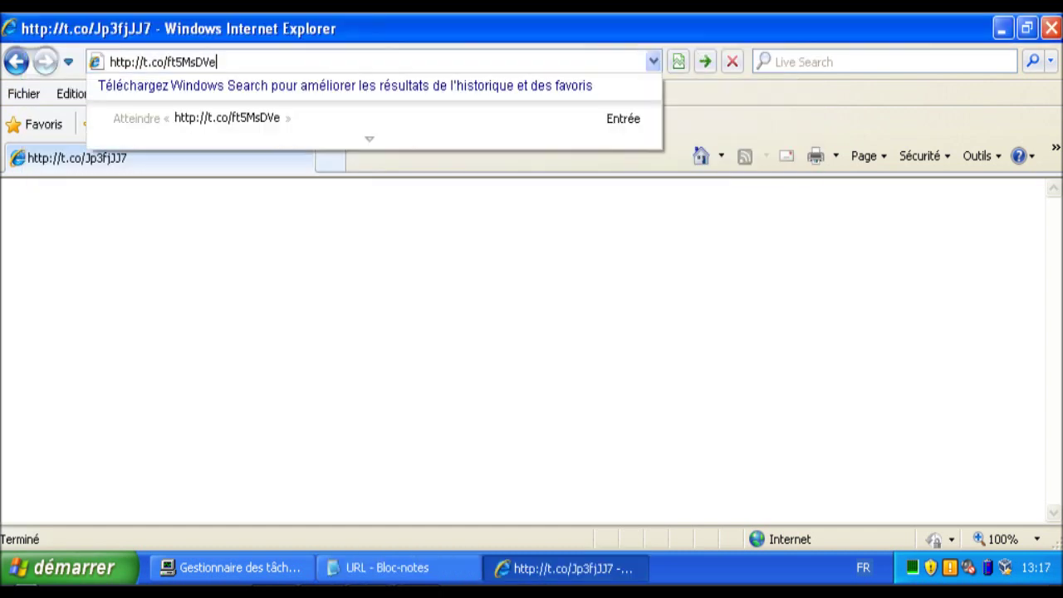
key(Return)
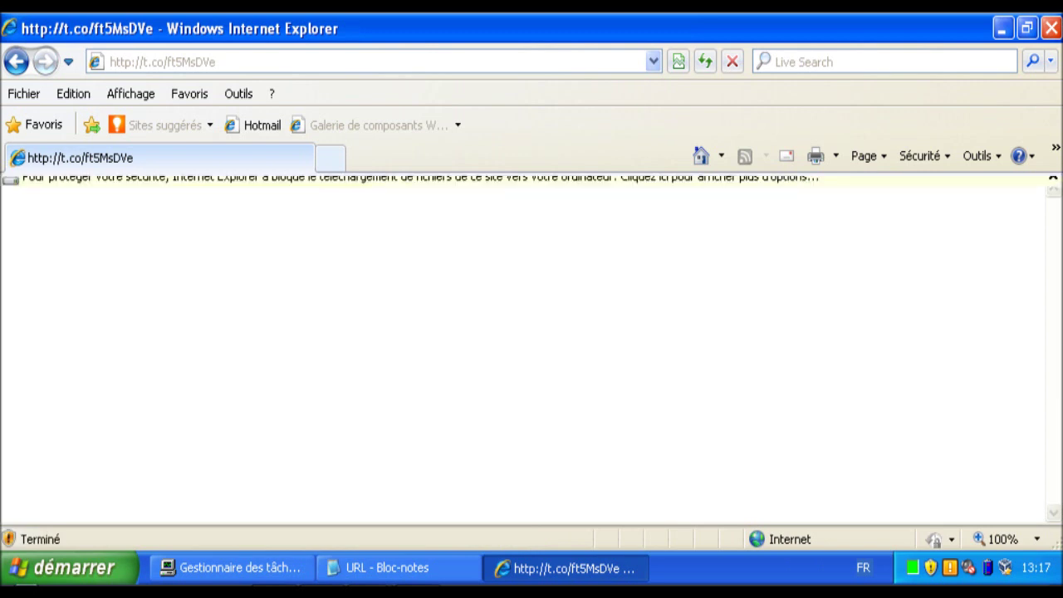
- Allow the blocked download of SoftonicDownloader_para_counter-strike.exe and run it despite the security warning
click(549, 184)
click(627, 195)
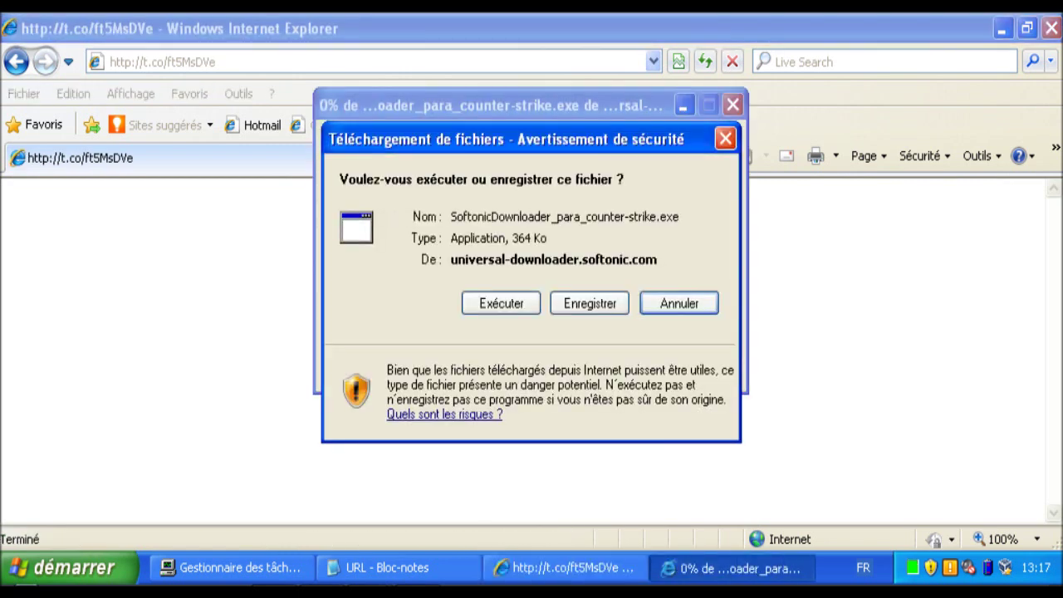
click(501, 303)
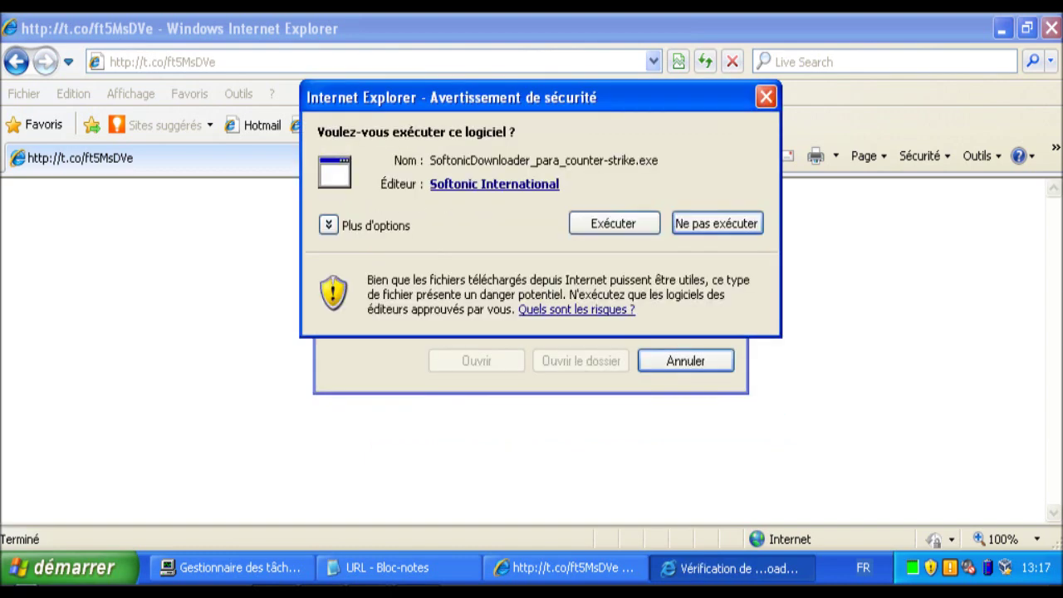
click(613, 224)
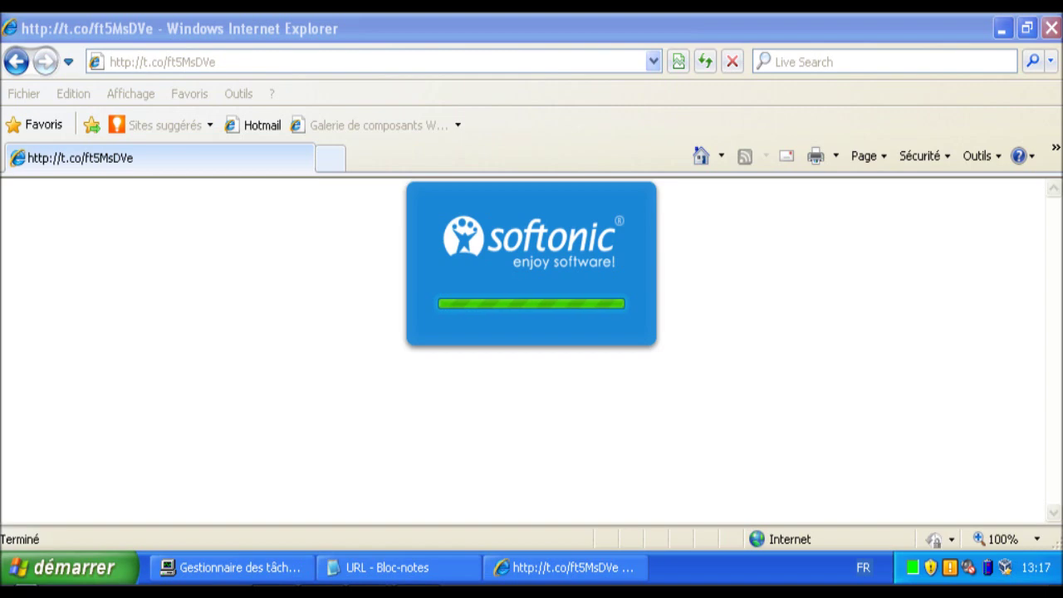
click(387, 567)
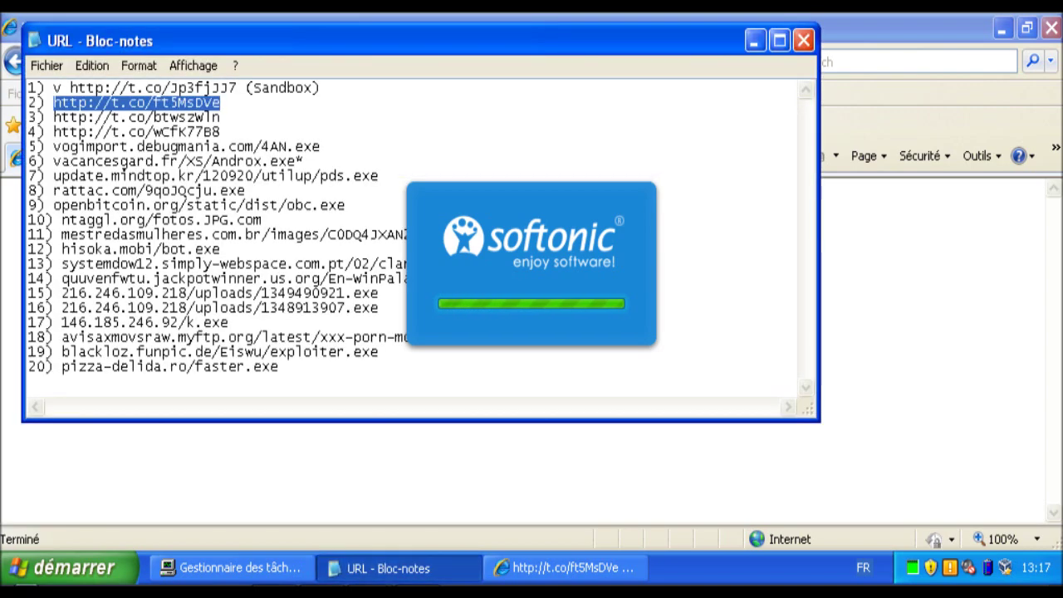
drag(220, 117, 53, 117)
key(ctrl+c)
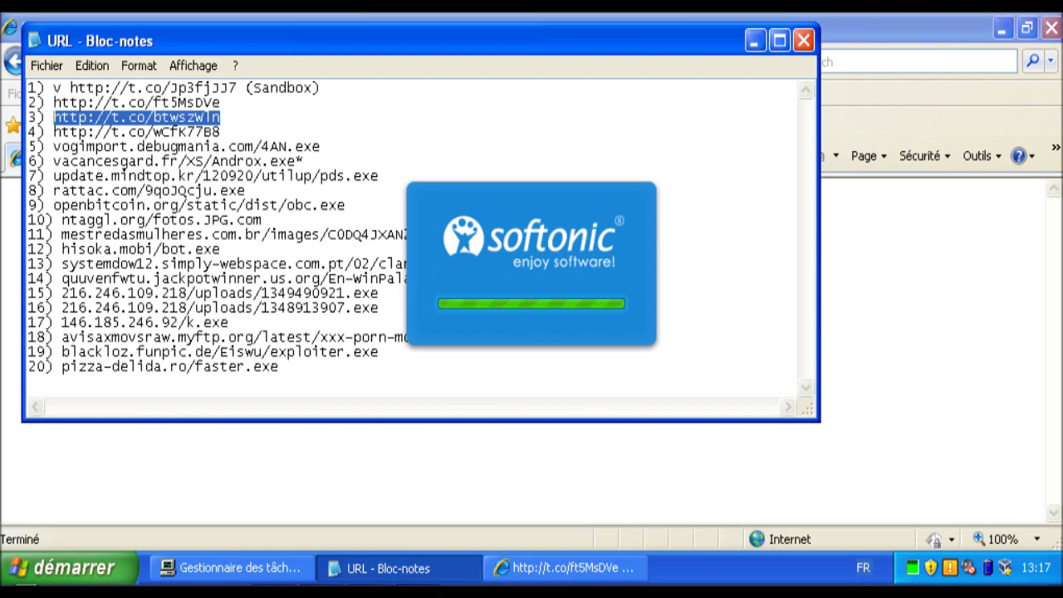
click(830, 151)
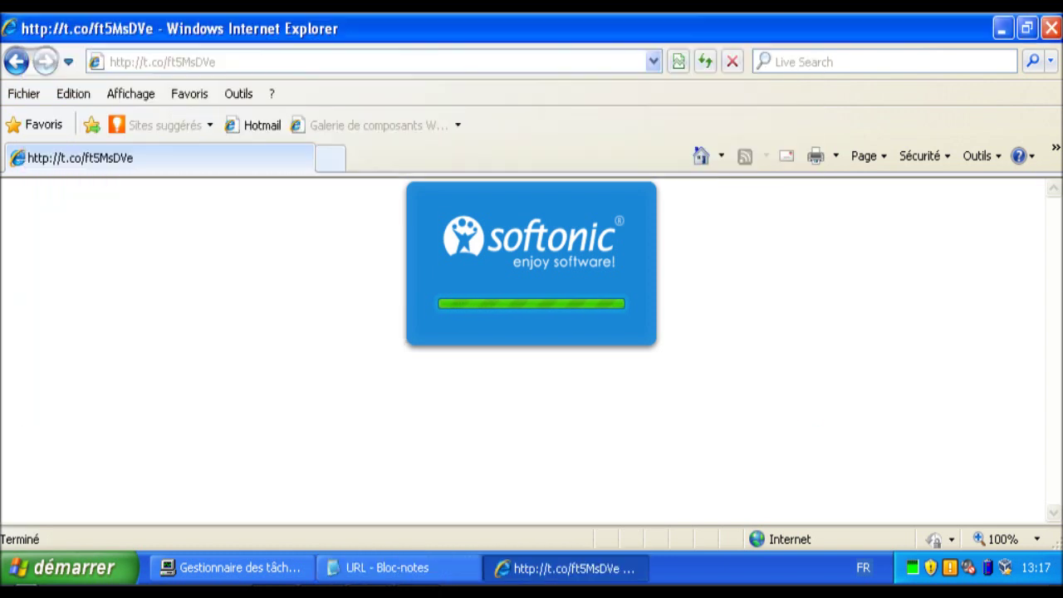
click(163, 62)
key(ctrl+v)
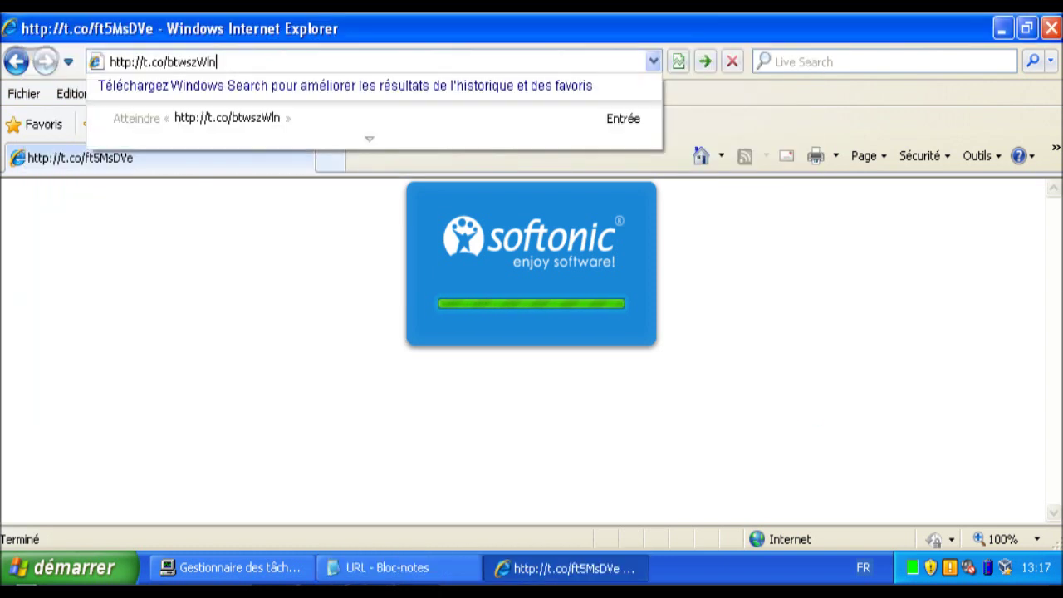
key(Return)
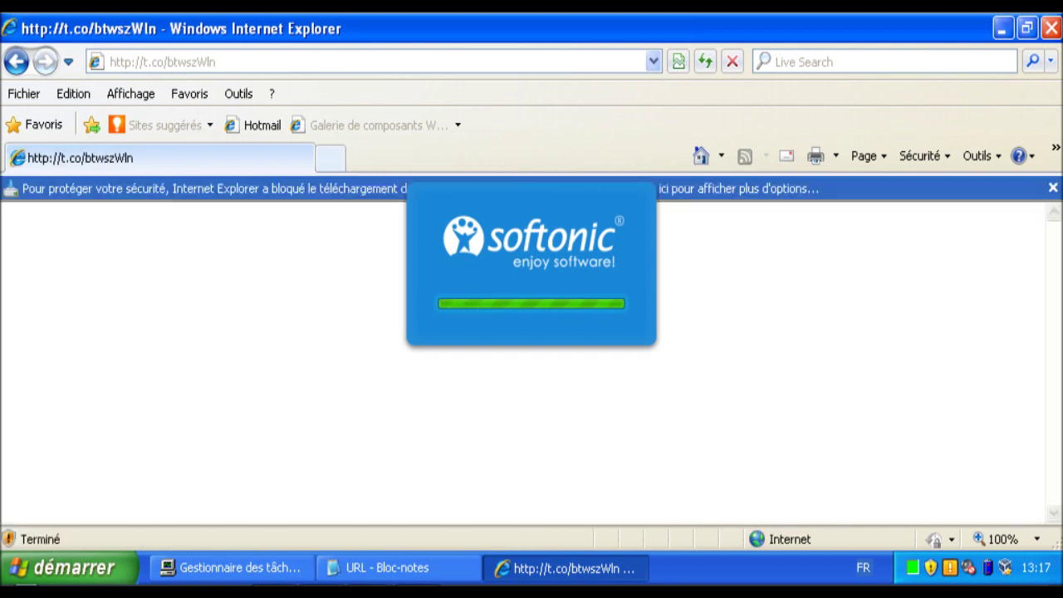
- Allow the blocked download of Free Turks TV !.exe and run it despite its unknown publisher
click(353, 189)
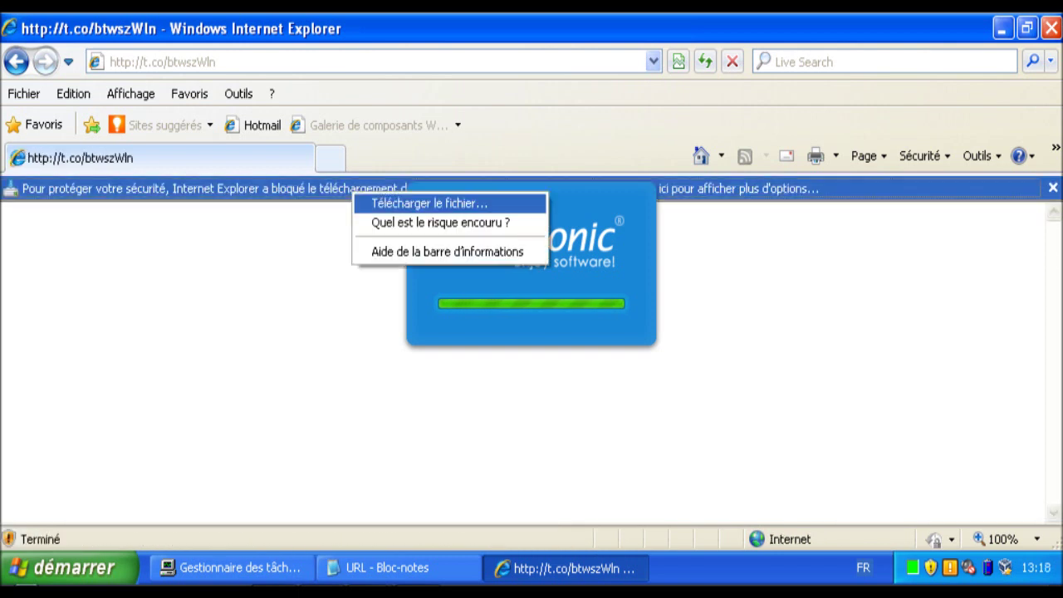
click(398, 202)
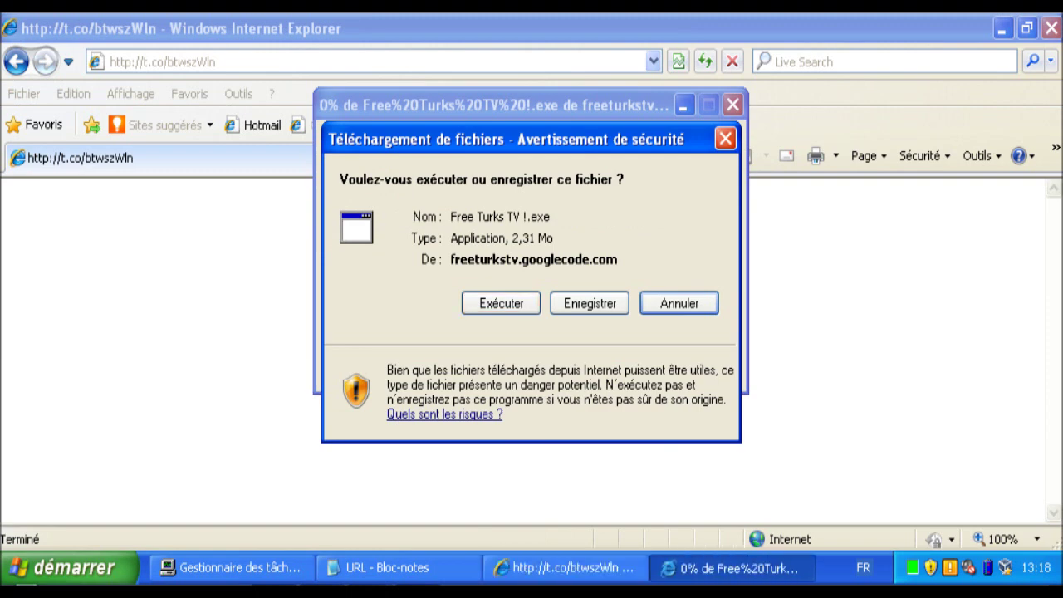
click(501, 303)
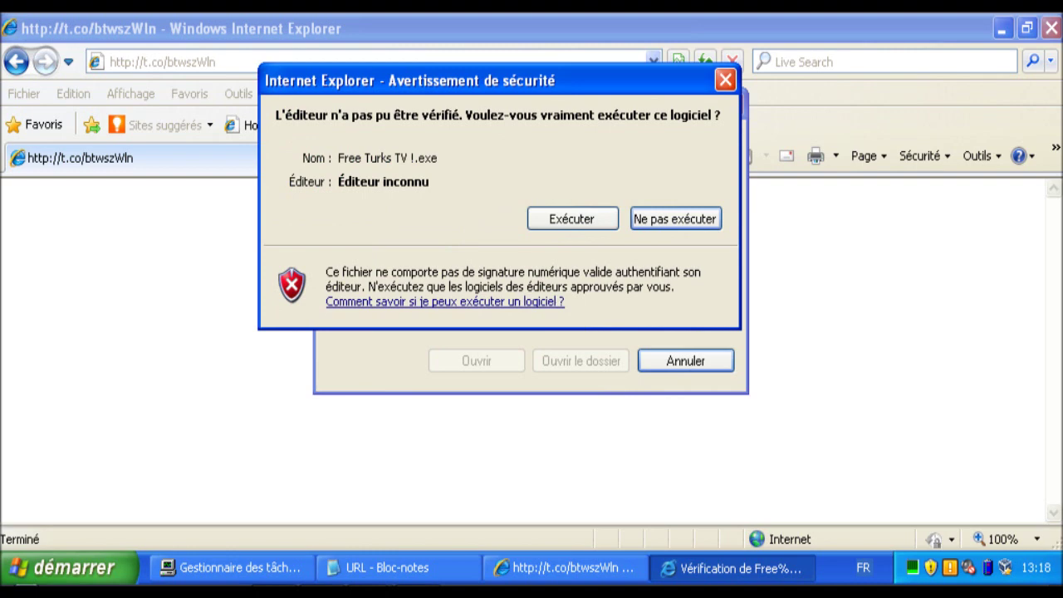
click(572, 219)
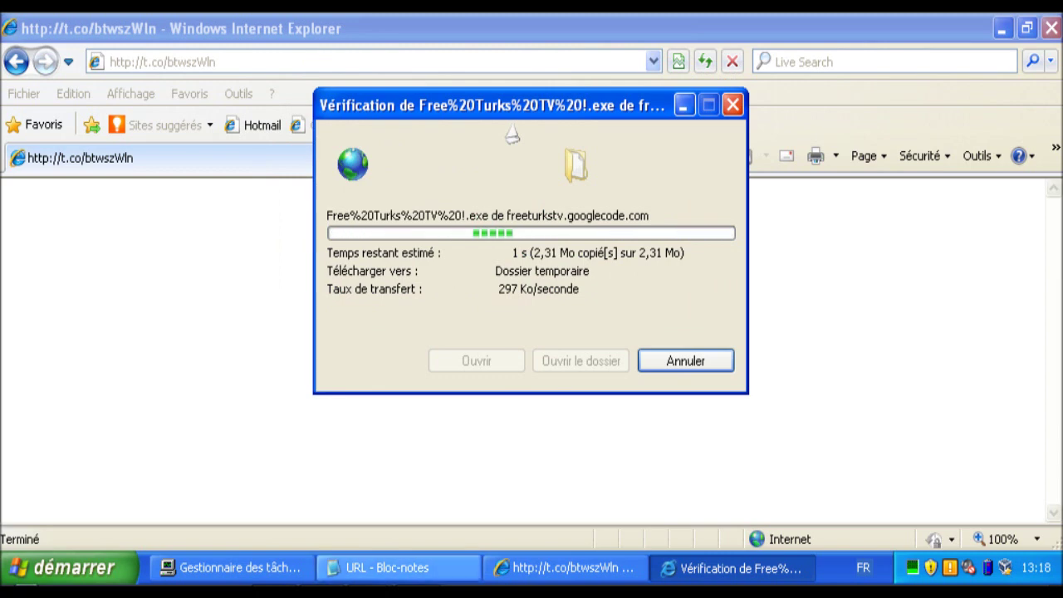
- Return to the Notepad URL list, select most of the fourth address and dismiss the Free Turks TV application error
key(alt+Tab)
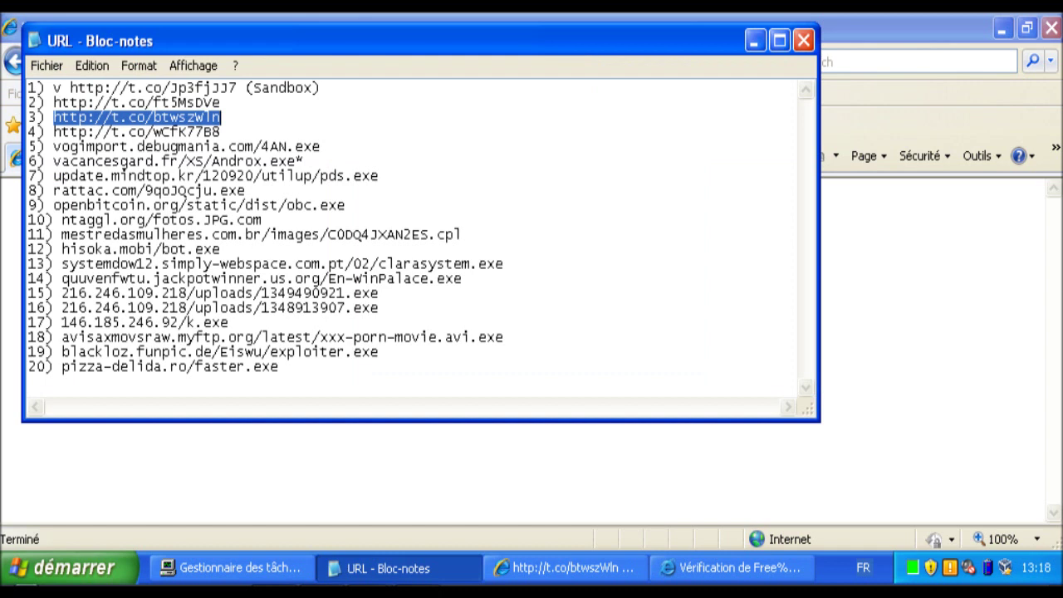
key(Down)
key(shift+Left)
key(shift+Left)
key(shift+Left)
key(shift+Left)
key(shift+Left)
key(shift+Left)
key(shift+Left)
key(shift+Left)
key(shift+Left)
key(shift+Left)
key(shift+Left)
key(shift+Left)
key(shift+Left)
key(shift+Left)
key(shift+Left)
key(shift+Left)
key(shift+Left)
key(shift+Left)
key(shift+Left)
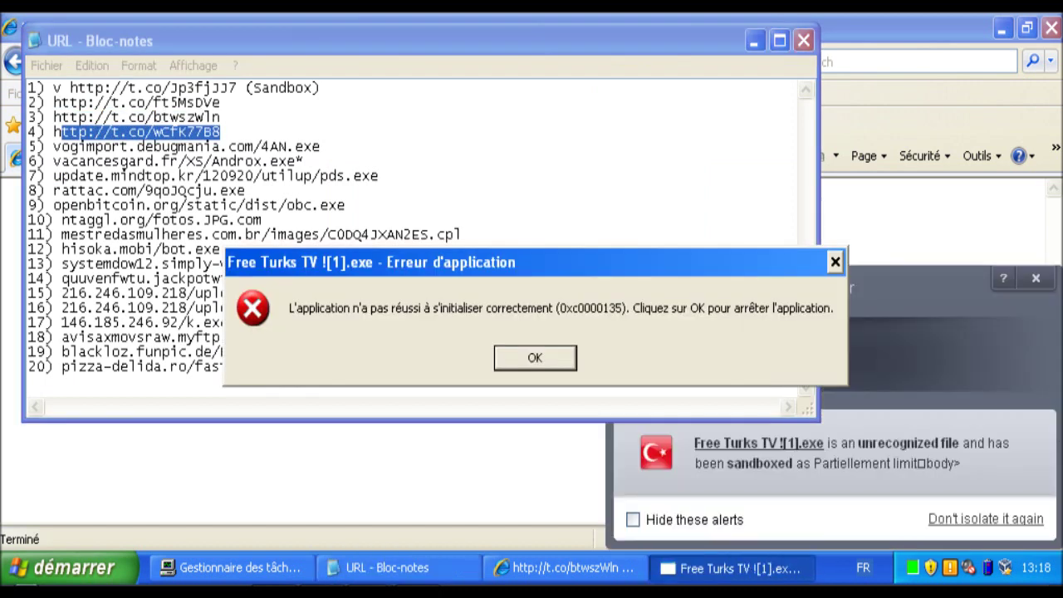
key(Return)
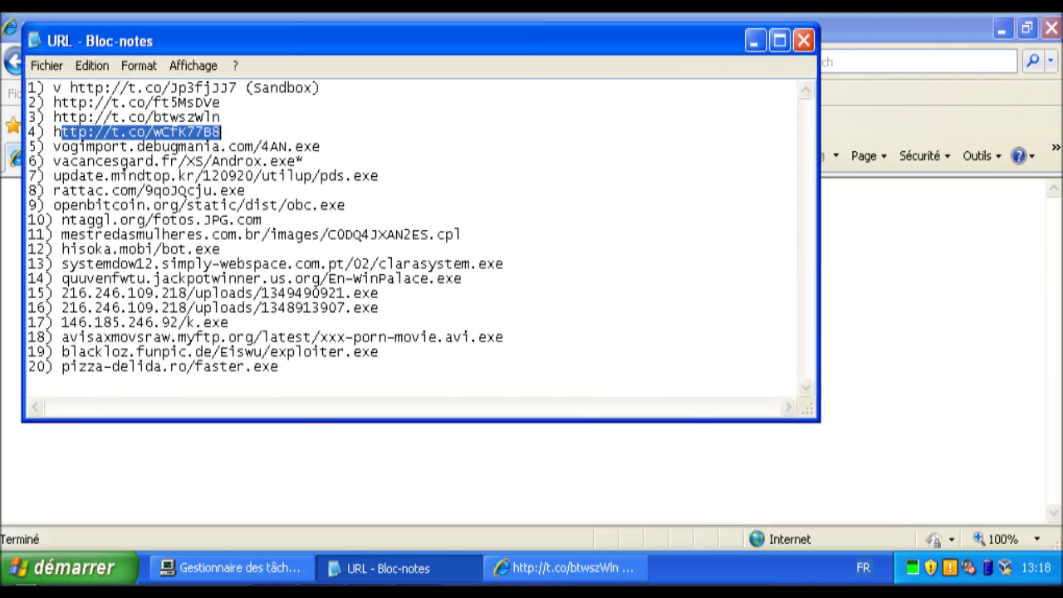
- Mark the third address with a leading "v" and a trailing "(Sandbox)", and delete the asterisk after Androx.exe on line 6
click(54, 117)
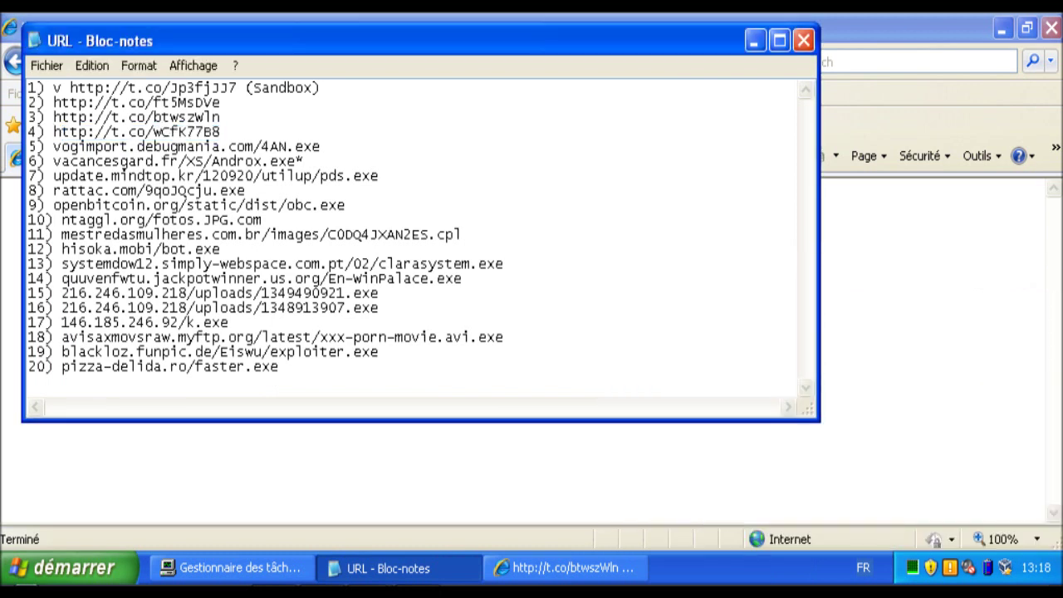
text(v)
key(End)
text((Sa)
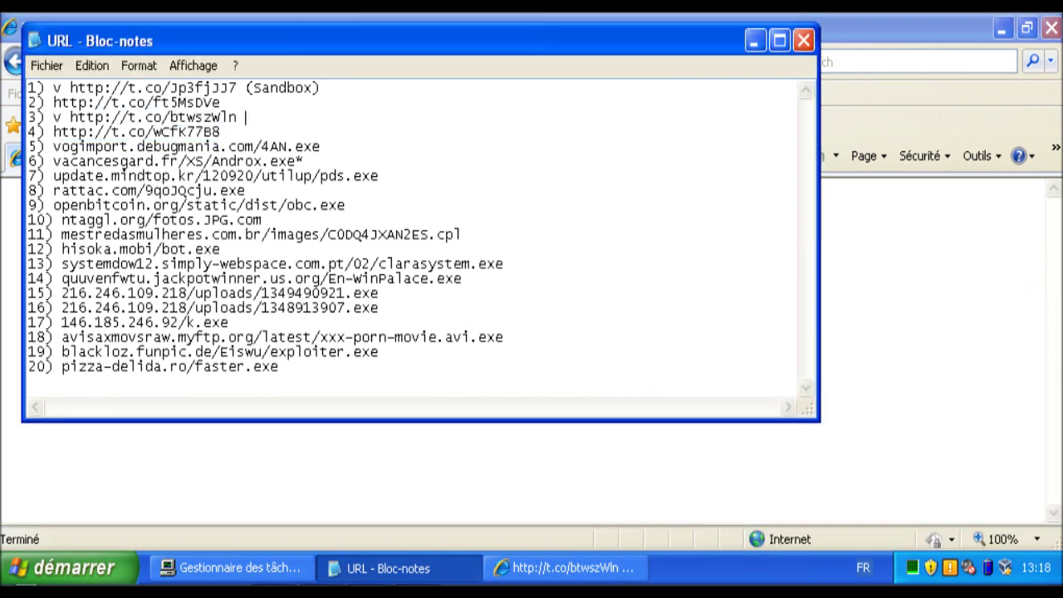
text(ndox)
key(BackSpace)
key(BackSpace)
key(BackSpace)
text(dbx)
key(BackSpace)
text(ox))
click(304, 161)
key(BackSpace)
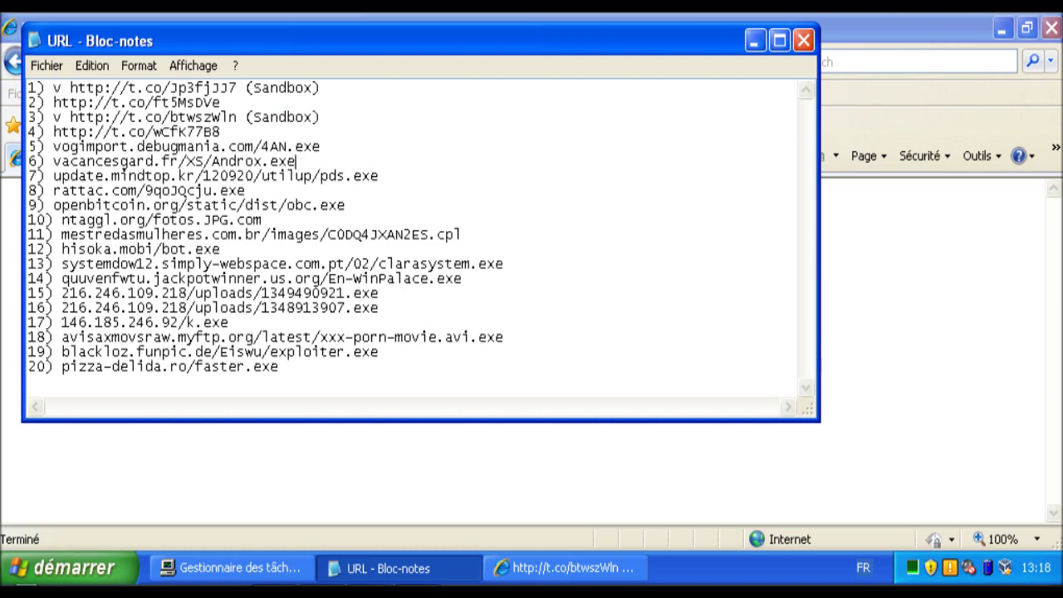
drag(221, 132, 53, 132)
key(ctrl+c)
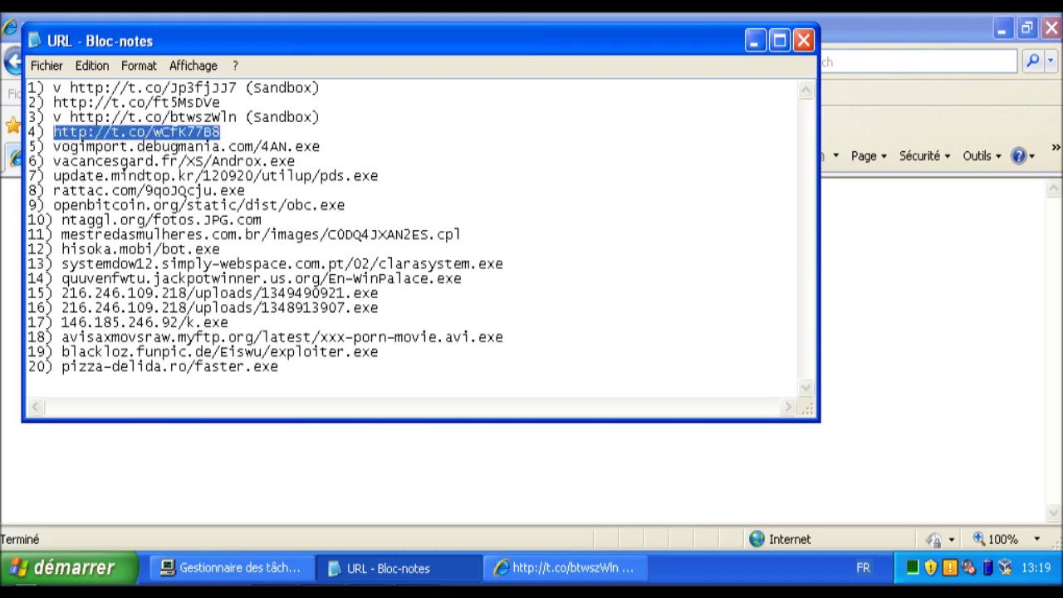
key(ctrl+shift+Escape)
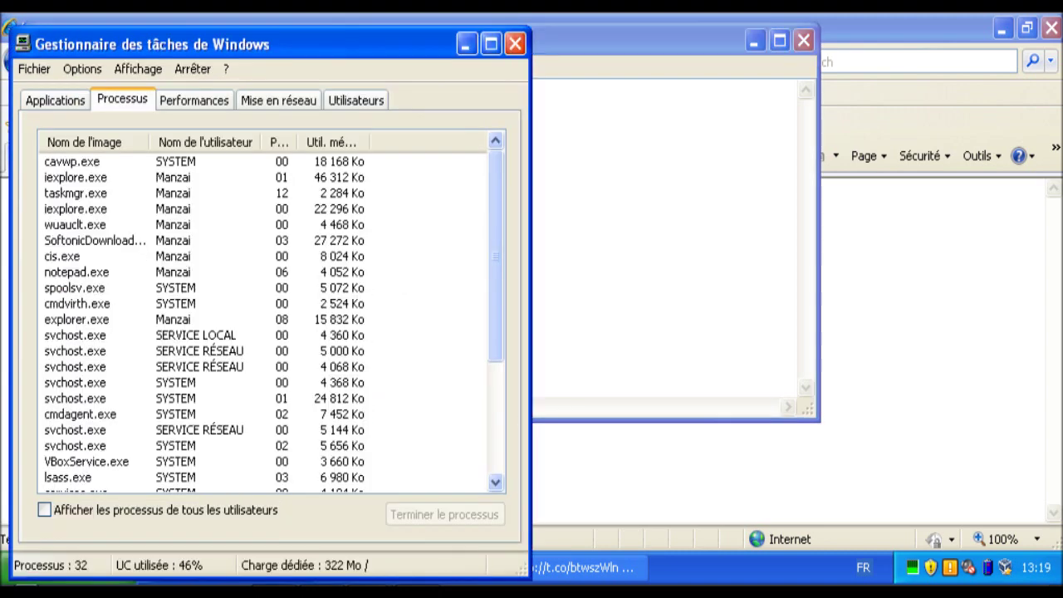
click(94, 240)
click(466, 44)
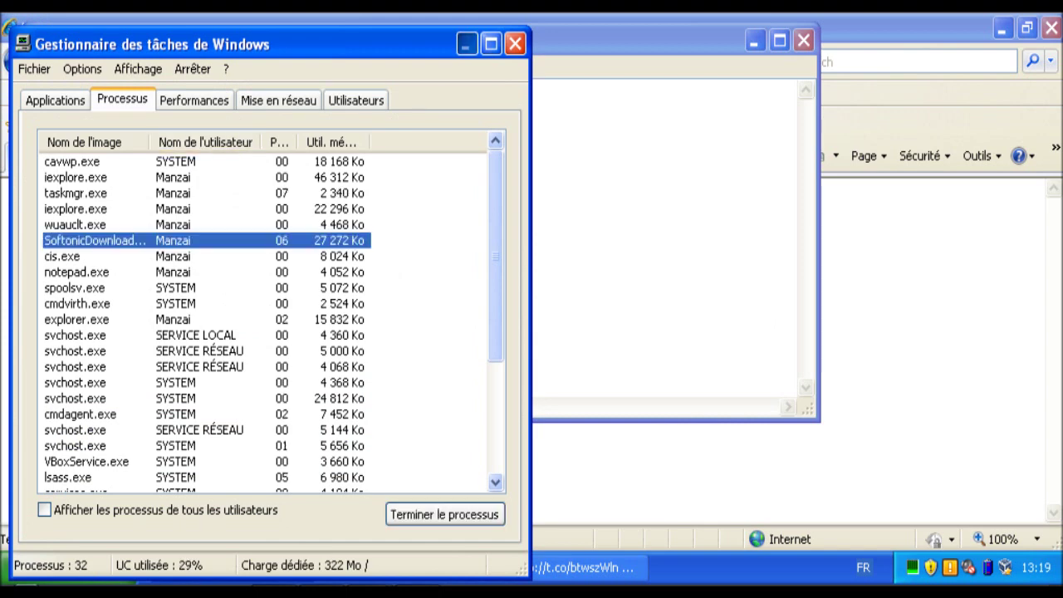
key(alt+Tab)
click(163, 62)
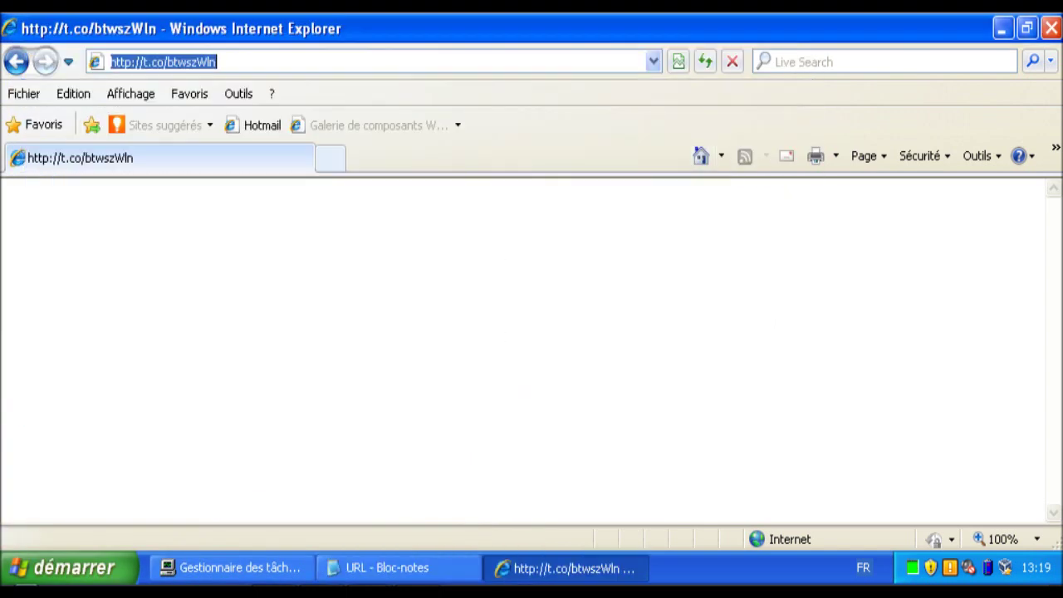
key(ctrl+v)
key(Return)
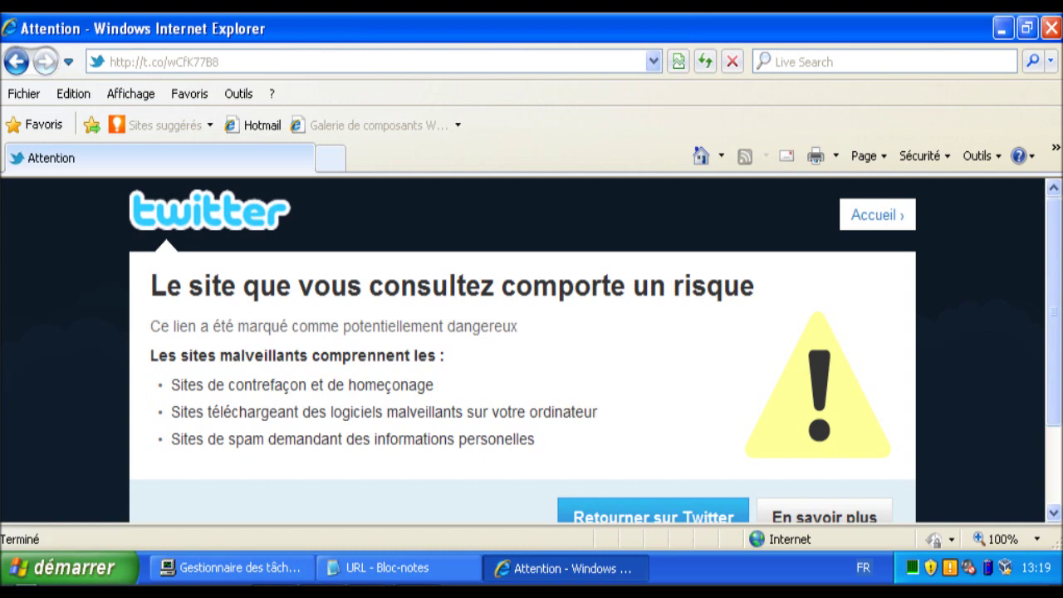
drag(434, 386, 365, 386)
click(365, 385)
- Mark the fourth address in the Notepad URL list with a leading "o"
click(397, 568)
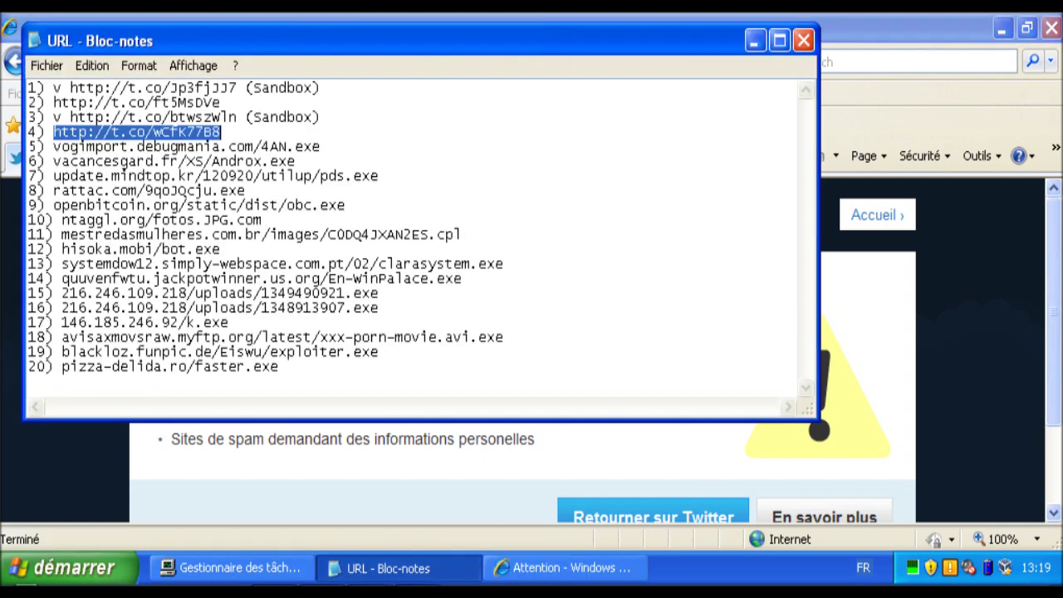
click(54, 132)
text(o)
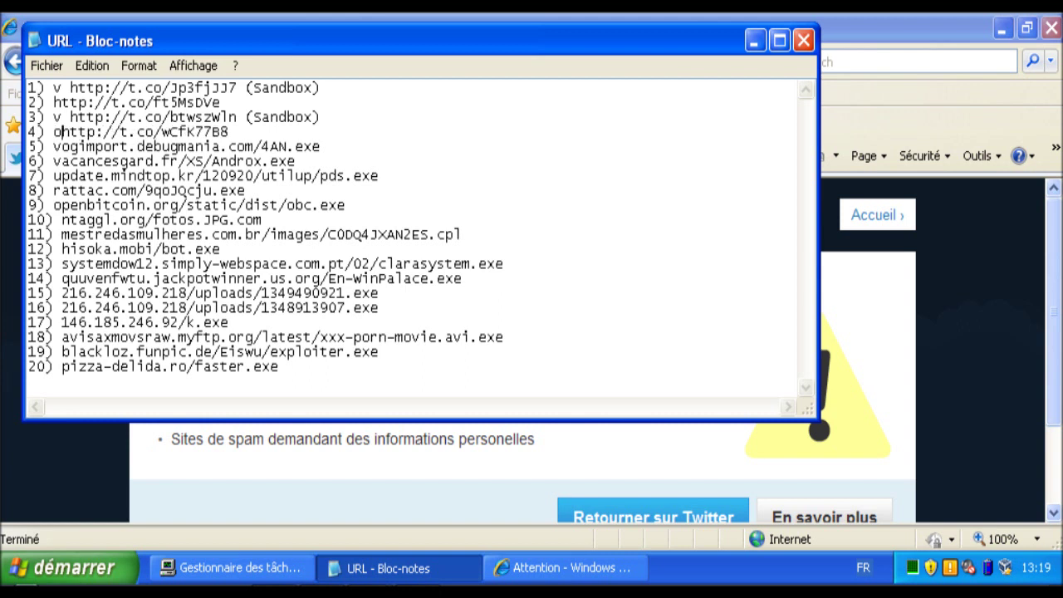
- Take the fifth address, vogimport.debugmania.com/4AN.exe, load it in Internet Explorer and read the Comodo SecureDNS page
drag(320, 147, 53, 146)
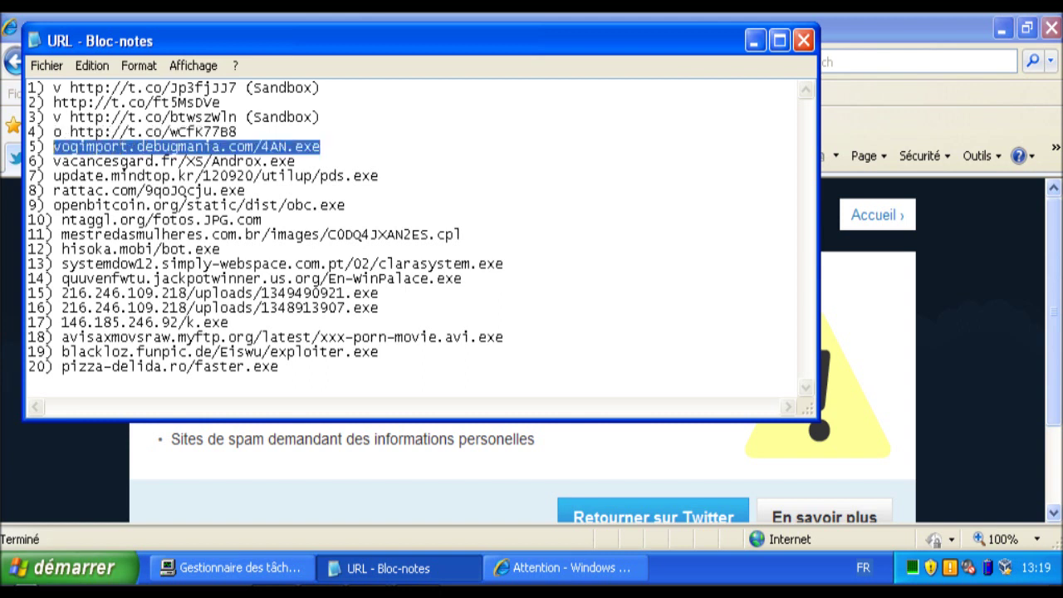
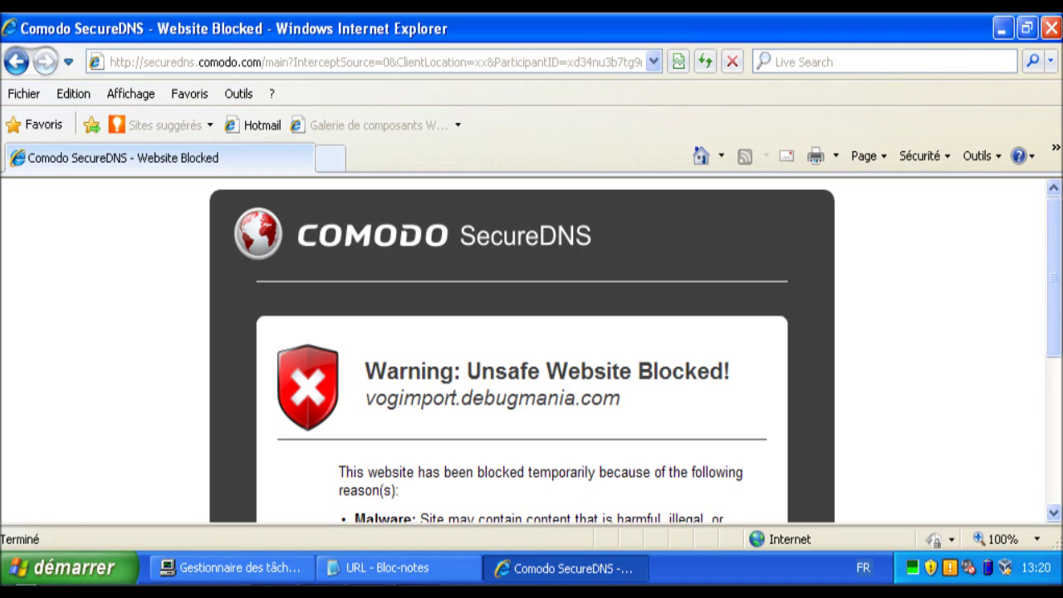
scroll(532, 349, down, 4)
scroll(532, 349, up, 1)
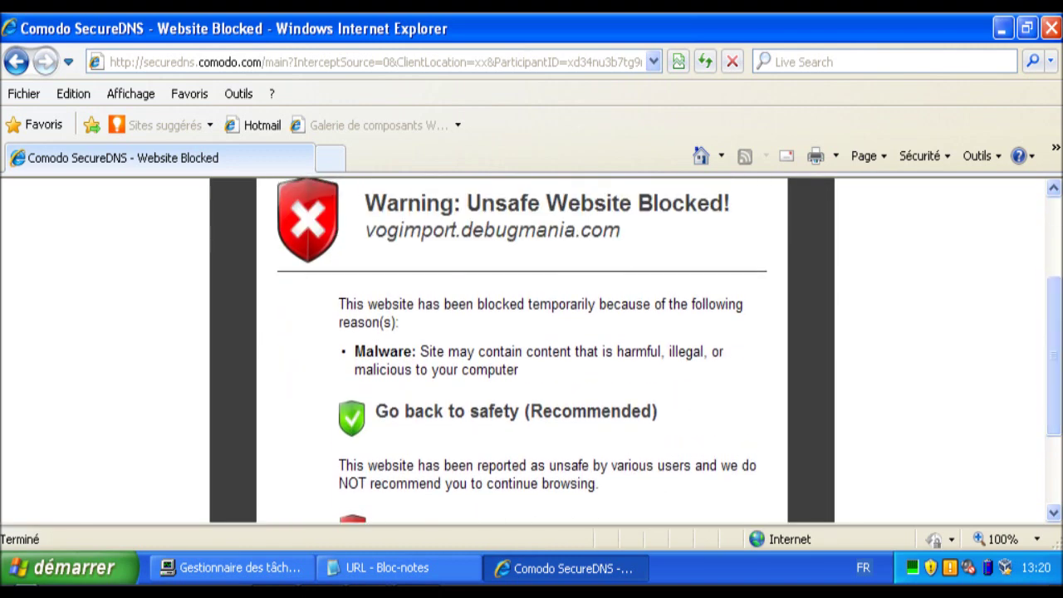
- Mark the fifth address in the Notepad URL list with a leading "v" and the trailing note "(DNS)"
click(387, 568)
key(Home)
text(v)
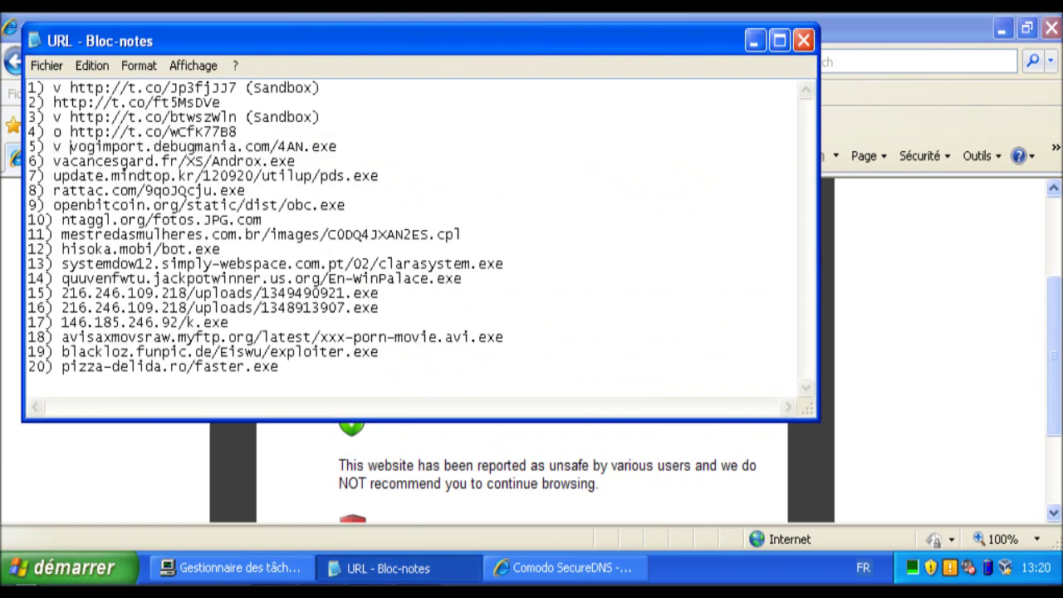
key(End)
text((DNS))
- Copy the sixth address, vacancesgard.fr/XS/Androx.exe, from the Notepad list and load it in Internet Explorer
key(Down)
key(shift+Left)
key(shift+Left)
key(shift+Left)
key(shift+Left)
key(shift+Left)
key(shift+Left)
key(shift+Left)
key(shift+Left)
key(shift+Left)
key(shift+Left)
key(shift+Left)
key(shift+Left)
key(shift+Left)
key(shift+Left)
key(shift+Left)
key(shift+Left)
key(shift+Left)
key(shift+Left)
key(shift+Left)
key(shift+Left)
key(ctrl+c)
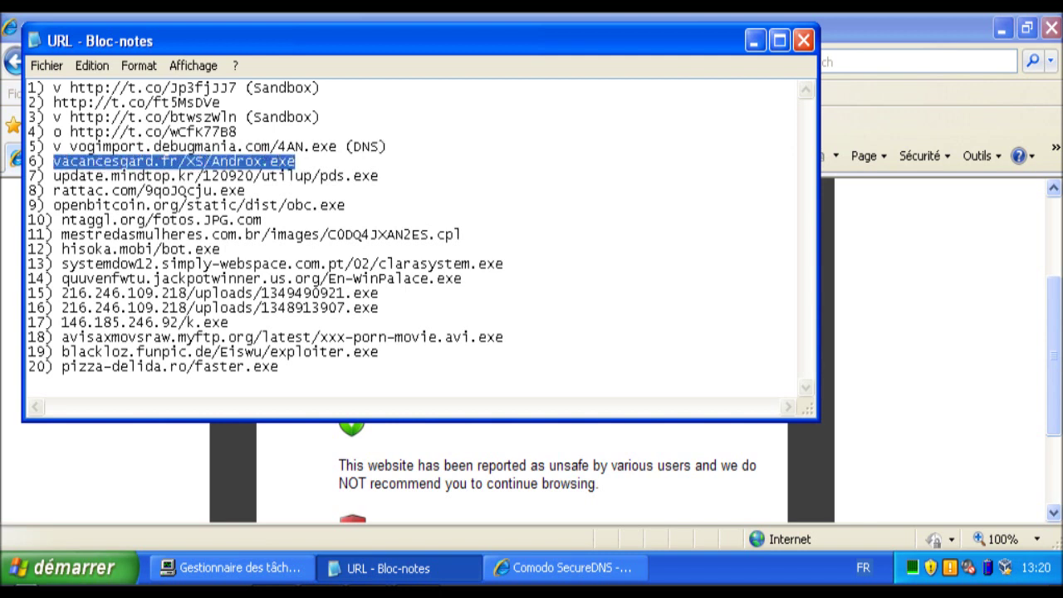
key(alt+Tab)
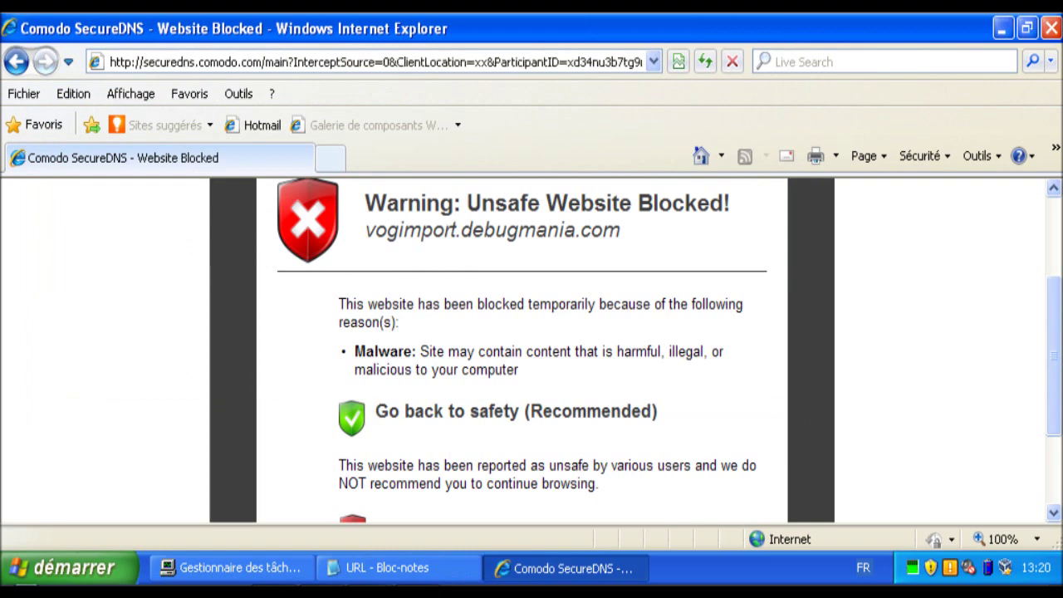
key(alt+d)
key(ctrl+v)
key(Return)
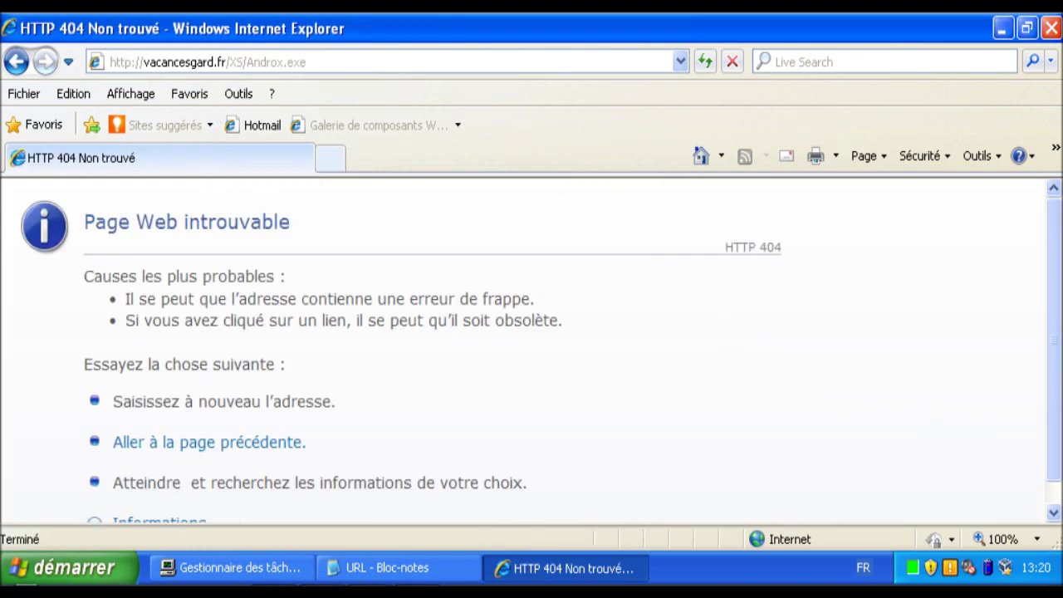
- Mark the sixth address in the Notepad URL list with a leading "o"
click(399, 568)
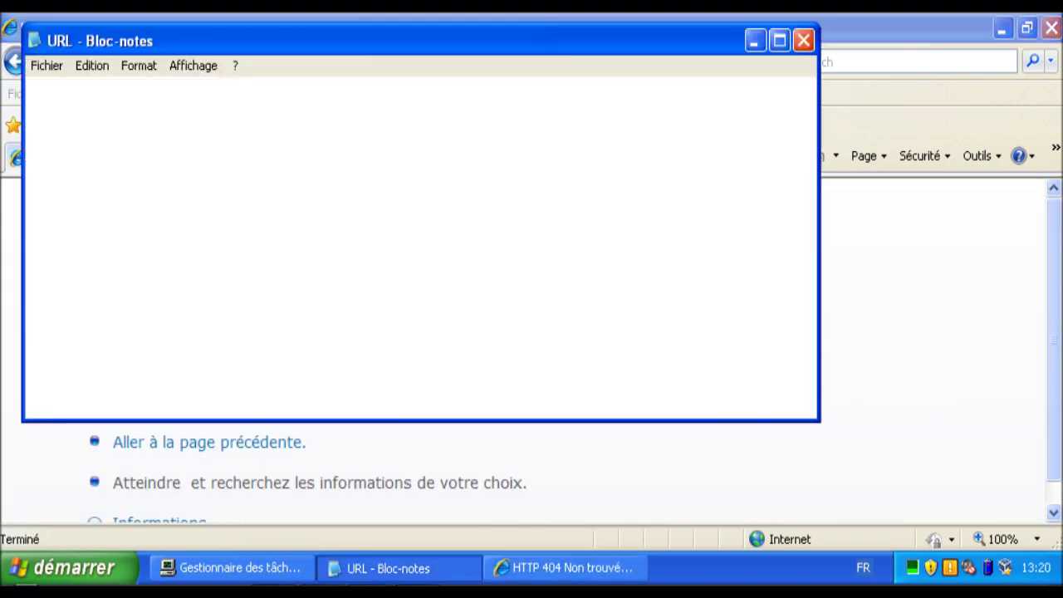
click(54, 161)
text(o vacancesgard.fr/XS/Androx.exe)
- Load the seventh address, update.mindtop.kr/120920/utilup/pds.exe, in Internet Explorer and run the downloaded pds.exe despite its unknown publisher
drag(379, 176, 53, 176)
key(alt+Tab)
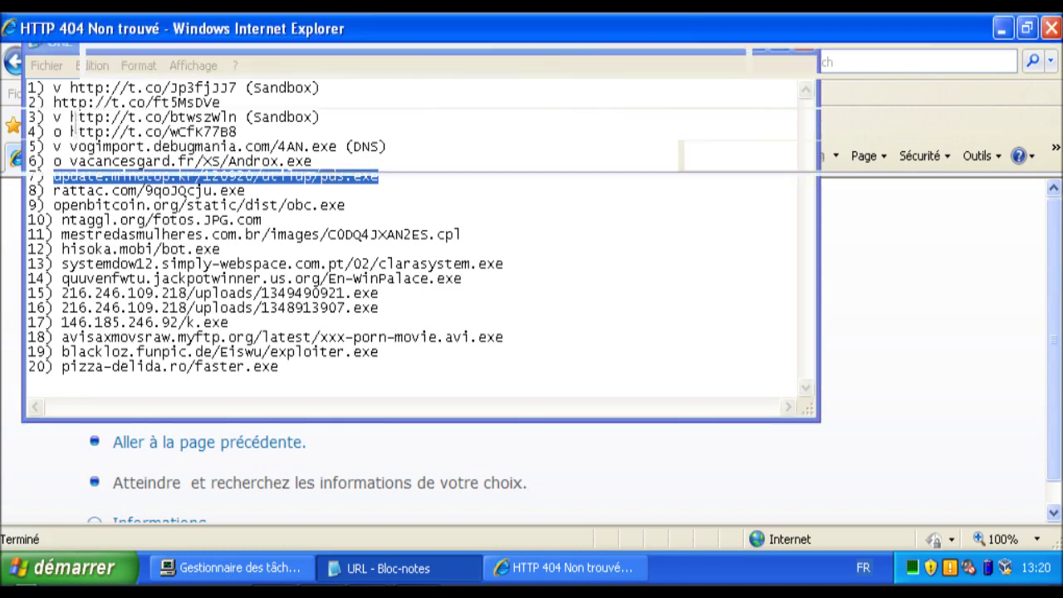
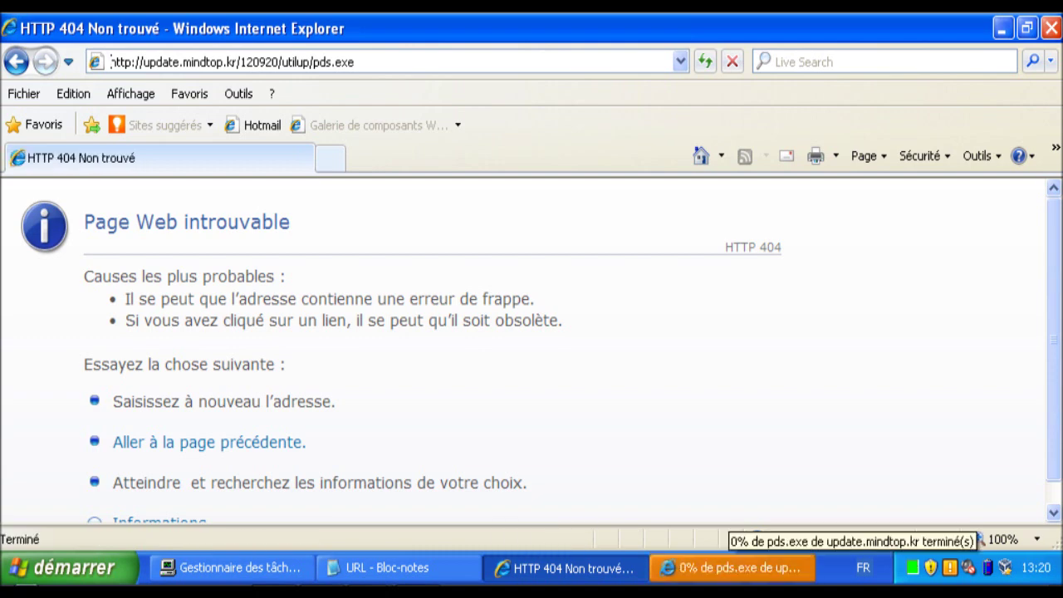
click(501, 304)
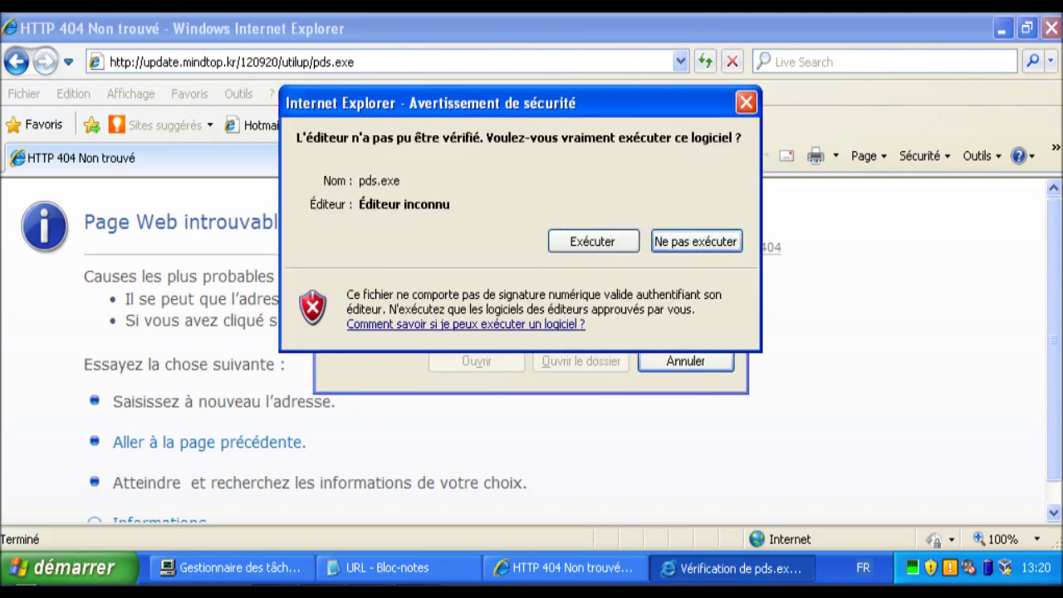
key(alt+e)
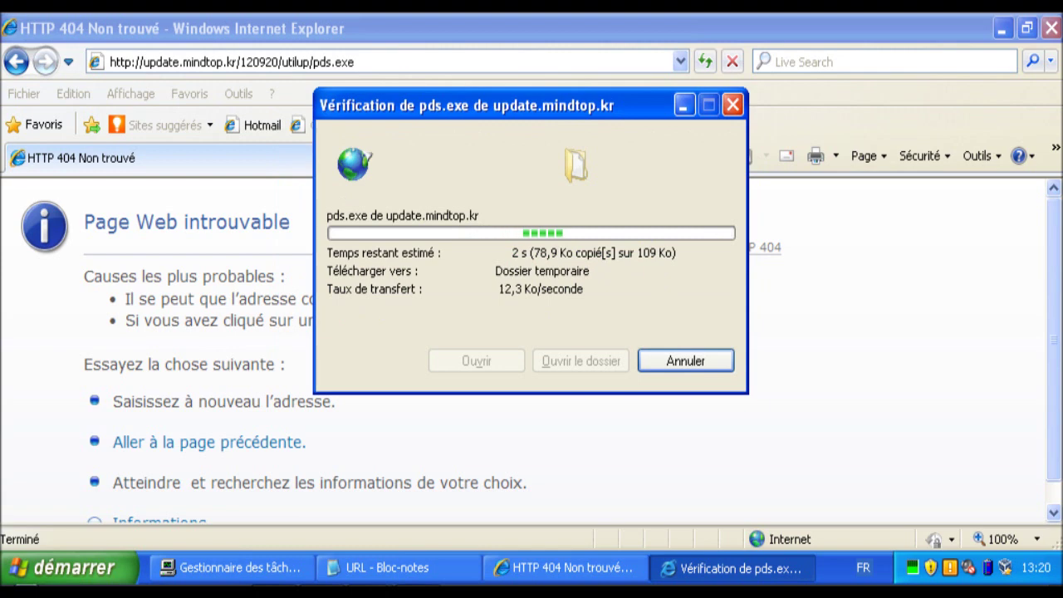
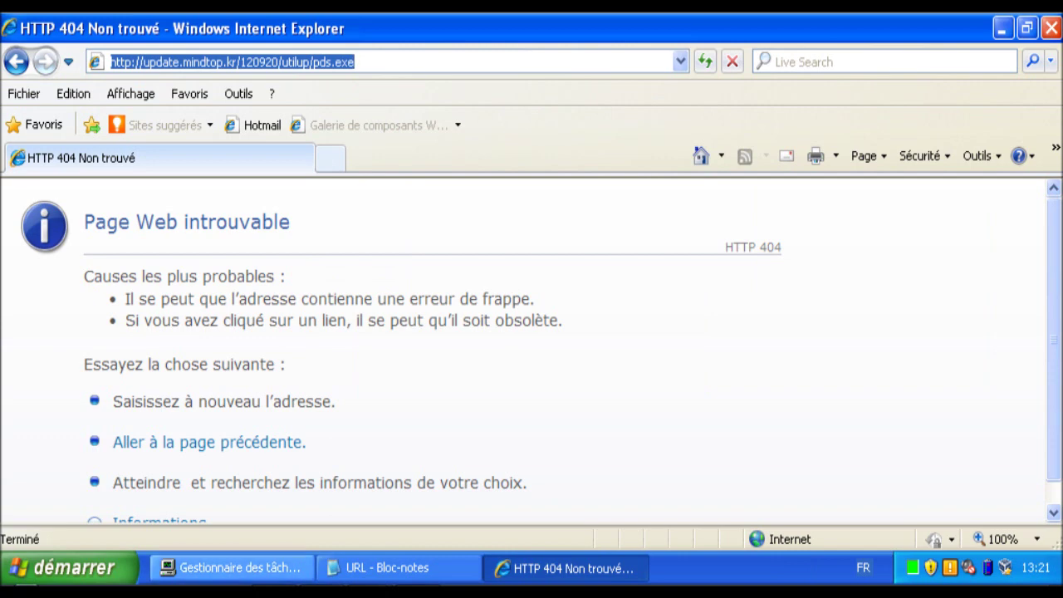
- Check the processes in Windows Task Manager and complete the pdselvesys x86 setup wizard, leaving the option to run the program enabled
click(230, 568)
click(71, 177)
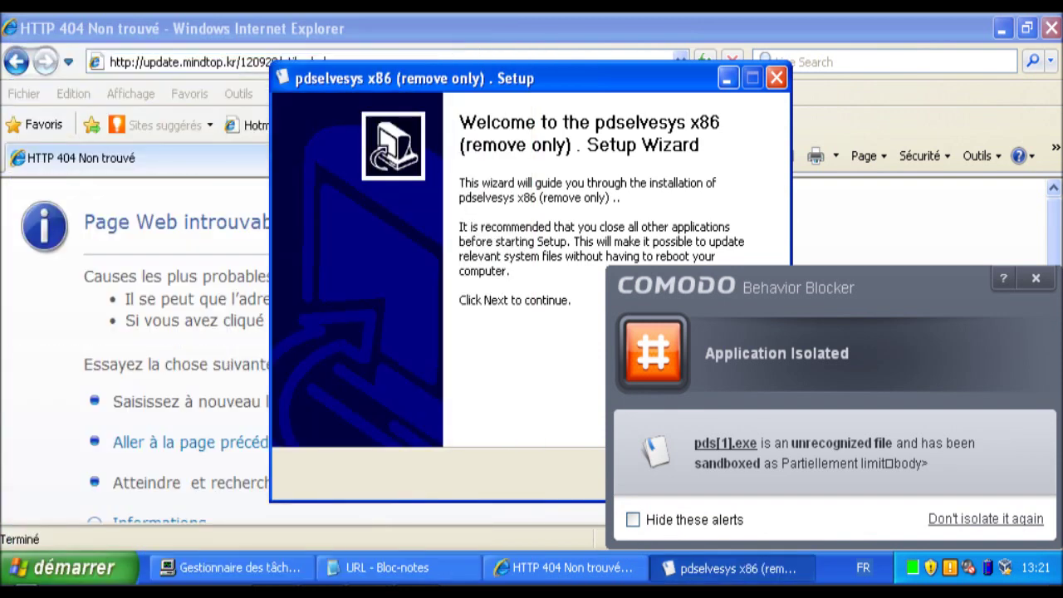
drag(532, 78, 342, 54)
click(458, 451)
click(458, 451)
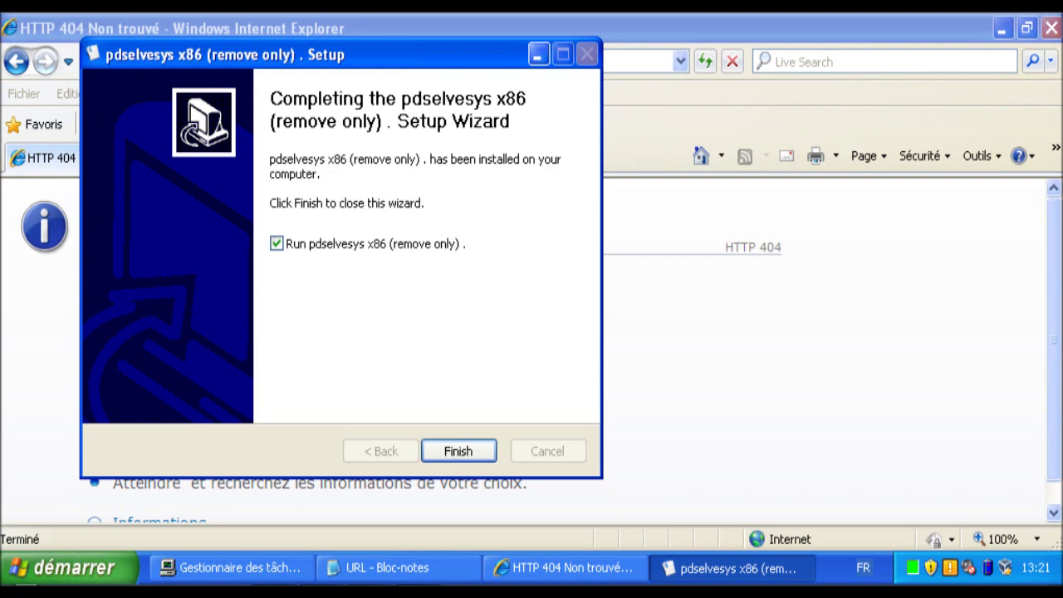
key(Return)
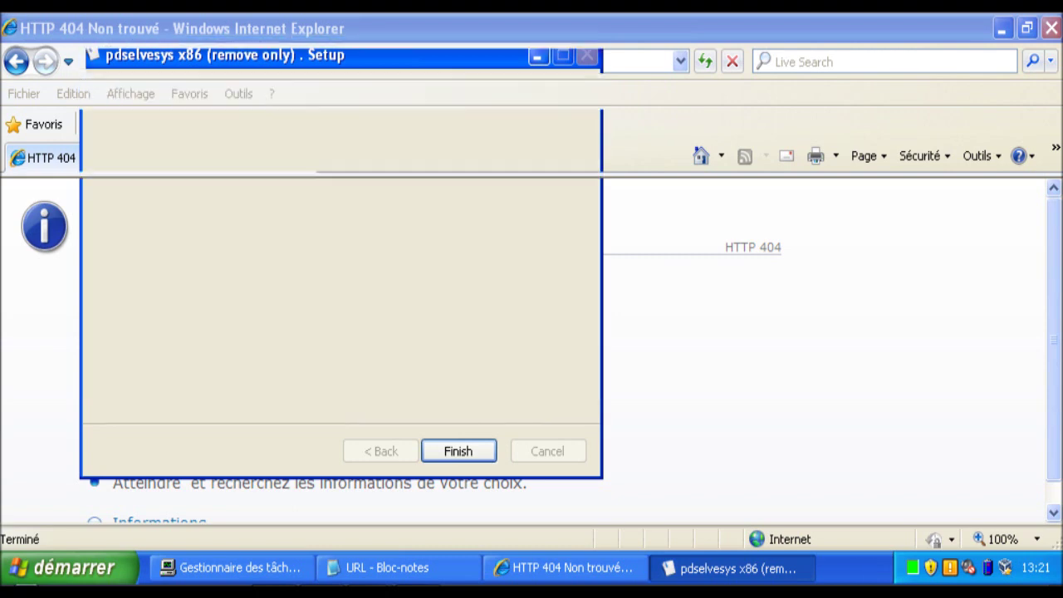
- Mark the seventh address in the Notepad URL list with a leading "v" and the trailing note "(Sandbox + AV)"
click(398, 568)
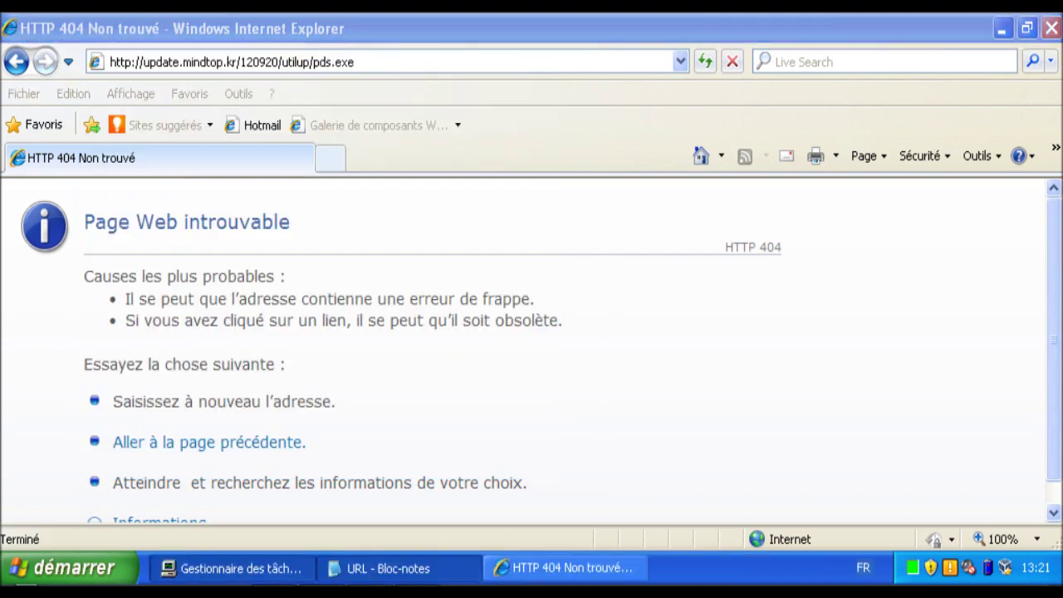
click(54, 175)
text(v )
text( (Sandbo)
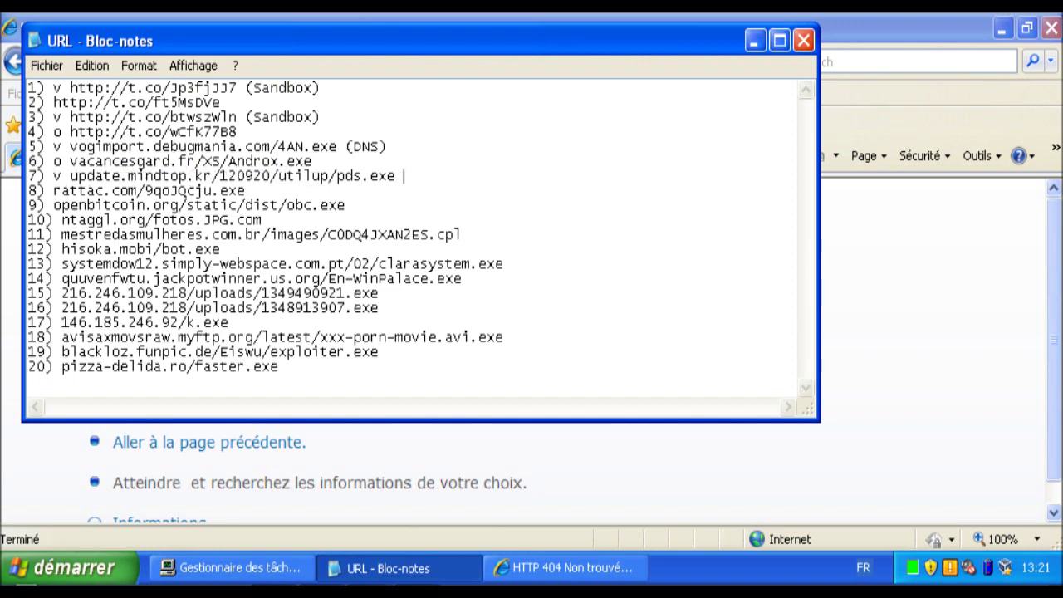
text(x + AV))
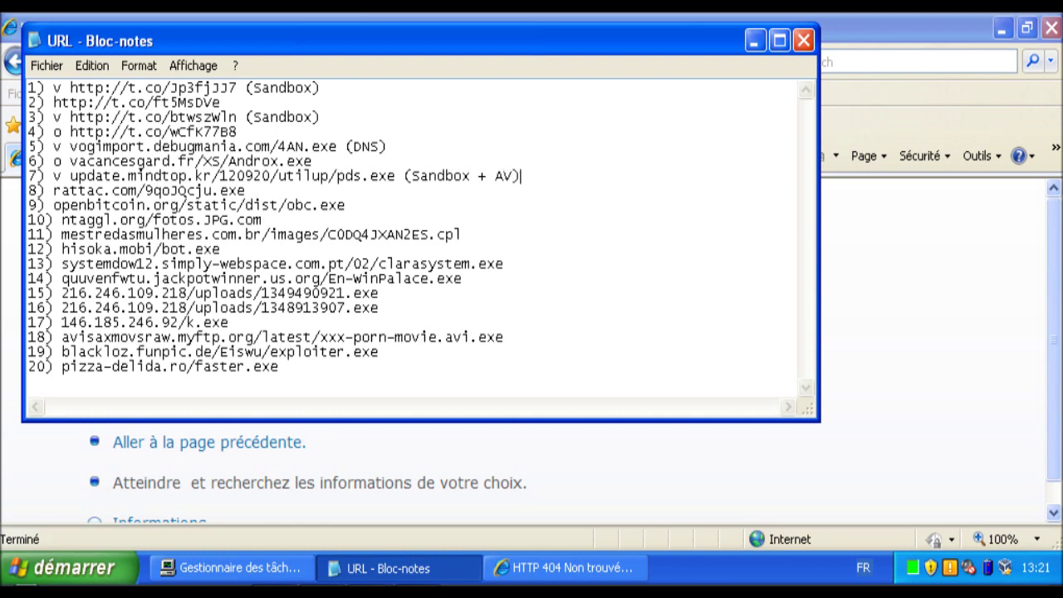
- Copy the eighth address, rattac.com/9qoJQcju.exe, from the Notepad list and load it in Internet Explorer
drag(246, 190, 53, 190)
key(ctrl+c)
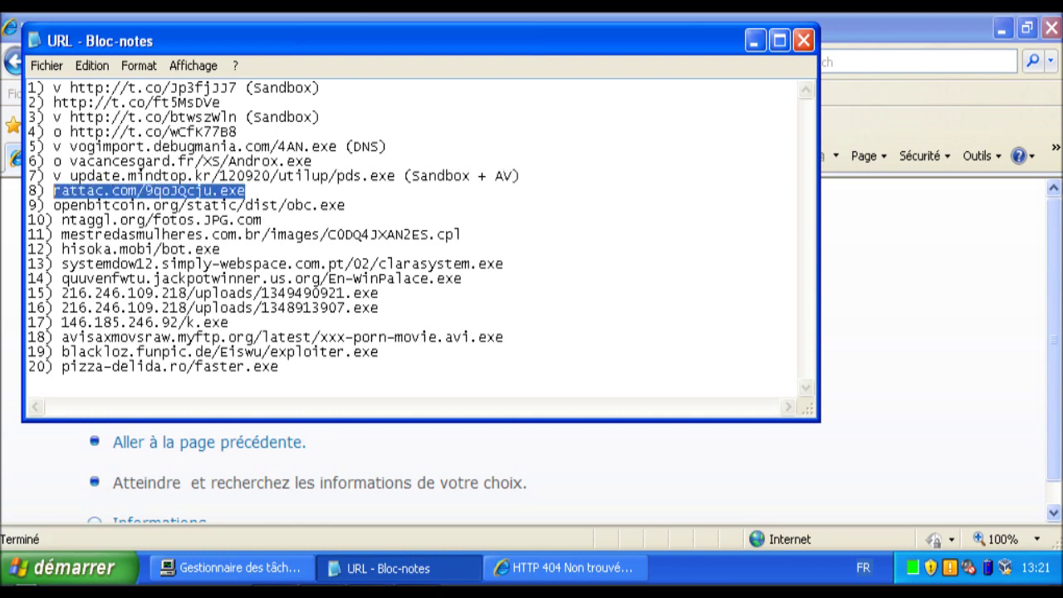
key(alt+Tab)
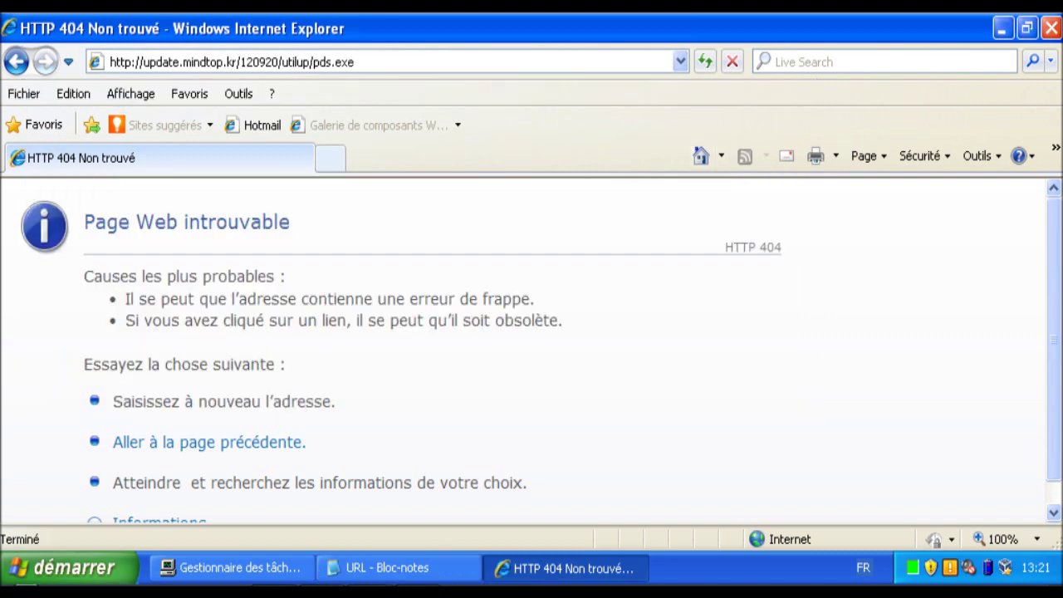
key(F6)
key(ctrl+v)
key(Return)
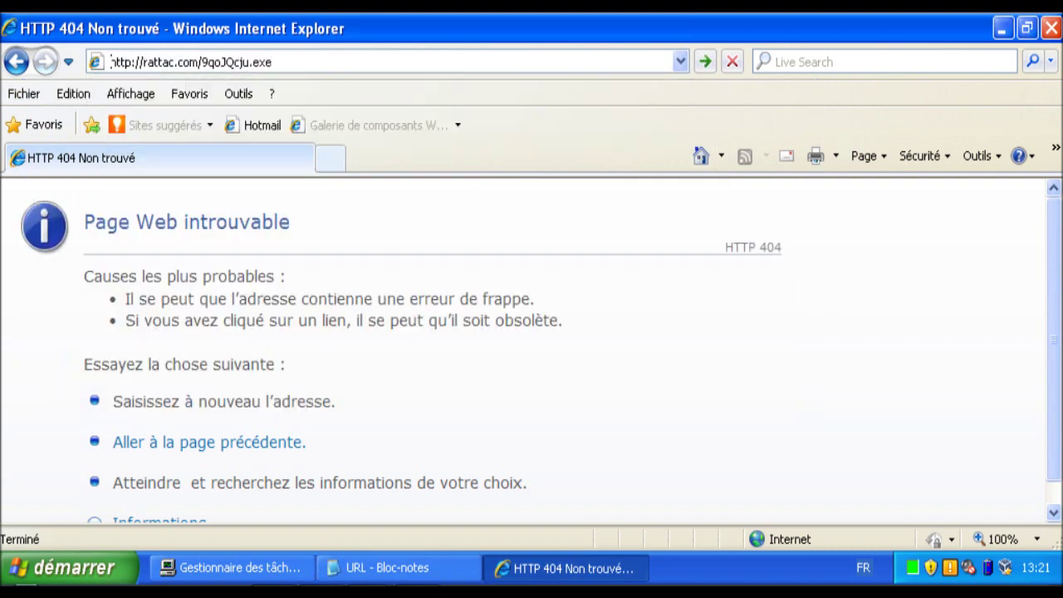
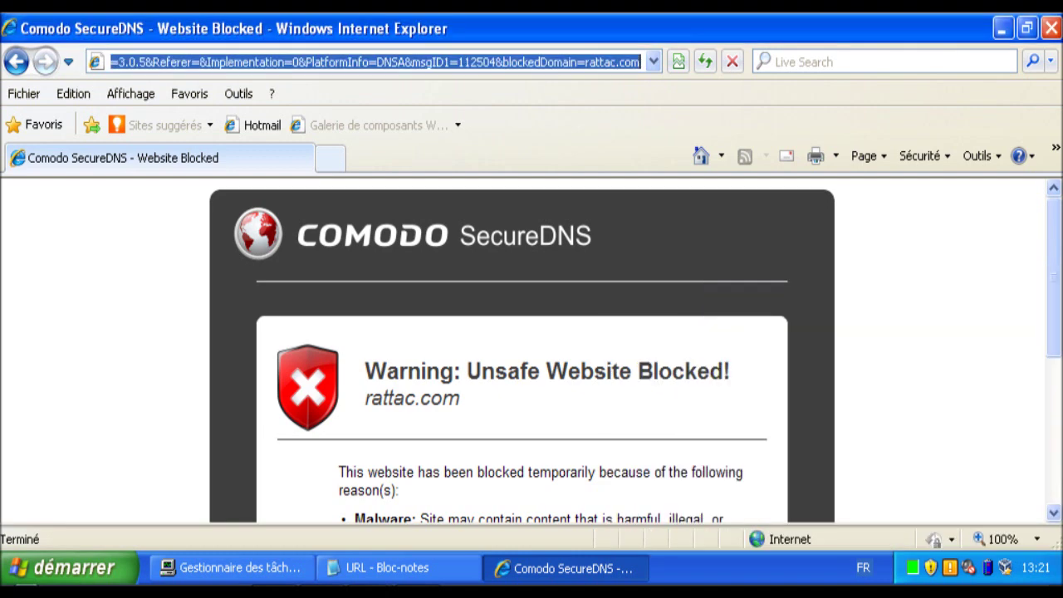
- Mark the eighth address in the Notepad URL list with a leading "v" and the trailing note "(DNS)"
click(387, 567)
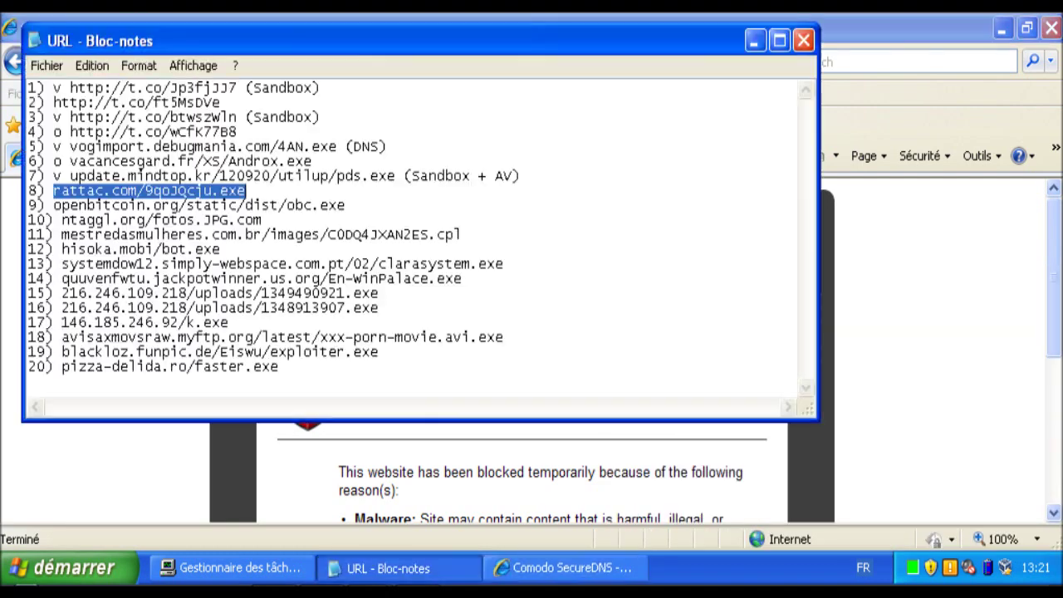
click(53, 190)
text(v )
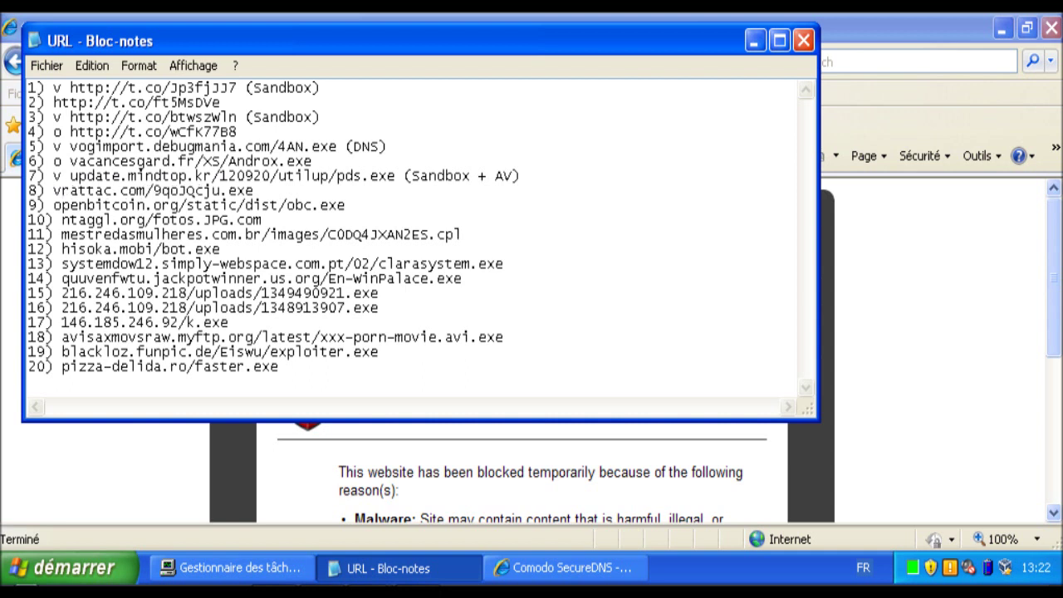
text( (DNS))
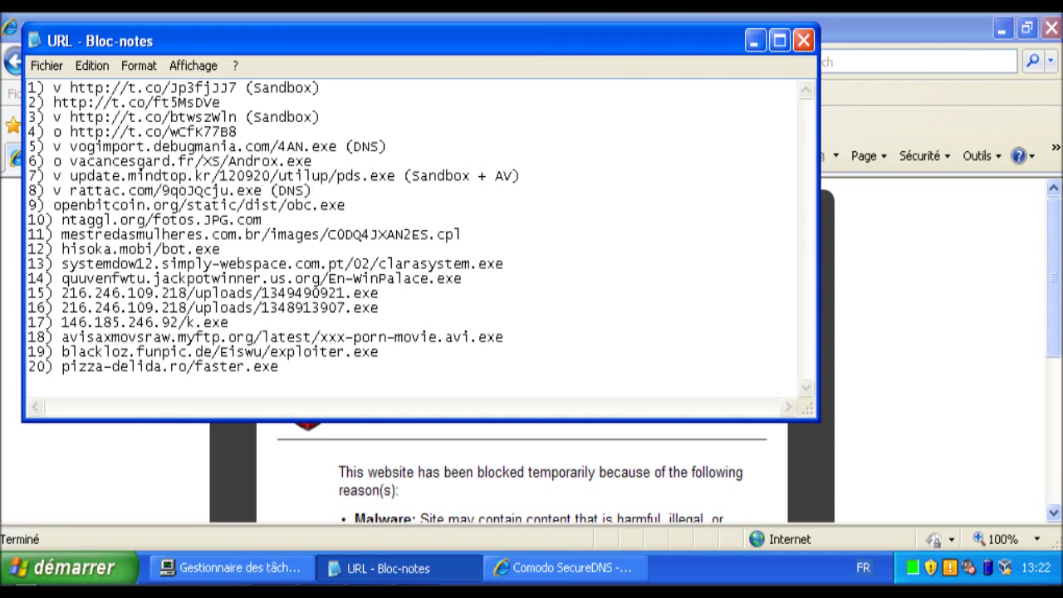
- Load the ninth address, openbitcoin.org/static/dist/obc.exe, in Internet Explorer, run obc.exe and dismiss the COMODO Antivirus alert
drag(345, 206, 54, 206)
key(ctrl+c)
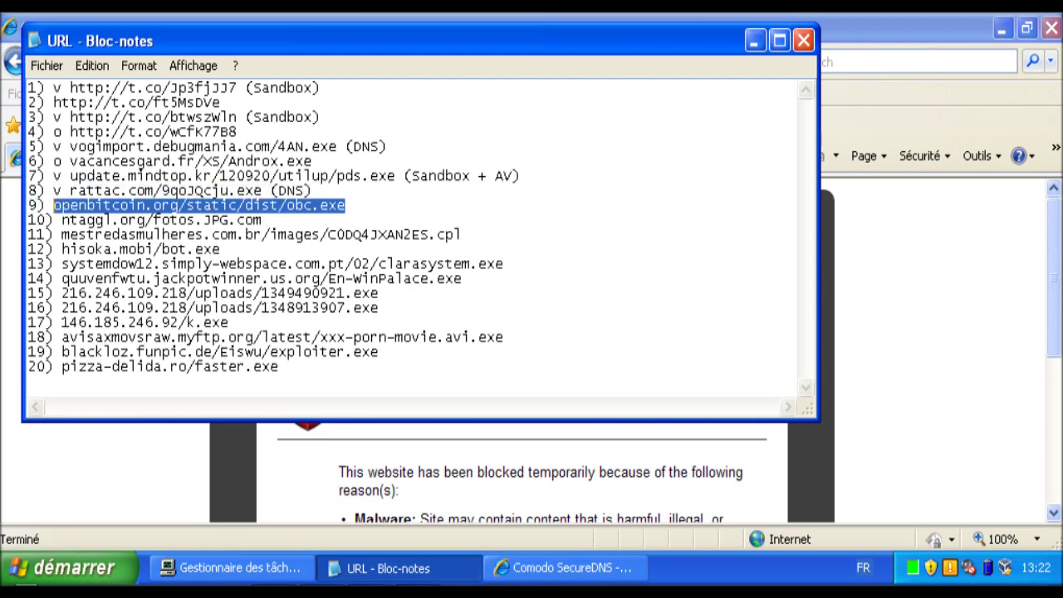
key(alt+Tab)
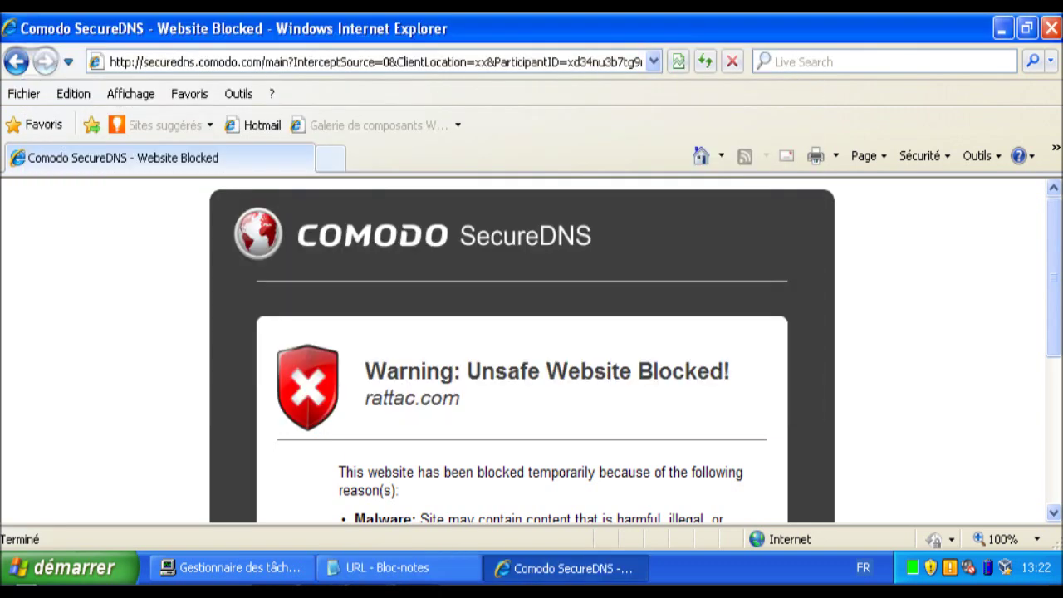
key(alt+d)
key(ctrl+v)
key(Return)
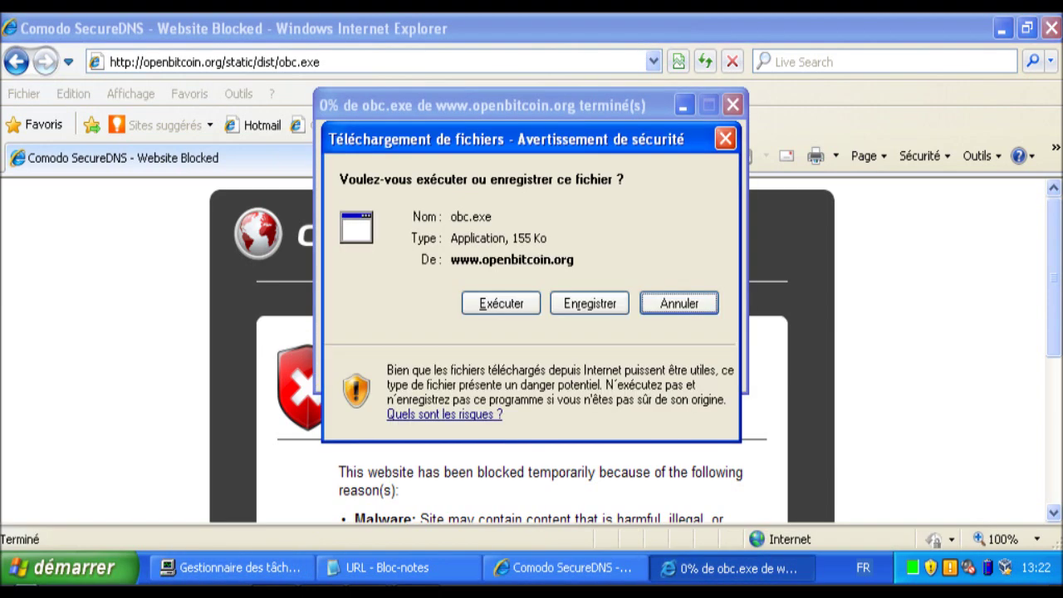
click(501, 303)
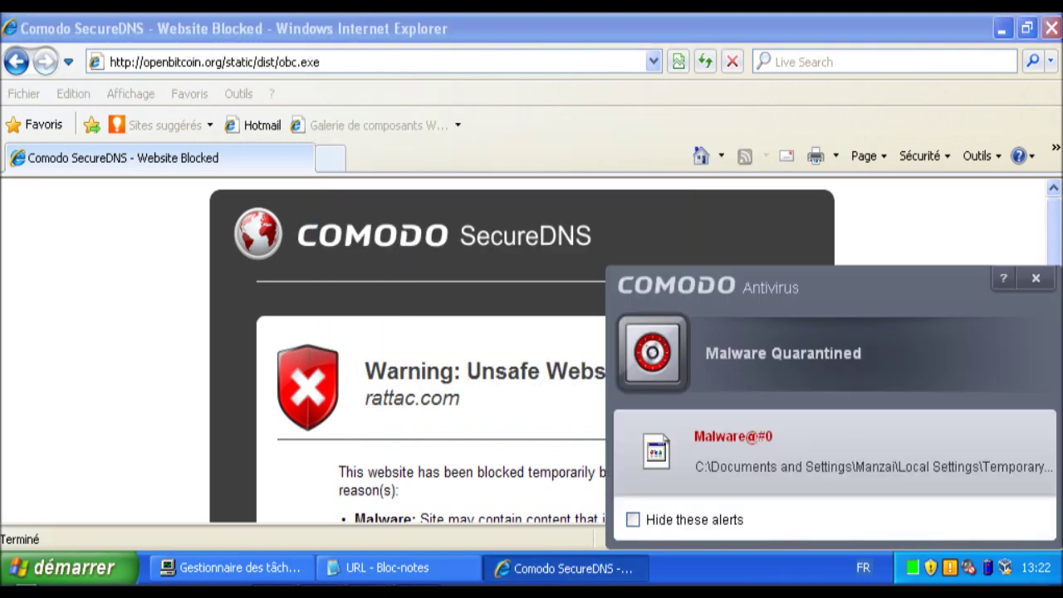
click(1036, 278)
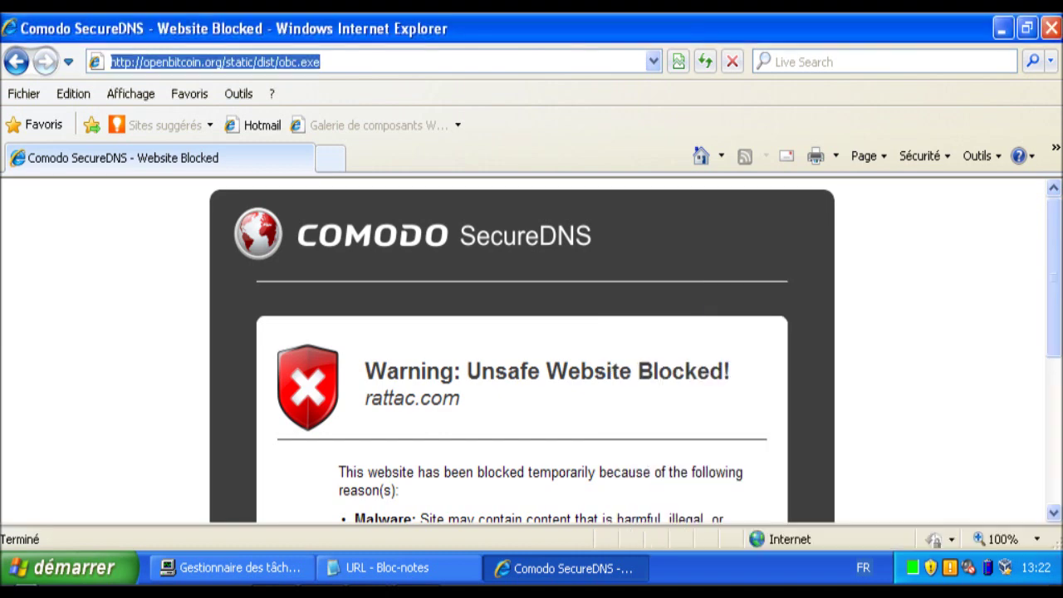
- Mark the ninth address in the Notepad URL list with a leading "v" and the trailing note "(AV)"
click(398, 568)
click(54, 205)
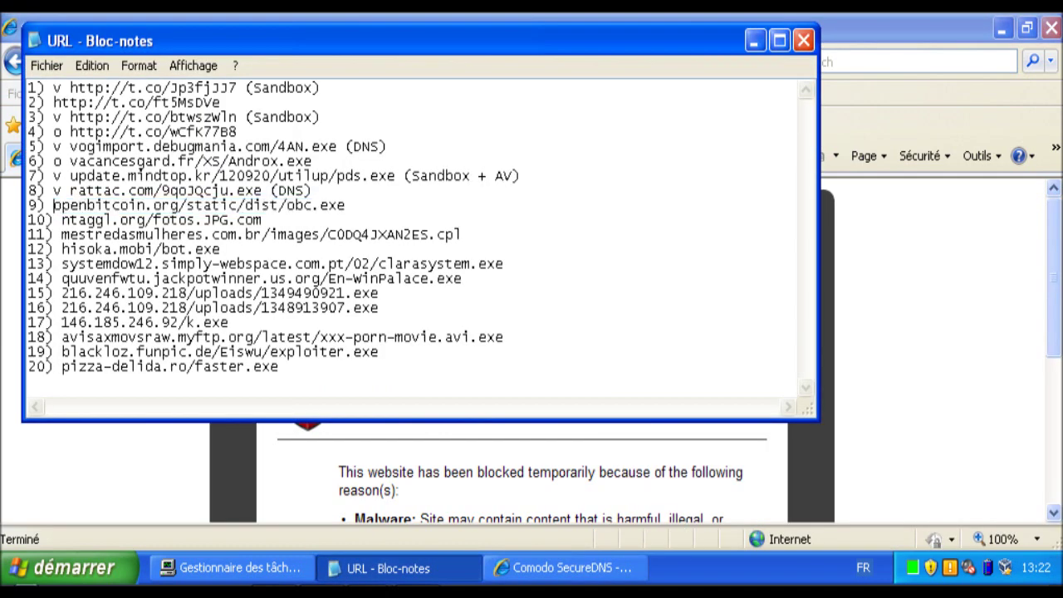
text(v )
text( (D)
key(BackSpace)
text(AV))
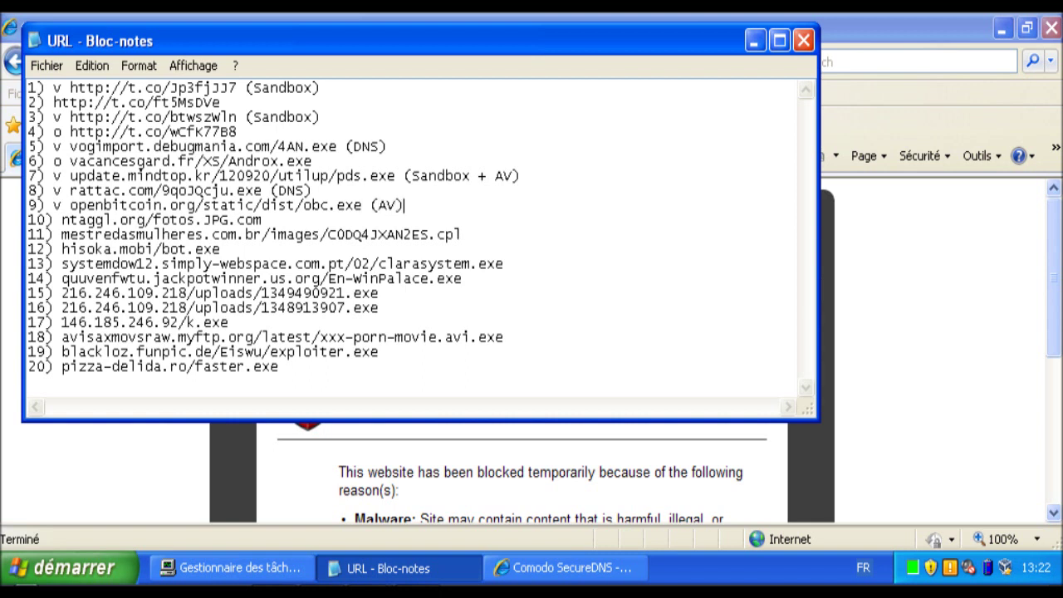
- Copy the tenth address, ntaggl.org/fotos.JPG.com, from the Notepad list, load it in Internet Explorer and run fotos.JPG.com
drag(262, 221, 61, 220)
key(ctrl+c)
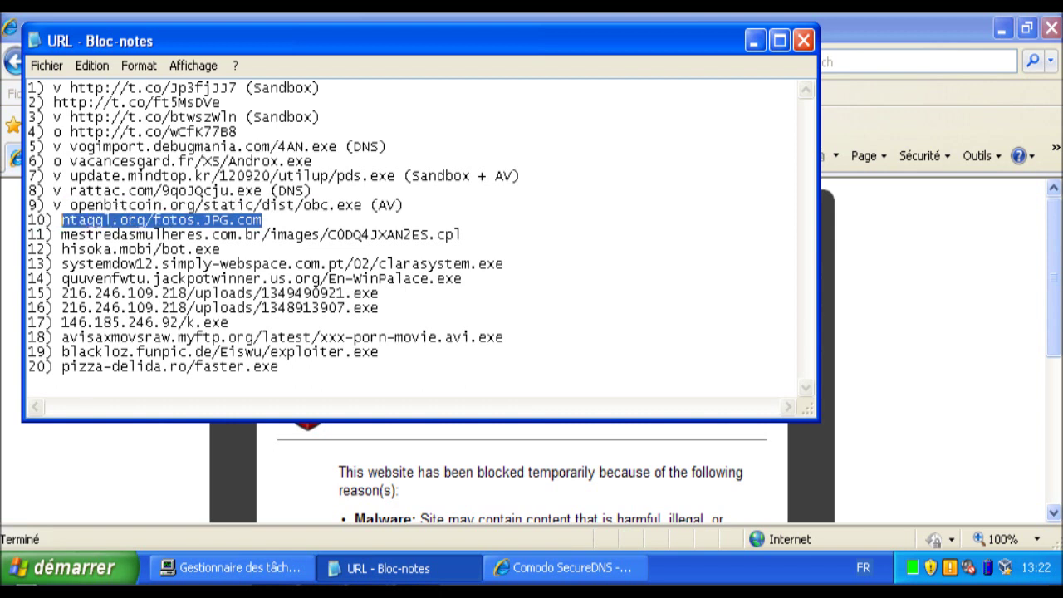
key(alt+Tab)
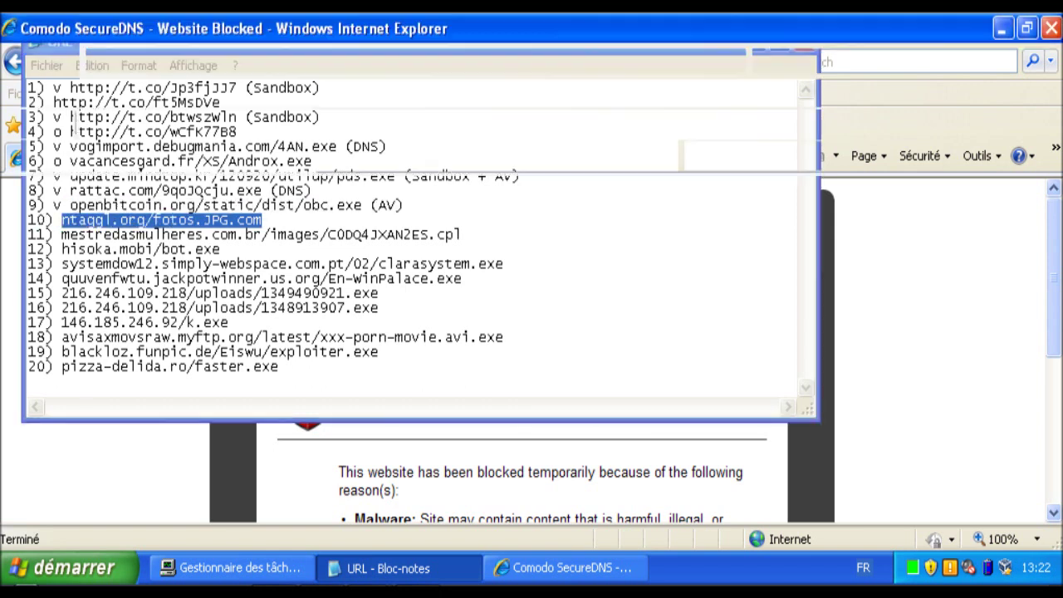
click(112, 62)
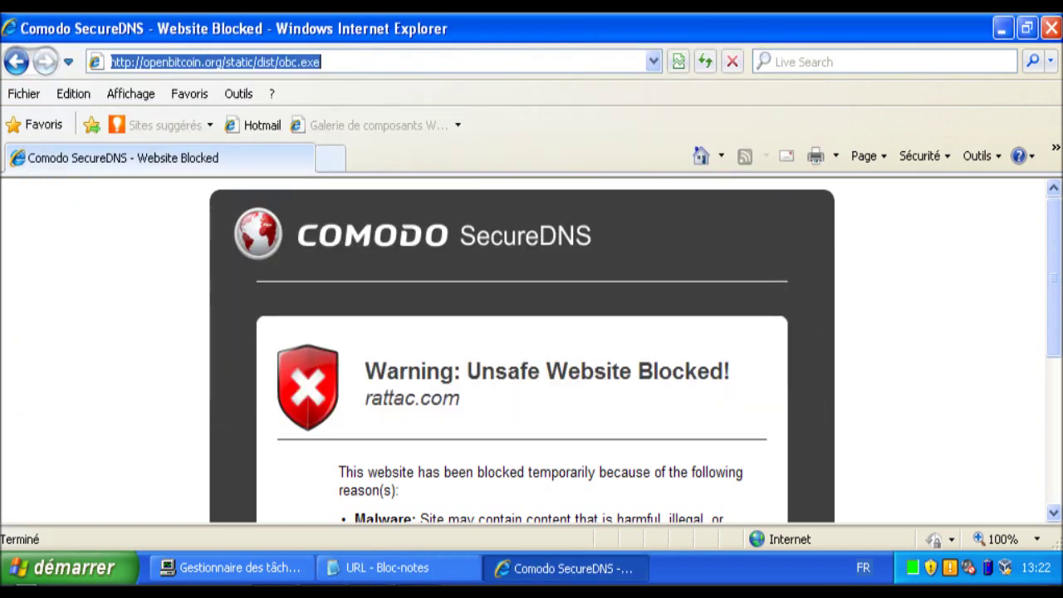
key(ctrl+v)
key(Return)
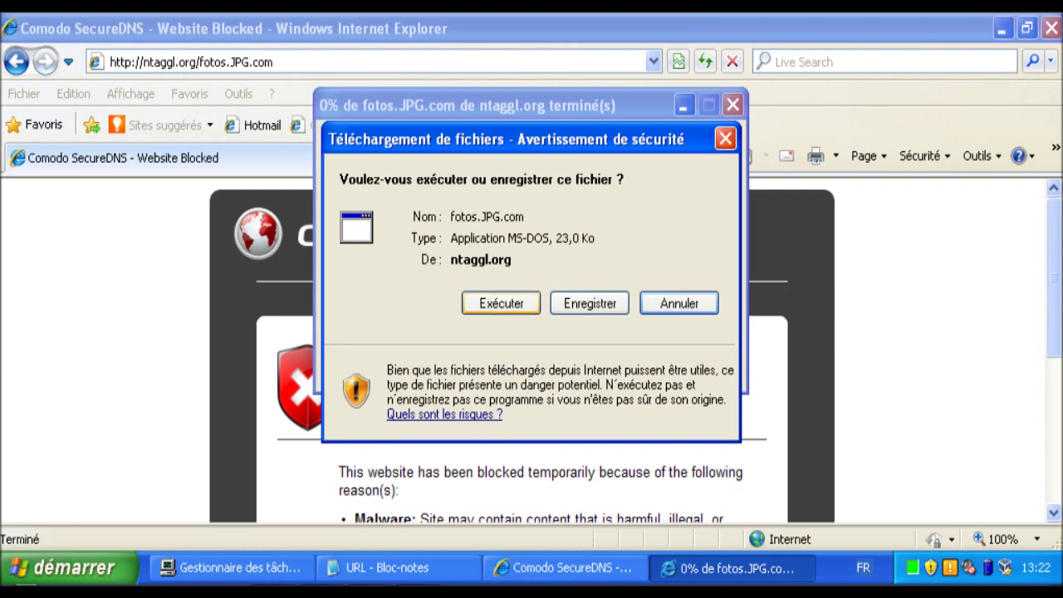
click(501, 303)
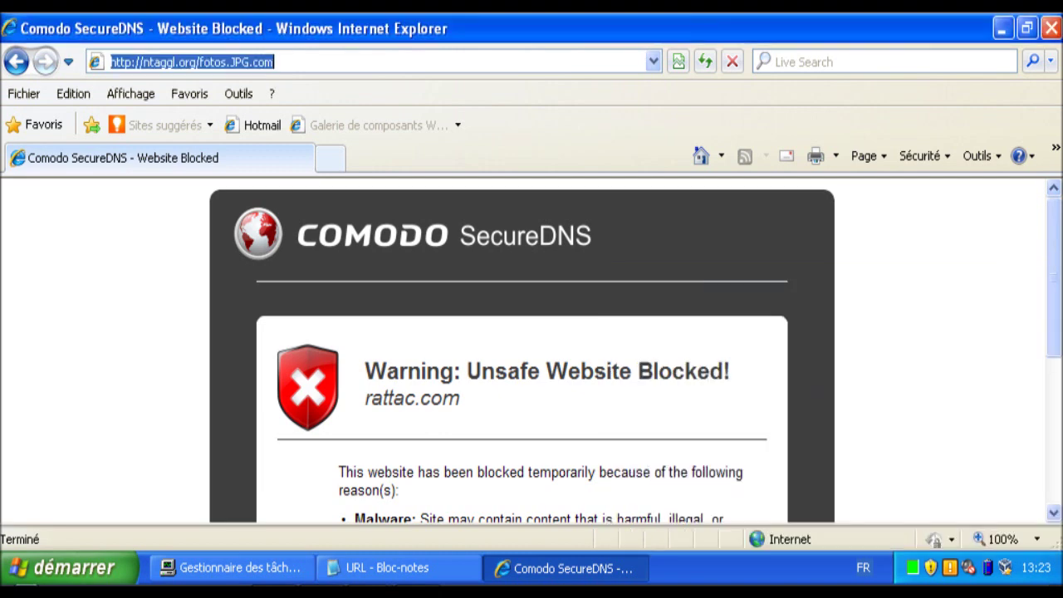
- Mark the tenth address in the Notepad URL list with a leading "v" and the trailing note "(AV)"
click(399, 568)
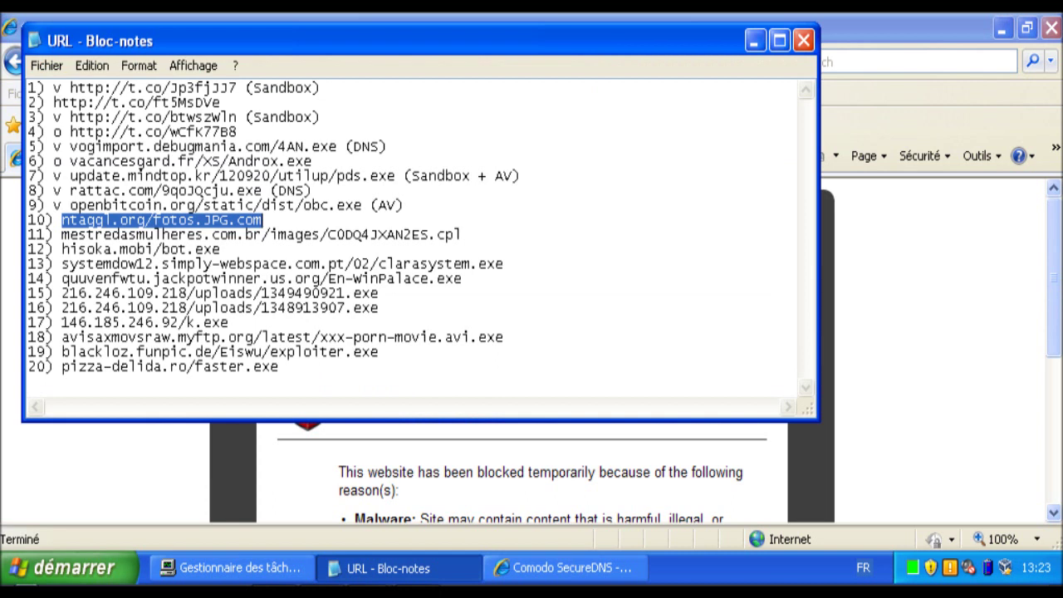
key(Left)
text(v )
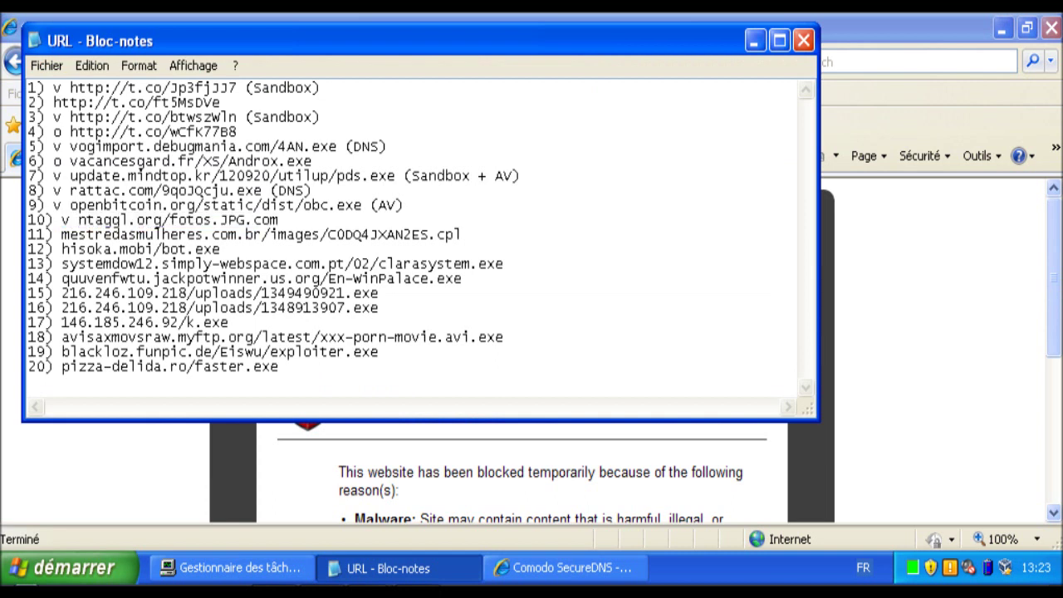
text( (AV))
- Copy the eleventh address, mestredasmulheres.com.br/images/C0DQ4JXAN2ES.cpl, from the Notepad list, load it in Internet Explorer and open the file
drag(462, 235, 62, 235)
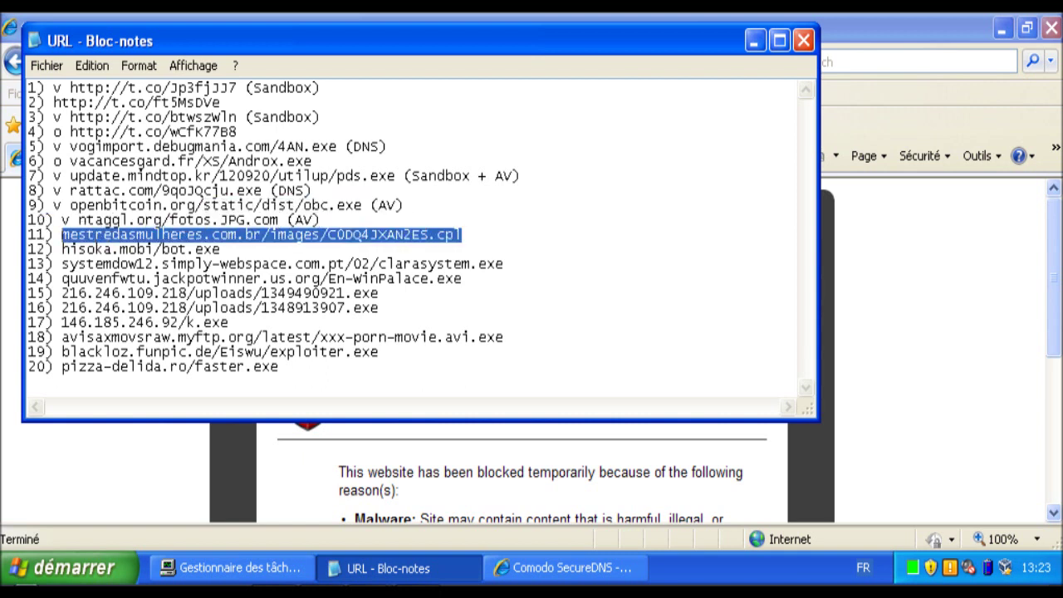
key(alt+Tab)
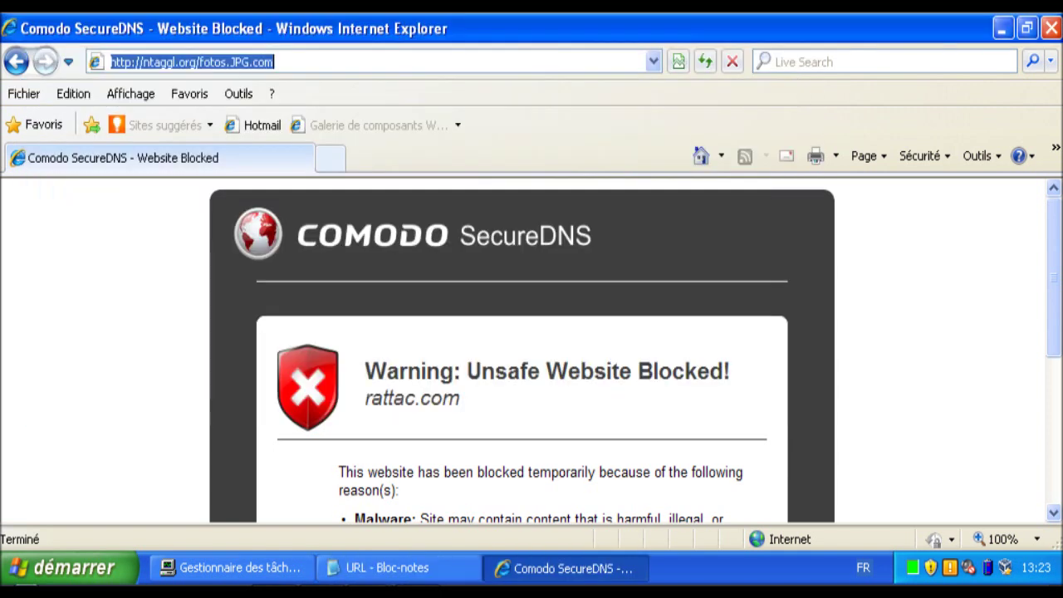
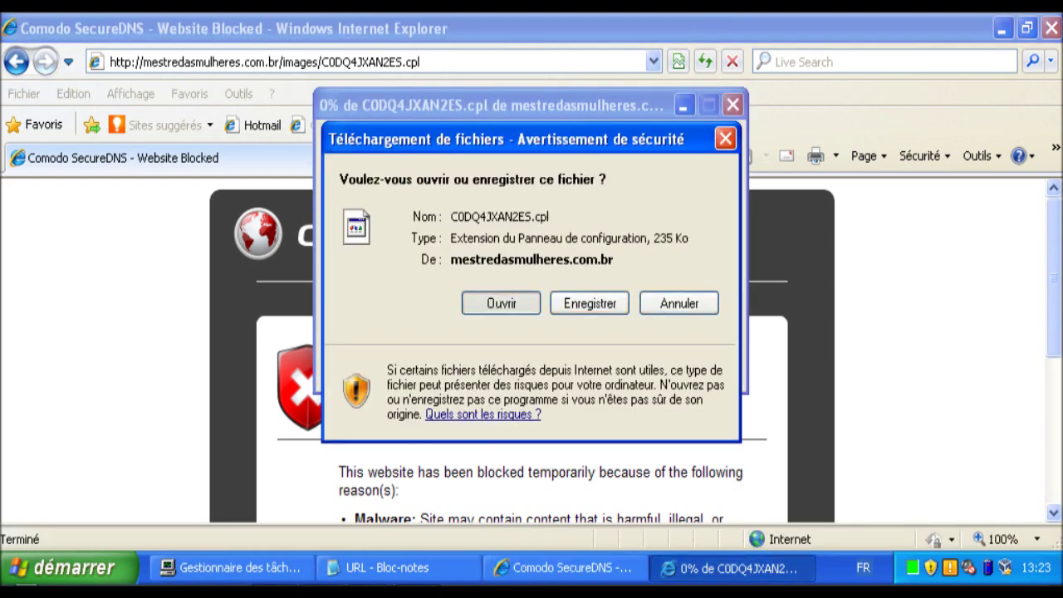
click(501, 303)
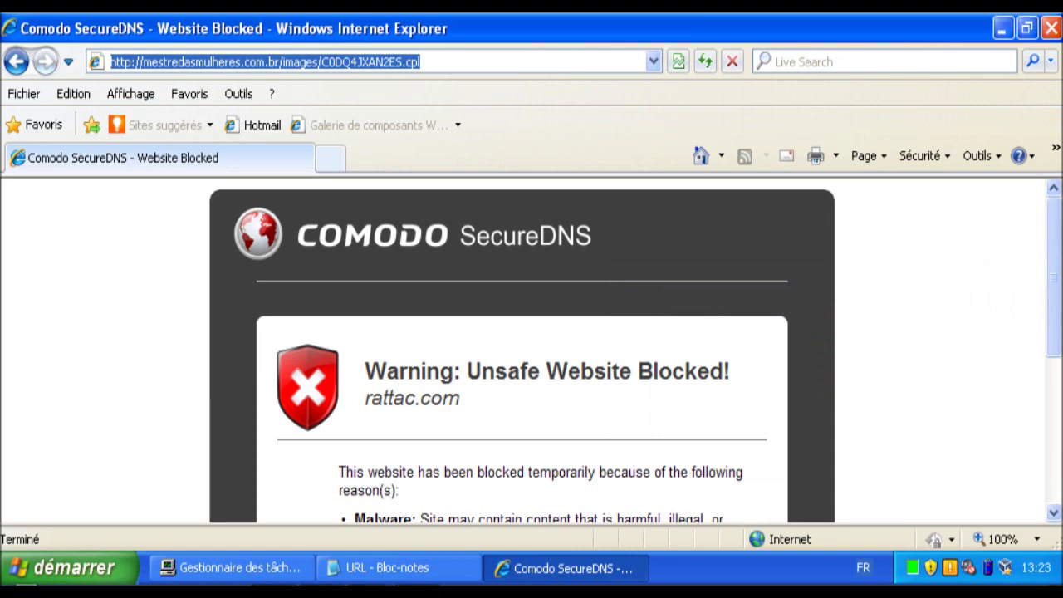
- Mark the eleventh address in the Notepad URL list with a leading "v" and the trailing note "(AV)"
click(387, 568)
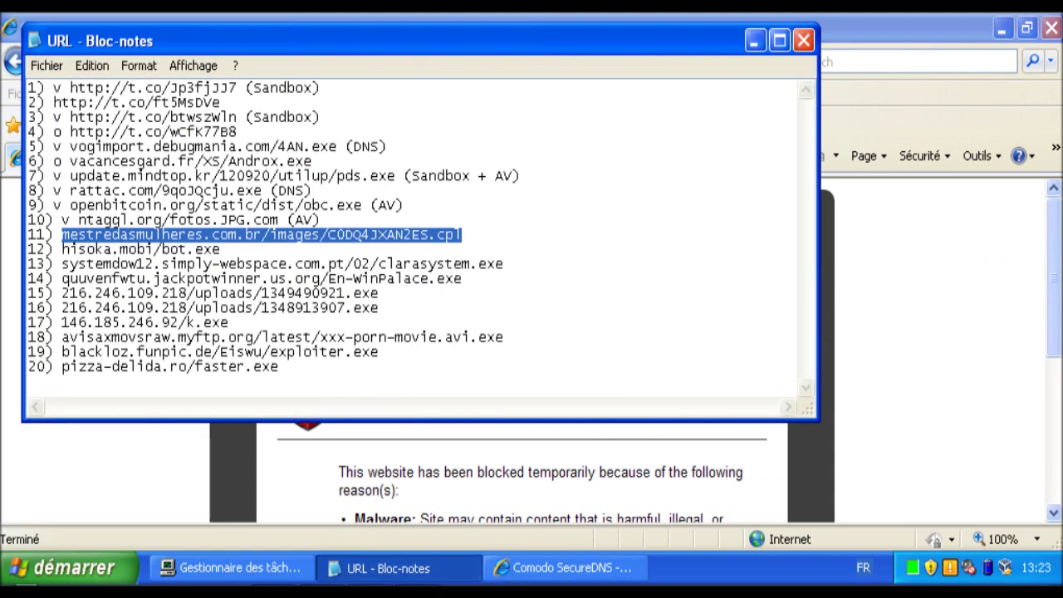
click(63, 234)
text(v )
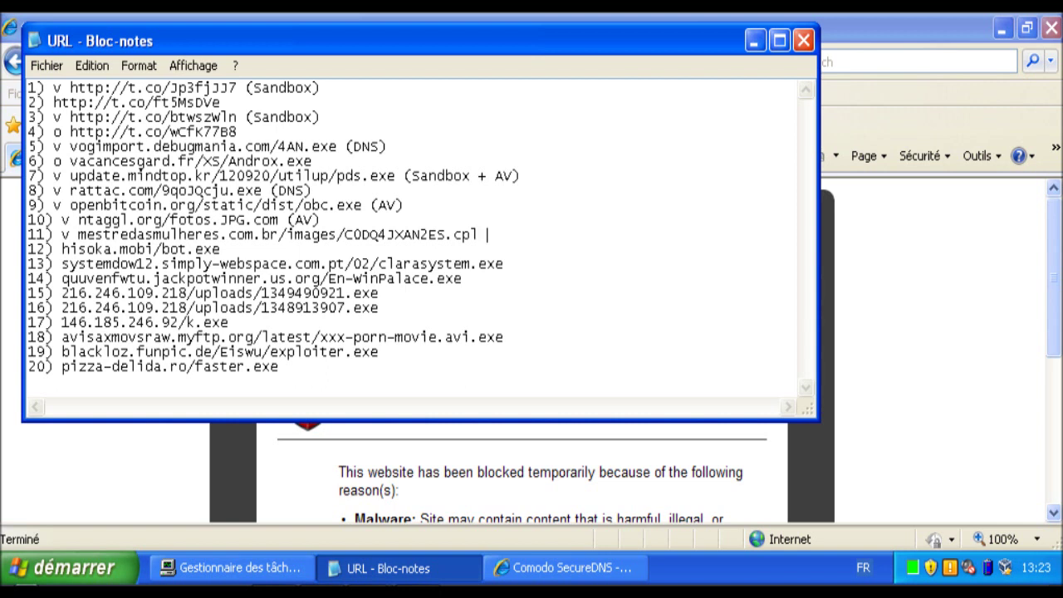
text(A)
- Copy the twelfth address, hisoka.mobi/bot.exe, from the Notepad list, load it in Internet Explorer and run bot.exe
key(shift+Left)
key(shift+Left)
key(shift+Left)
key(shift+Left)
key(shift+Left)
key(shift+Left)
key(shift+Left)
key(shift+Left)
key(shift+Left)
key(shift+Left)
key(shift+Left)
key(shift+Left)
key(shift+Left)
key(shift+Left)
key(shift+Left)
key(shift+Left)
key(shift+Left)
key(shift+Left)
key(shift+Left)
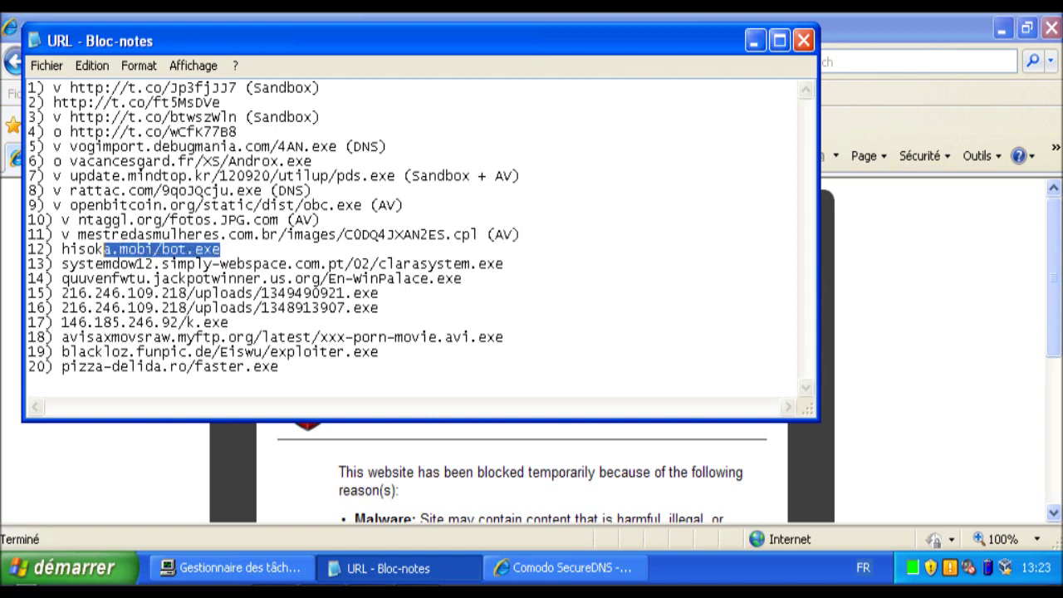
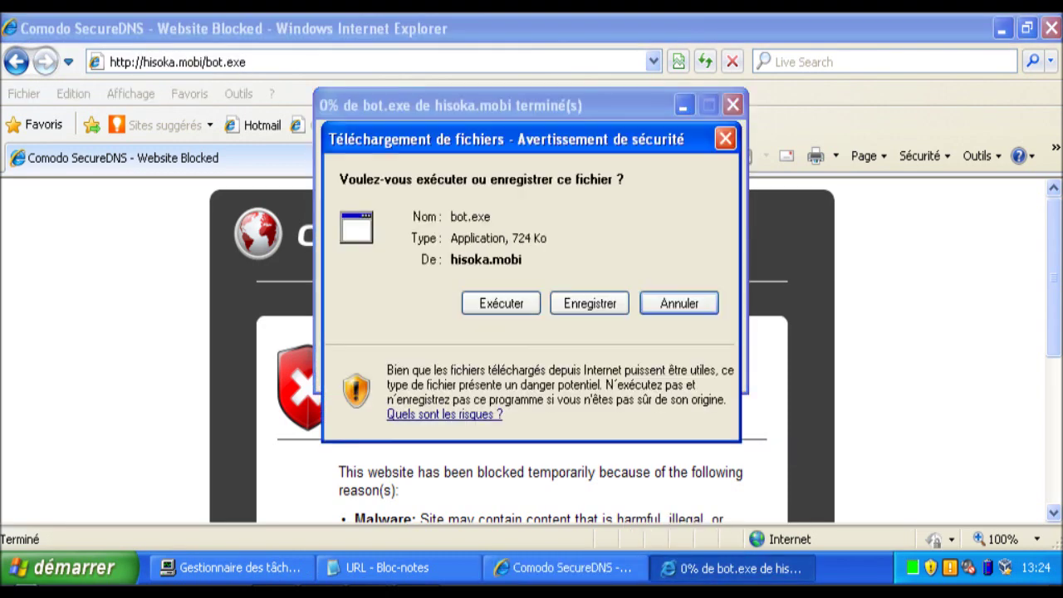
click(501, 303)
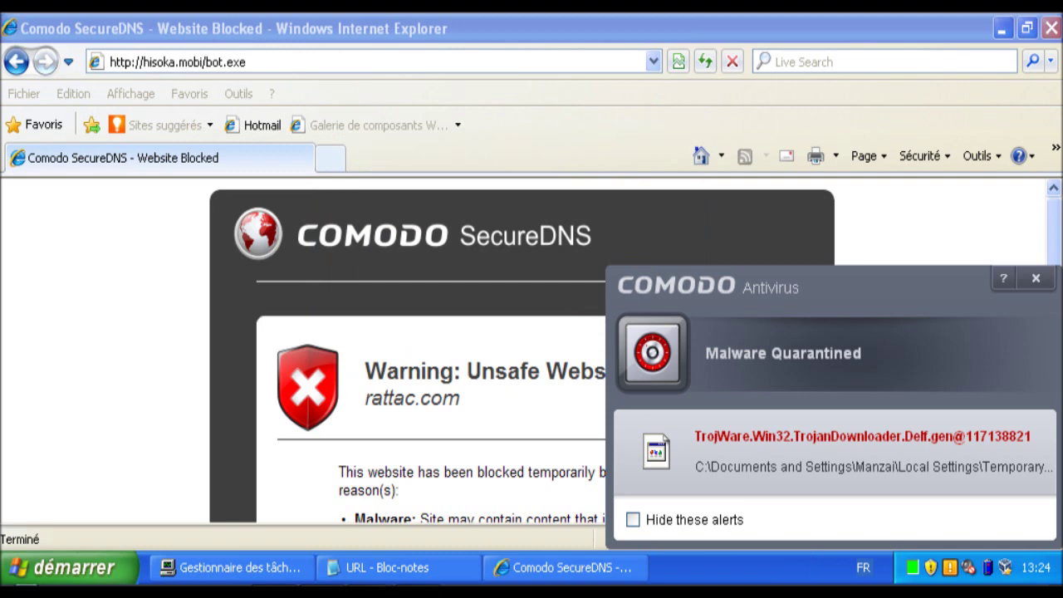
- Mark the twelfth address in the Notepad URL list with a leading "v" and the trailing note "(AV)"
click(388, 567)
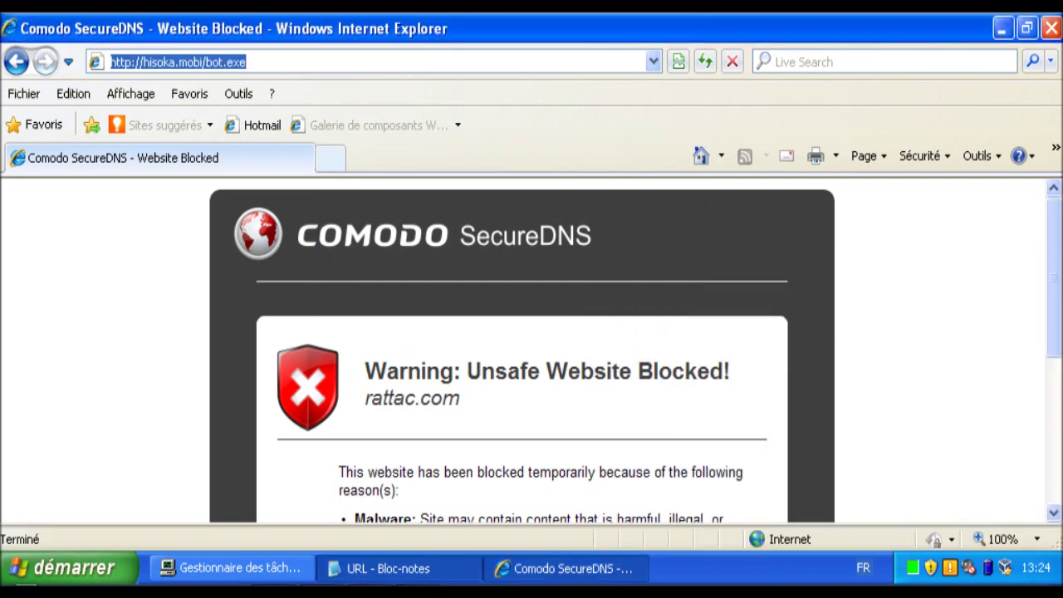
key(Left)
text(v )
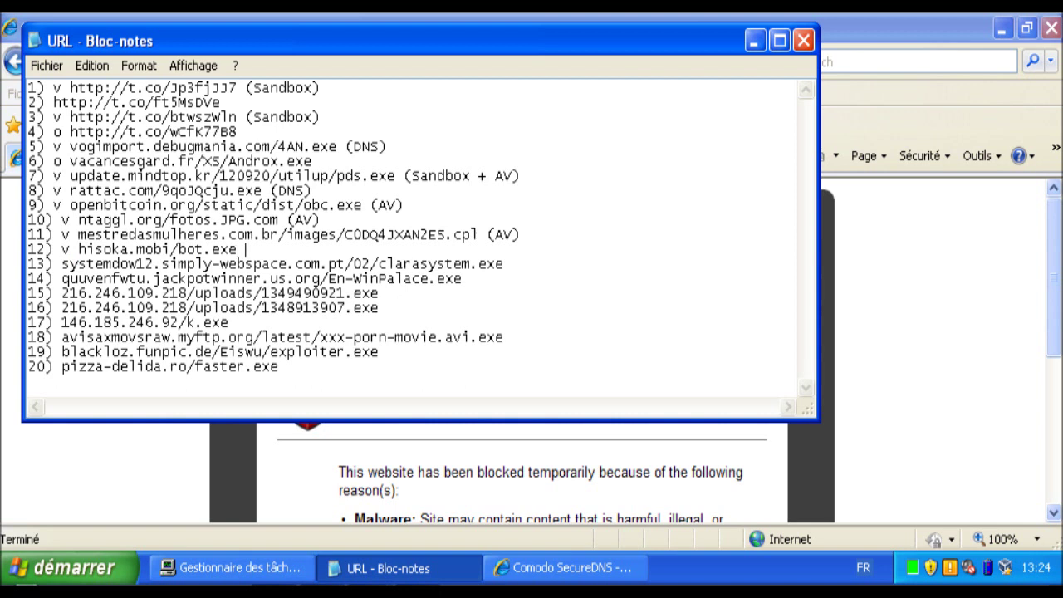
text( (AV))
- Load the thirteenth address, systemdow12.simply-webspace.com.pt/02/clarasystem.exe, in Internet Explorer, run clarasystem.exe and dismiss the COMODO Antivirus alert
drag(504, 264, 62, 264)
key(ctrl+c)
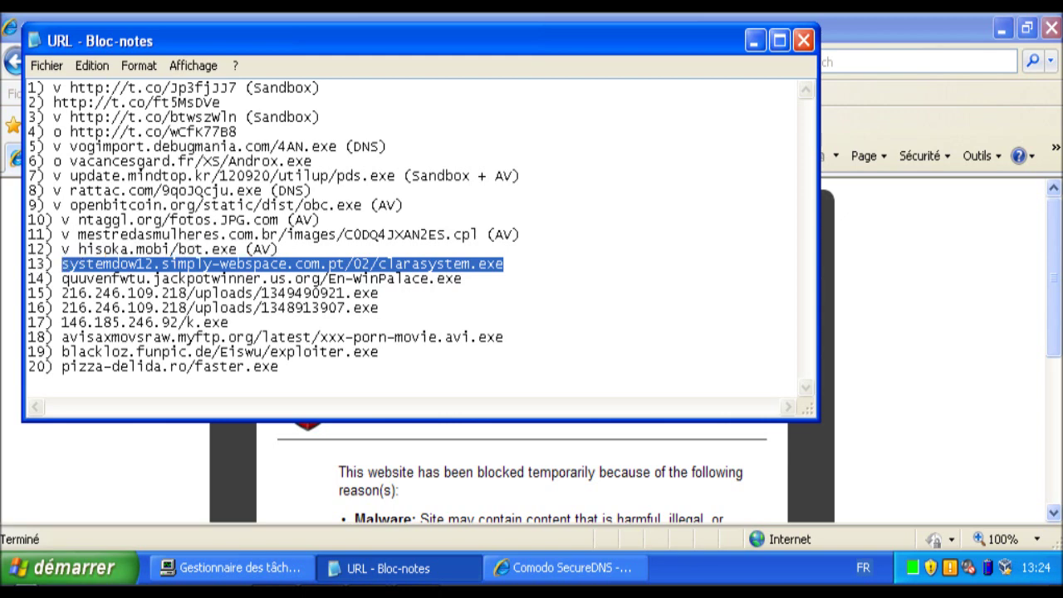
key(alt+Tab)
click(178, 61)
key(ctrl+v)
key(Return)
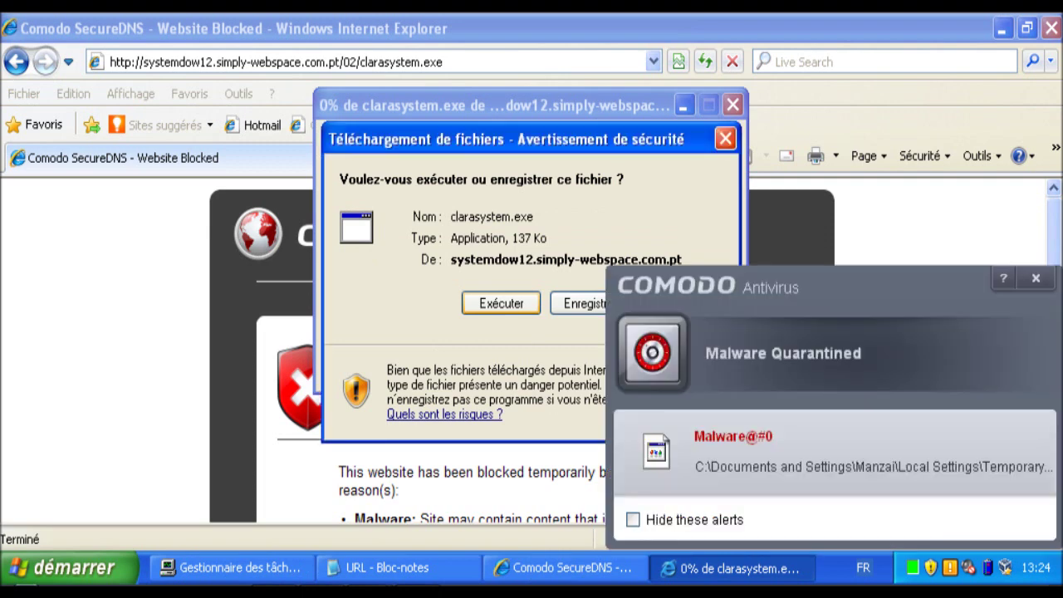
key(Return)
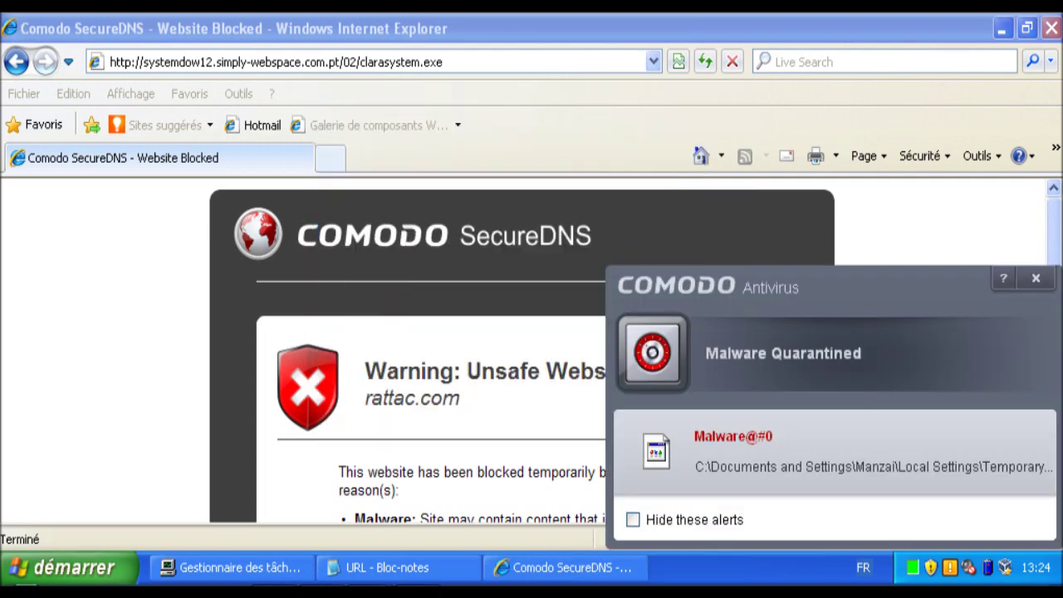
click(1035, 278)
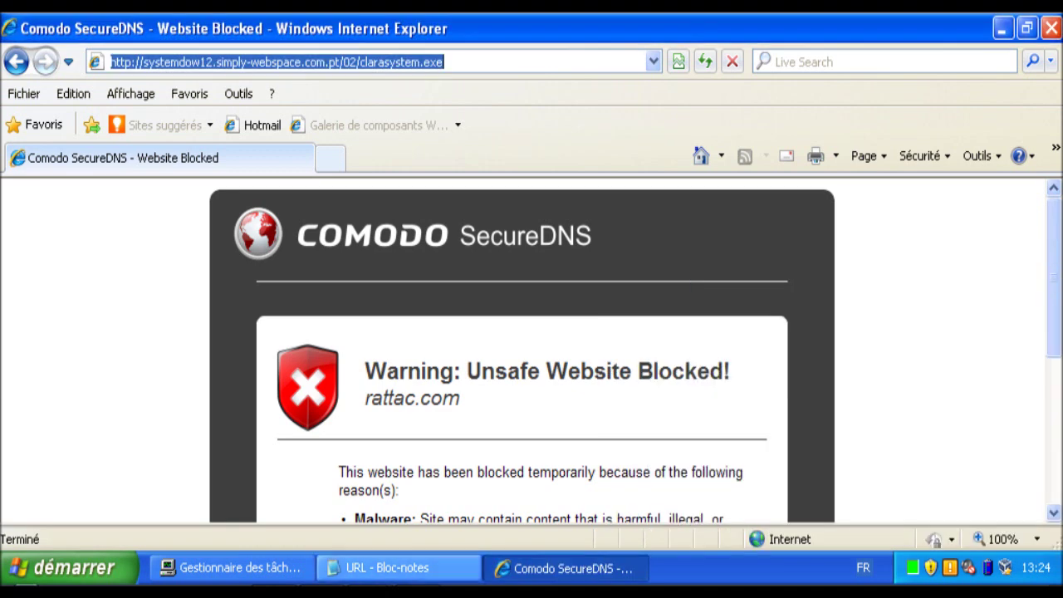
- Mark the thirteenth address in the Notepad URL list with a leading "v" and the trailing note "(AV)"
key(alt+Tab)
click(63, 263)
text(v)
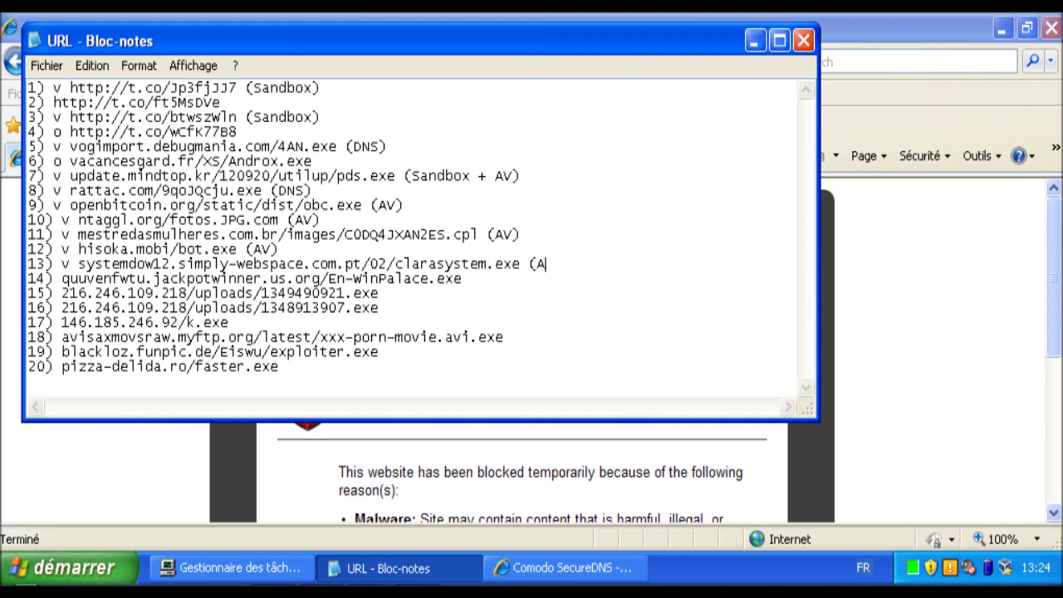
- Copy the fourteenth address, quuvenfwtu.jackpotwinner.us.org/En-WinPalace.exe, from the Notepad list, load it in Internet Explorer and run En-WinPalace.exe
drag(462, 278, 61, 278)
key(ctrl+c)
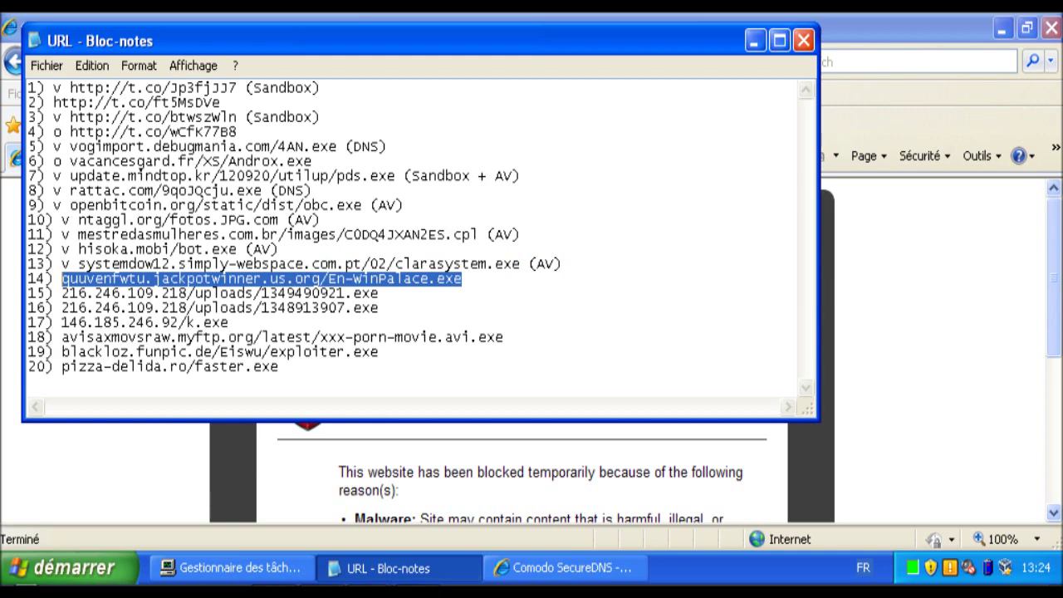
click(754, 40)
click(382, 61)
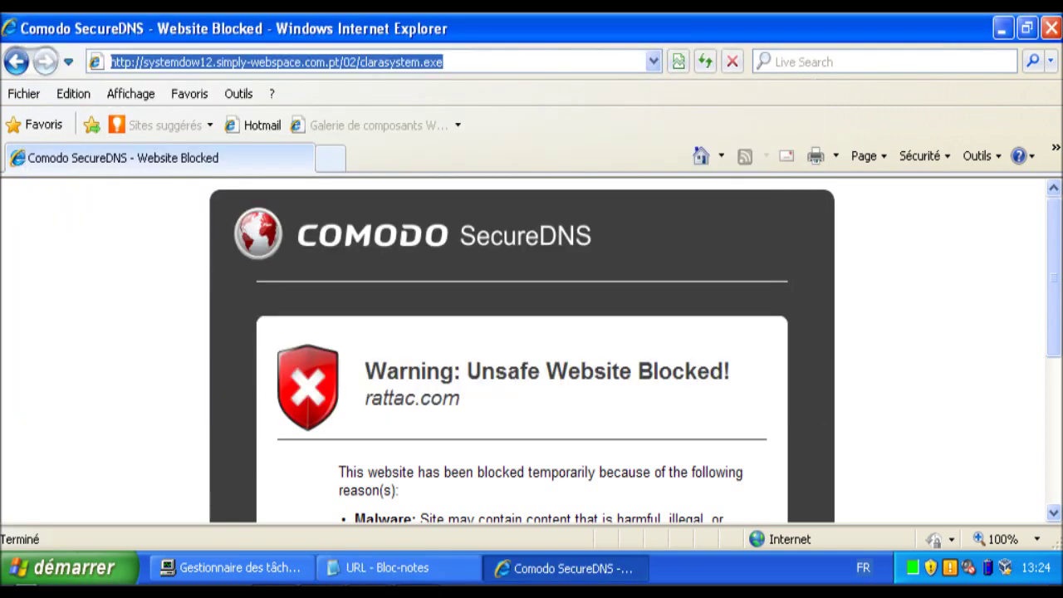
key(ctrl+v)
key(Return)
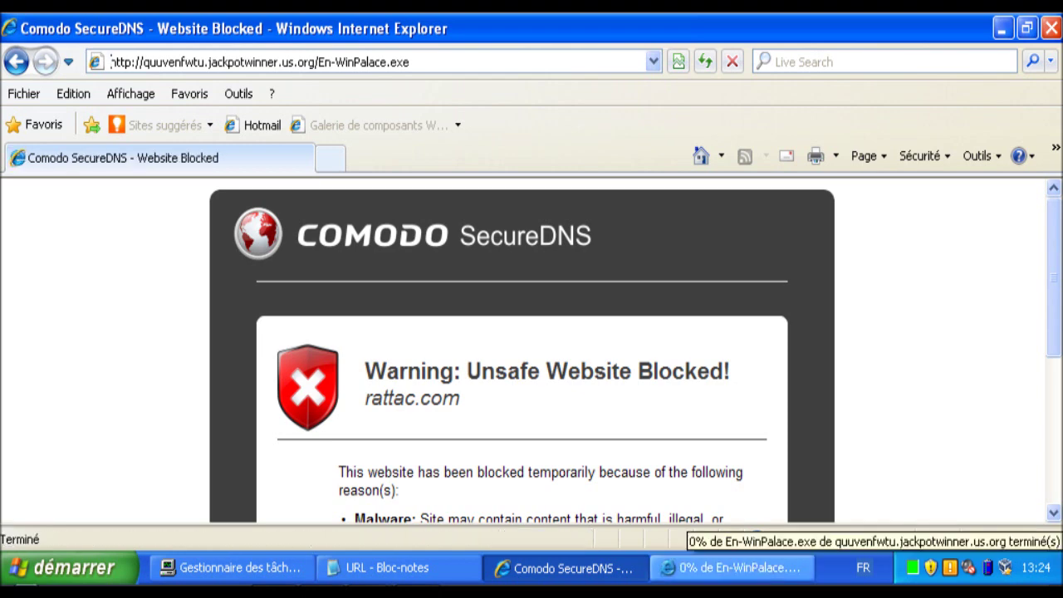
click(732, 568)
click(501, 302)
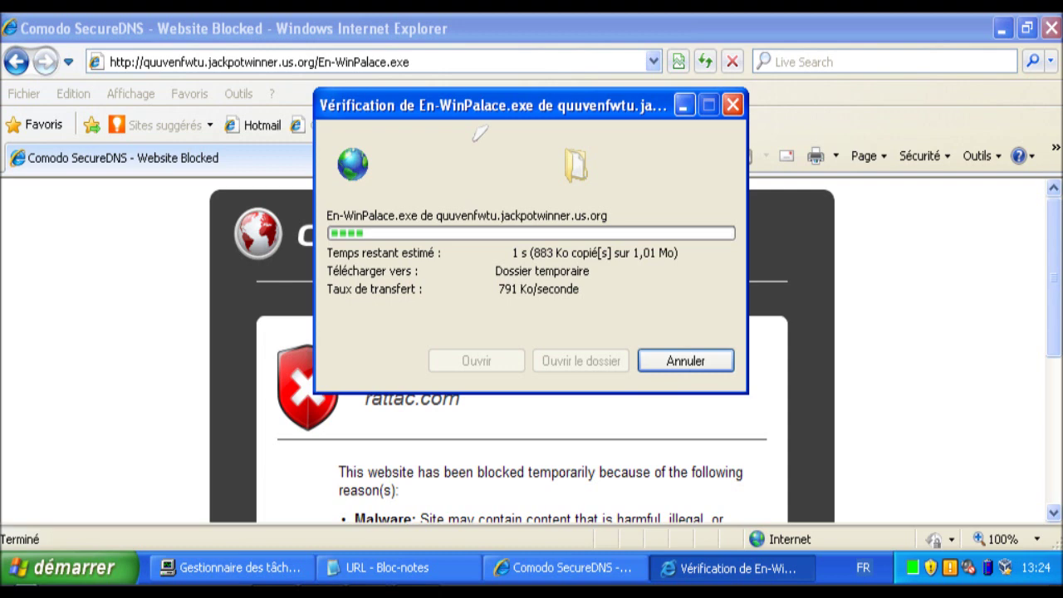
- Dismiss the COMODO Antivirus alert and mark the fourteenth address in the Notepad URL list with a leading "v" and the trailing note "(AV)"
click(453, 568)
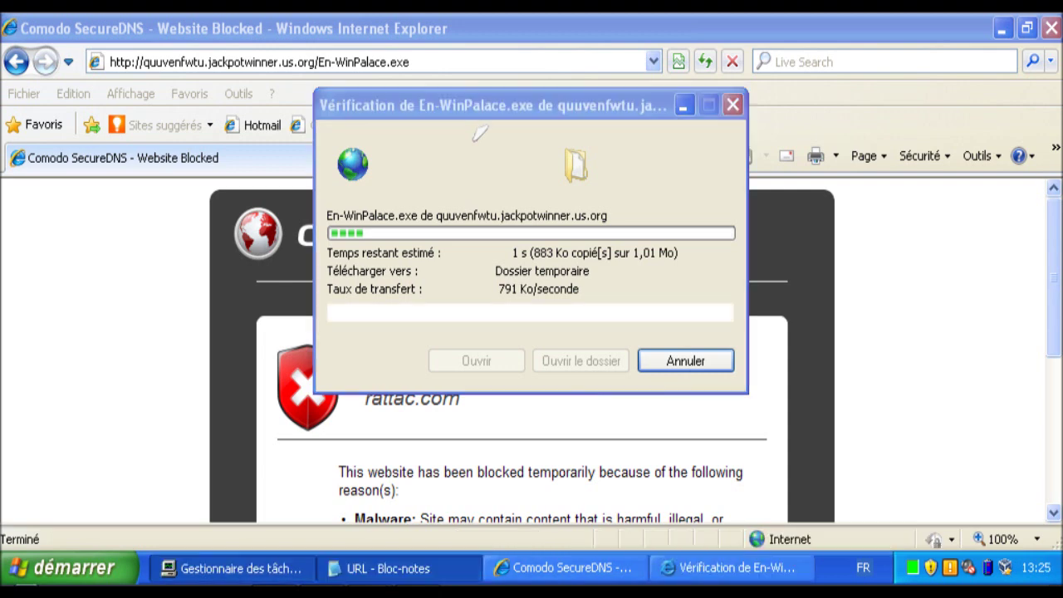
drag(379, 293, 61, 293)
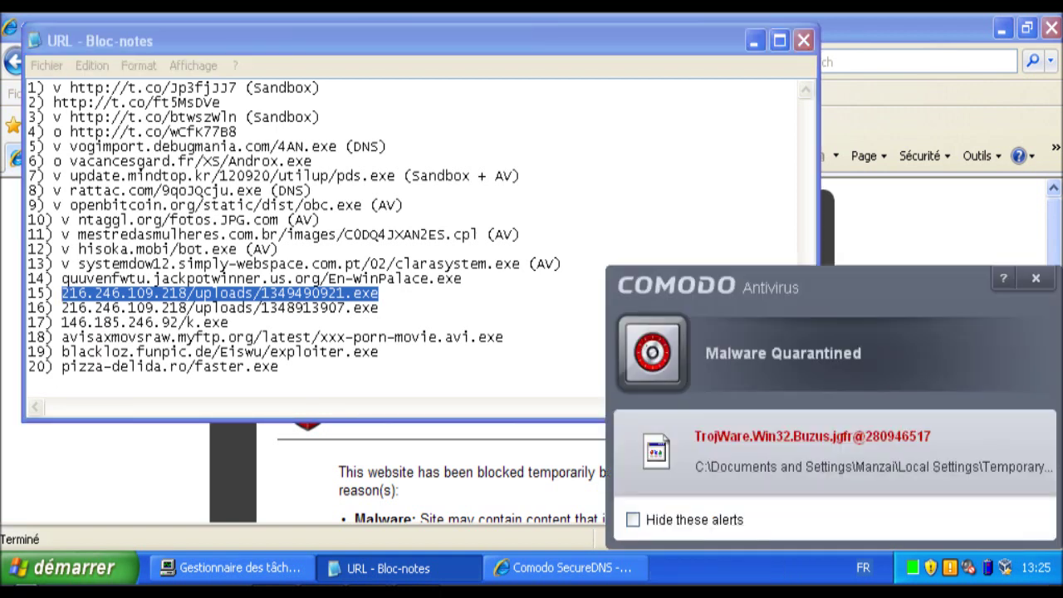
click(1035, 278)
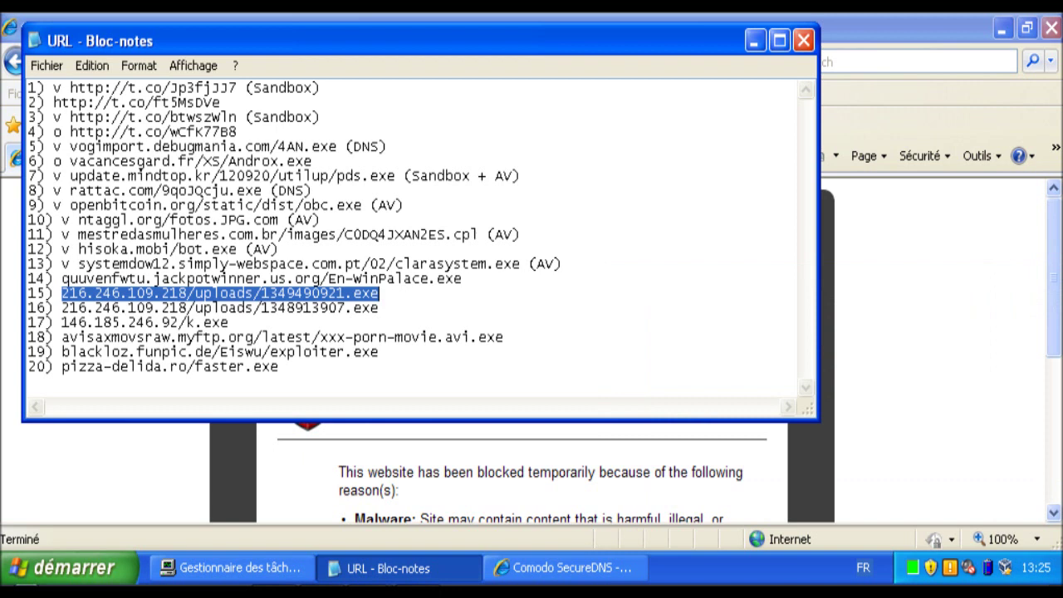
key(Up)
text(v)
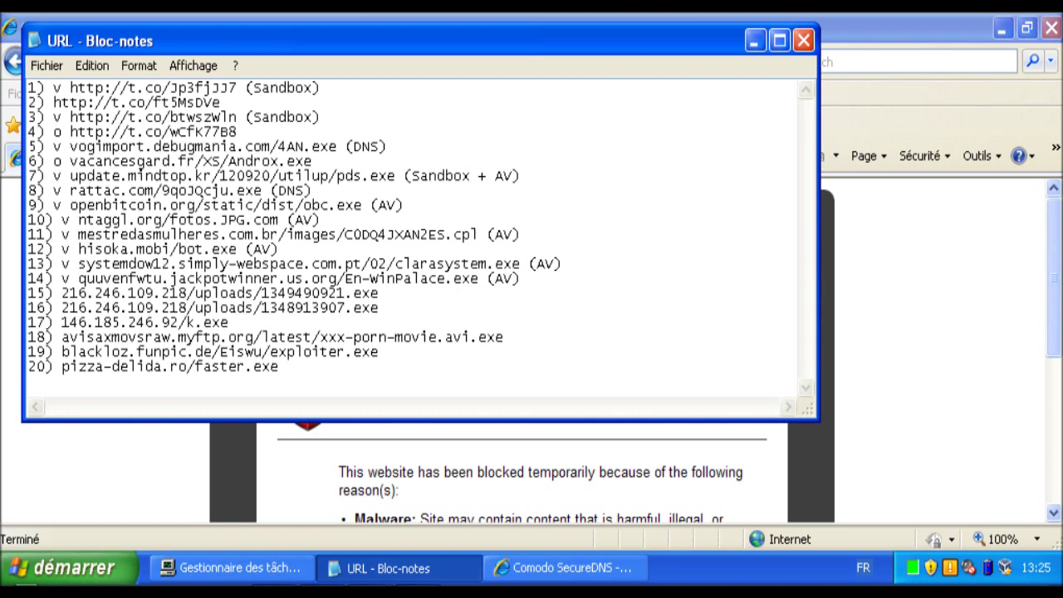
key(alt+Tab)
key(alt+d)
key(ctrl+v)
key(Return)
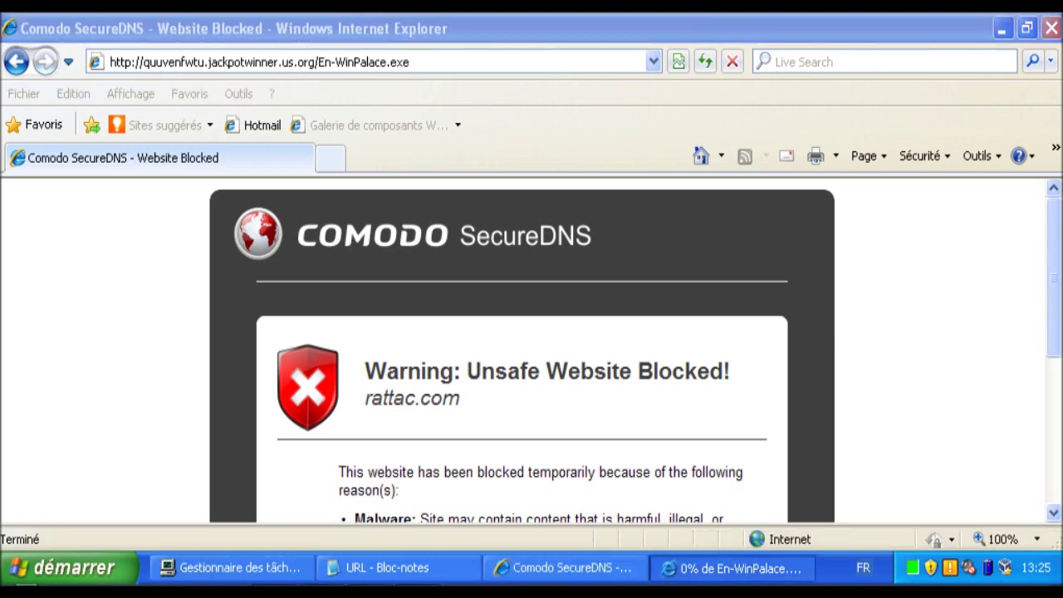
click(679, 303)
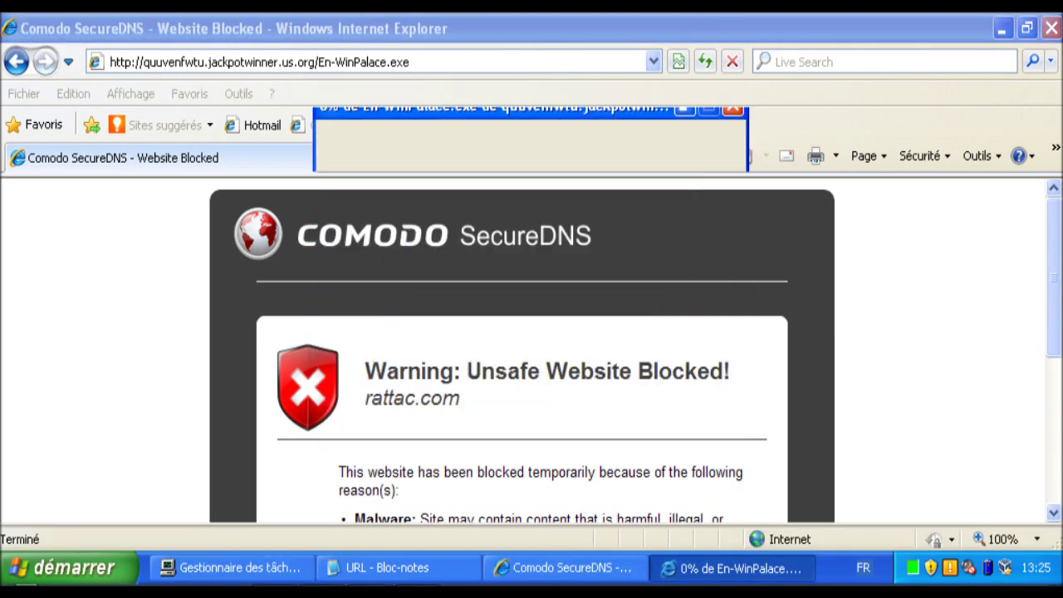
- Copy the fifteenth address, 216.246.109.218/uploads/1349490921.exe, from the Notepad list and load it in Internet Explorer
click(399, 569)
drag(379, 293, 62, 293)
key(ctrl+c)
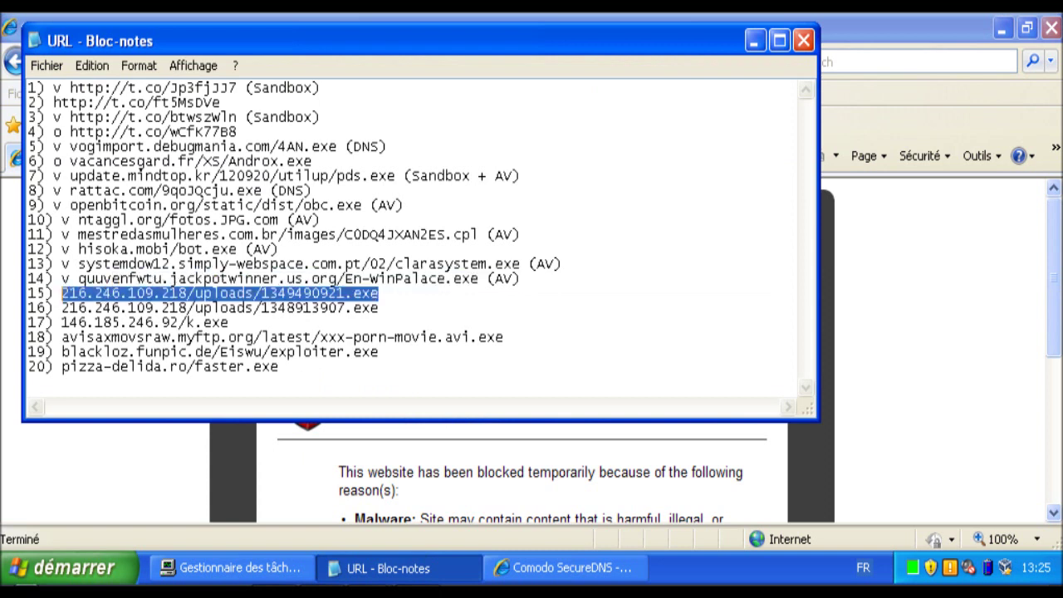
key(alt+Tab)
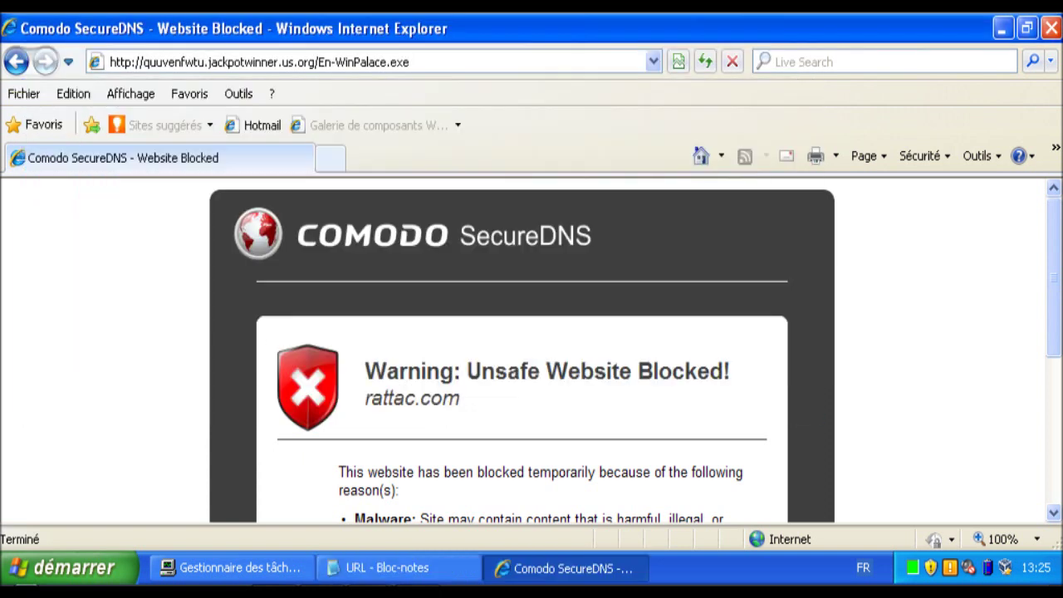
key(alt+d)
key(ctrl+v)
key(Return)
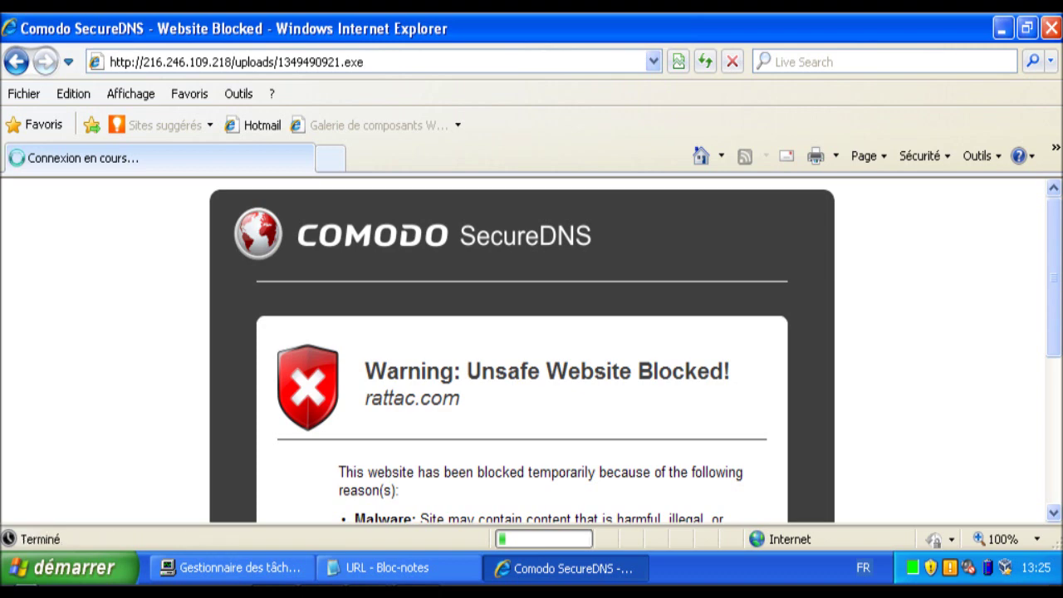
- Copy the sixteenth address, 216.246.109.218/uploads/1348913907.exe, from the Notepad list and load it in a new Internet Explorer tab
click(399, 568)
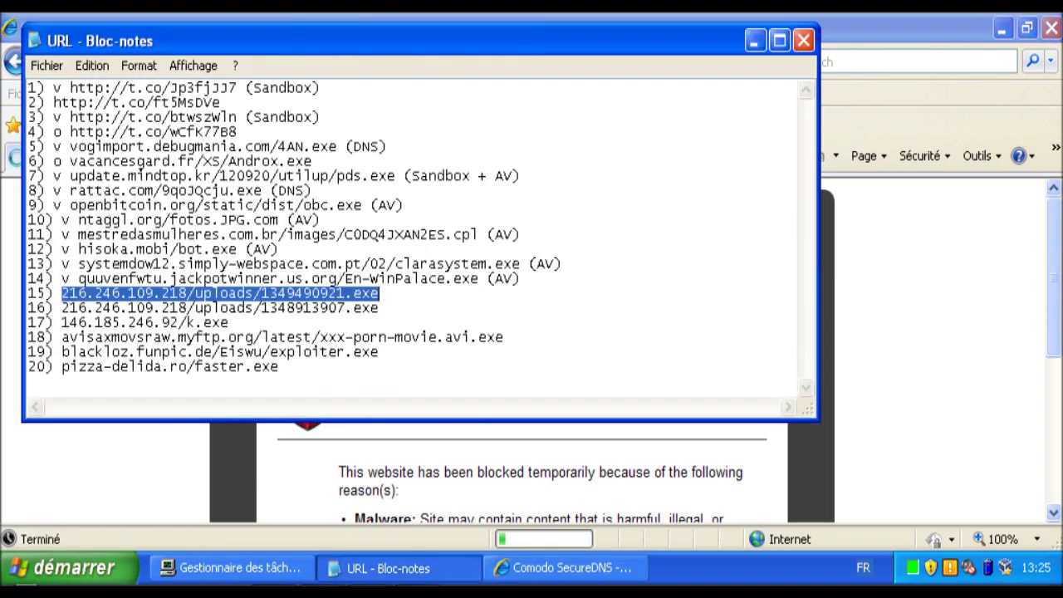
drag(379, 308, 62, 308)
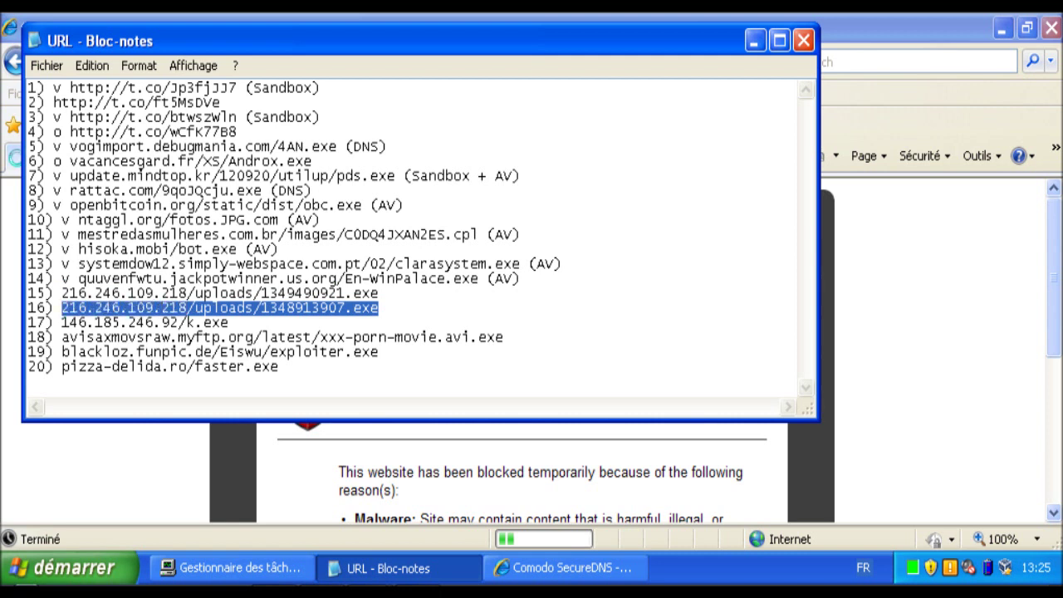
key(alt+Tab)
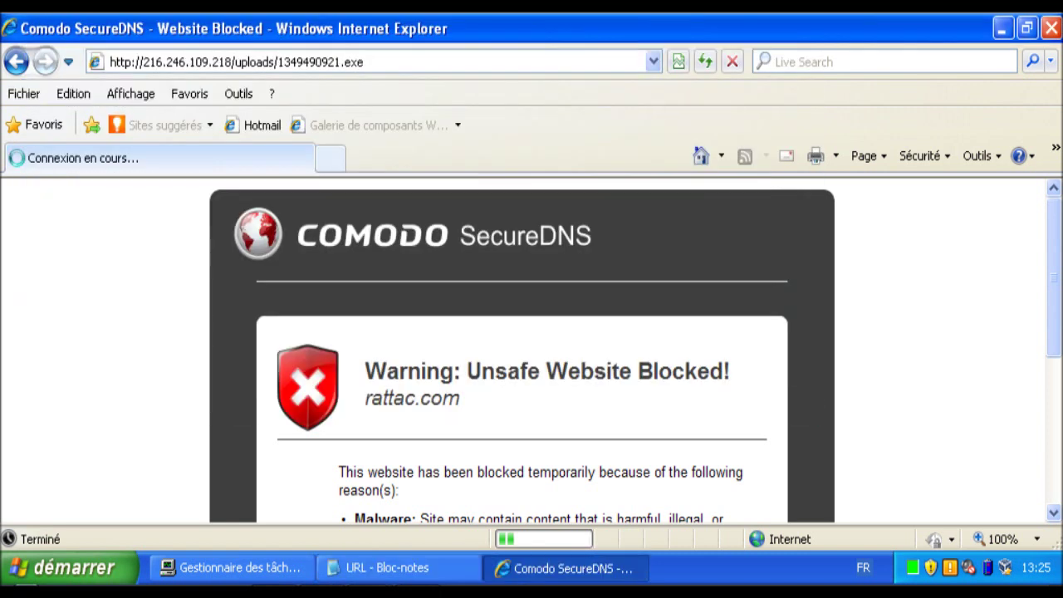
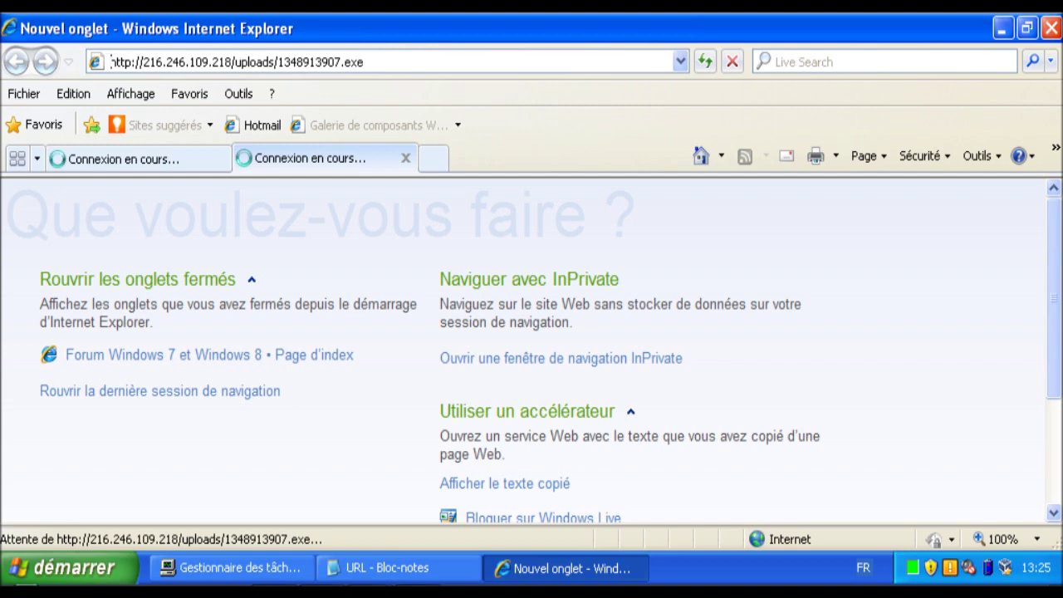
- Copy the seventeenth address, 146.185.246.92/k.exe, from the Notepad list and load it in Internet Explorer
click(398, 567)
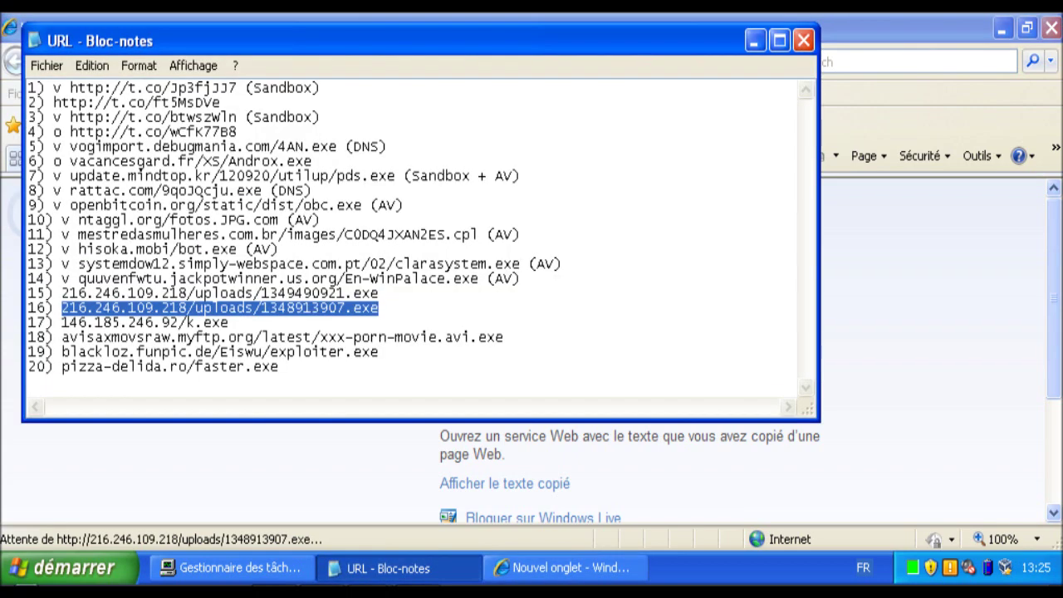
click(229, 322)
key(shift+Left)
key(shift+Left)
key(shift+Left)
key(shift+Left)
key(shift+Left)
key(shift+Left)
key(shift+Left)
key(shift+Left)
key(shift+Left)
key(shift+Left)
key(shift+Left)
key(shift+Left)
key(shift+Left)
key(shift+Left)
key(shift+Left)
key(shift+Left)
key(shift+Left)
key(shift+Left)
key(shift+Left)
key(shift+Left)
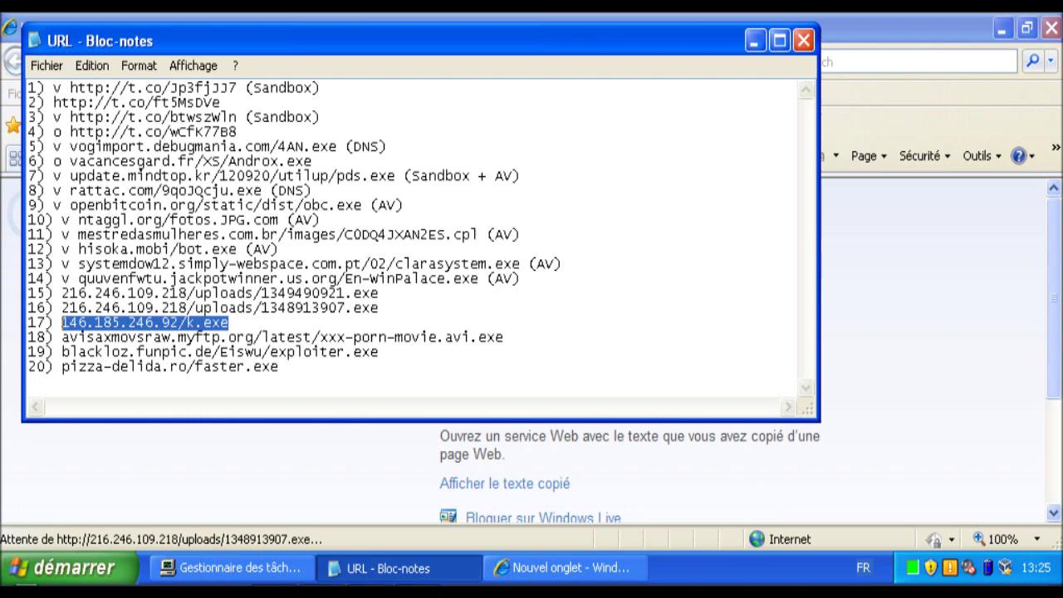
key(alt+Tab)
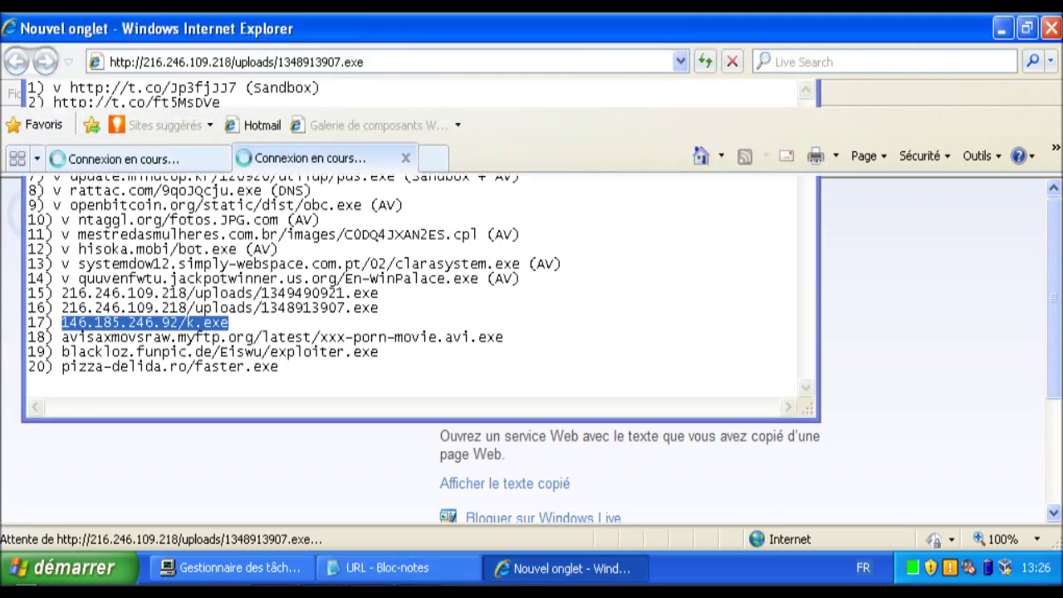
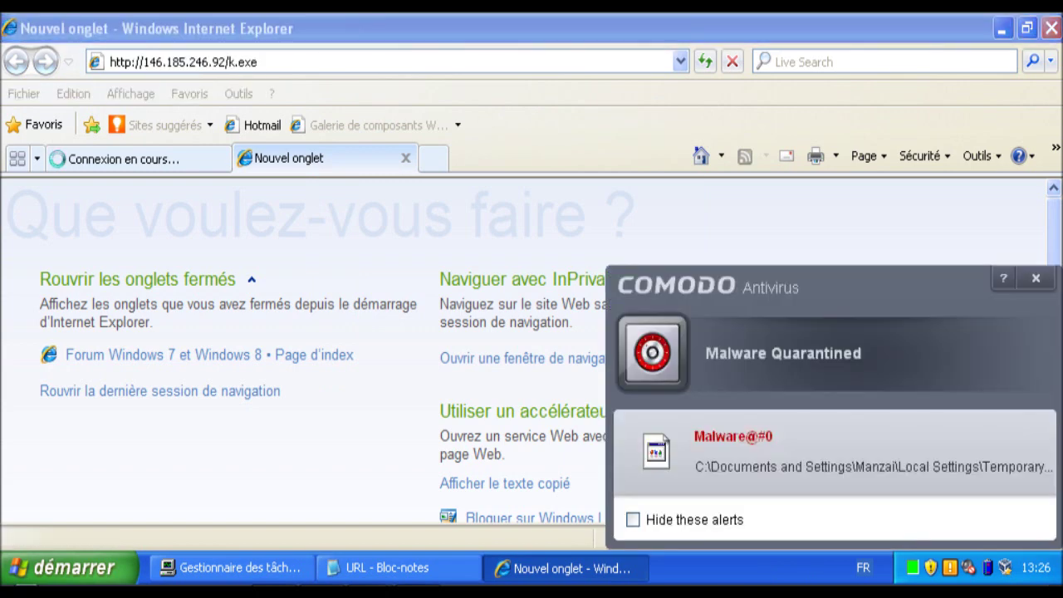
- Dismiss the COMODO Antivirus alert, then in the Notepad list mark addresses 15 and 16 with "o" and 17 with "v" and "(AV)"
click(1035, 278)
click(398, 568)
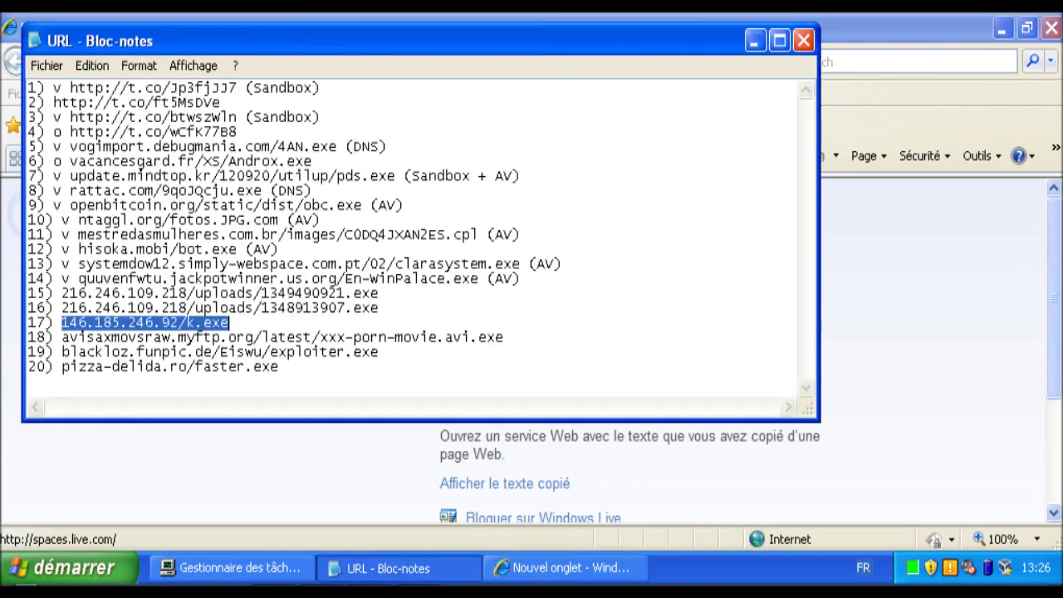
click(61, 293)
text(o)
click(62, 307)
text(o )
text(v )
text( (AV))
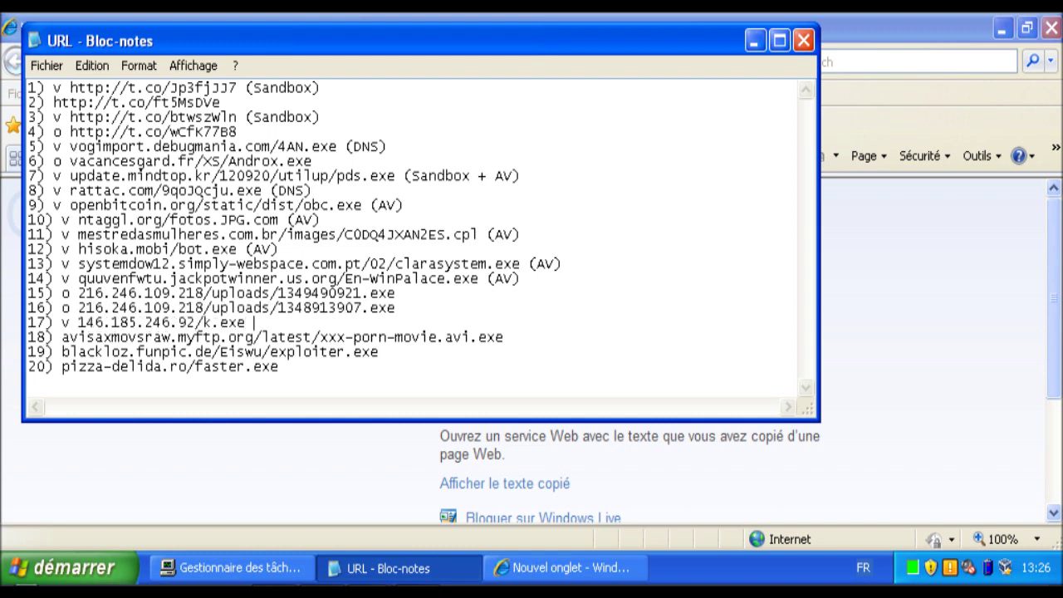
- Load the eighteenth address, avisaxmovsraw.myftp.org/latest/xxx-porn-movie.avi.exe, in Internet Explorer and mark it with a leading "o" in the Notepad list
drag(503, 337, 62, 338)
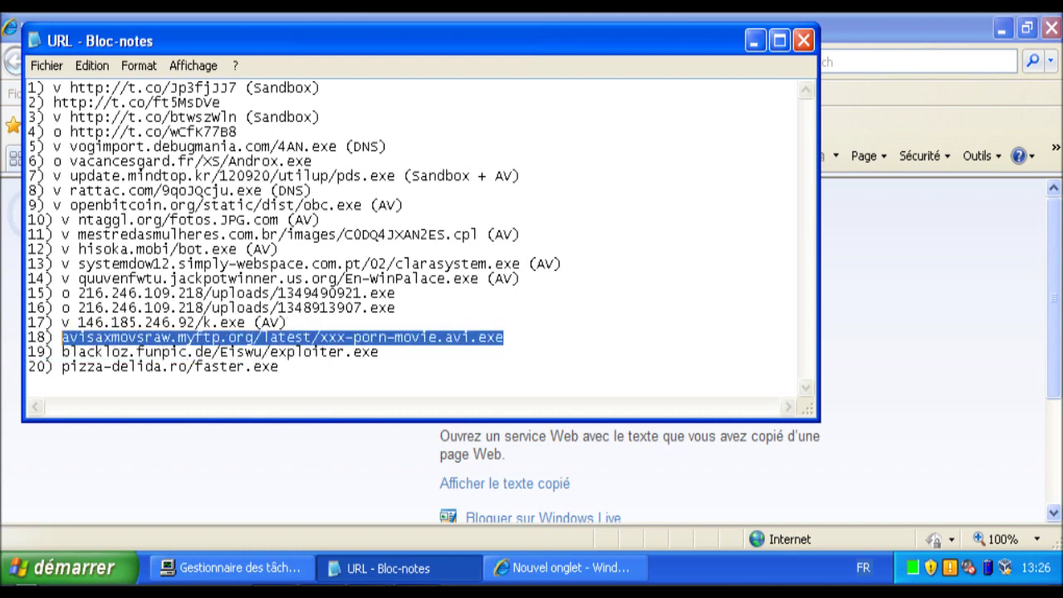
key(alt+Tab)
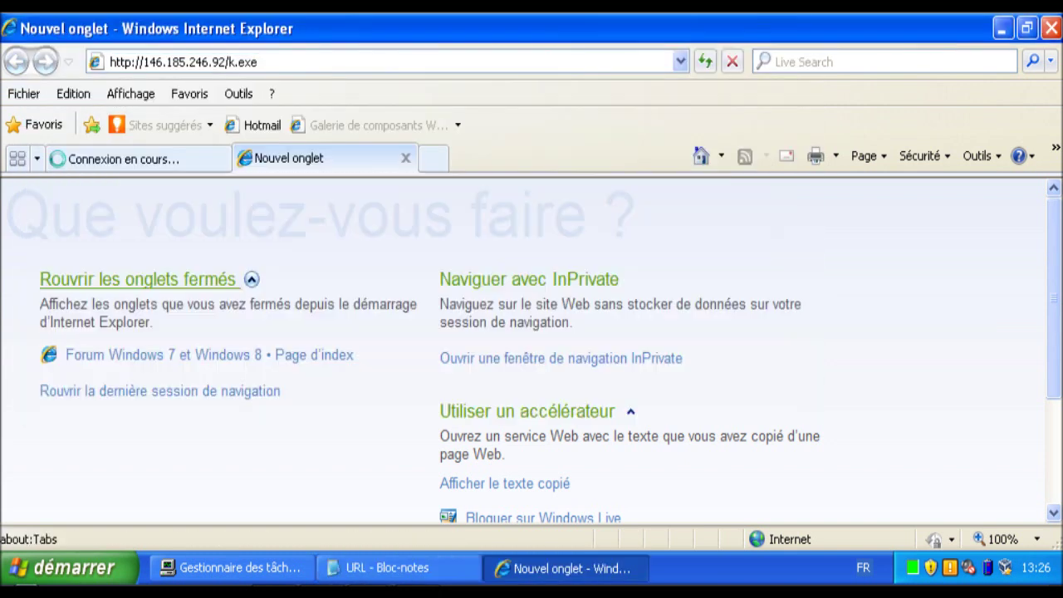
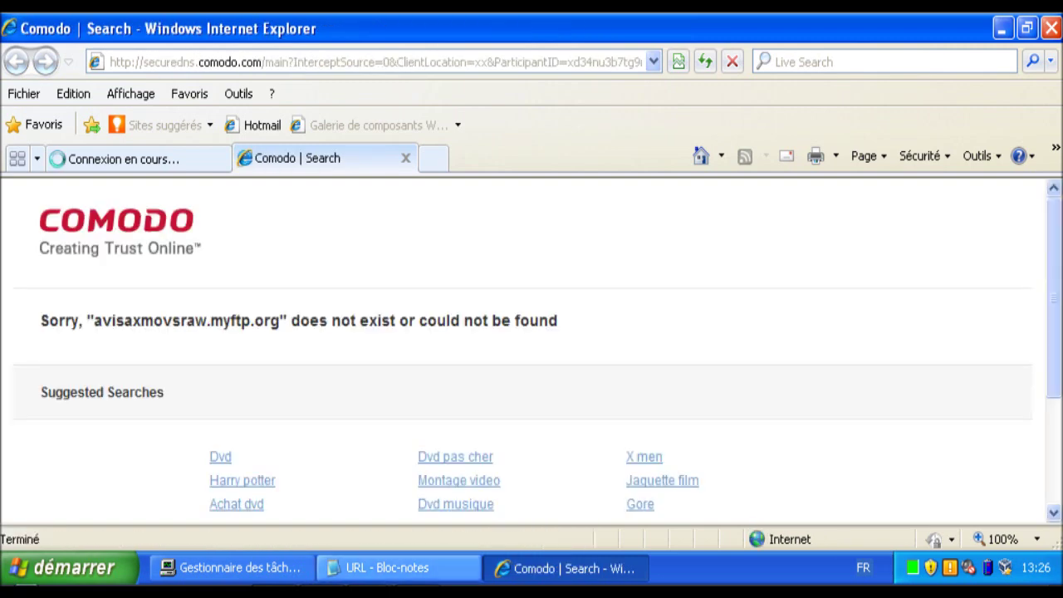
click(399, 568)
click(63, 337)
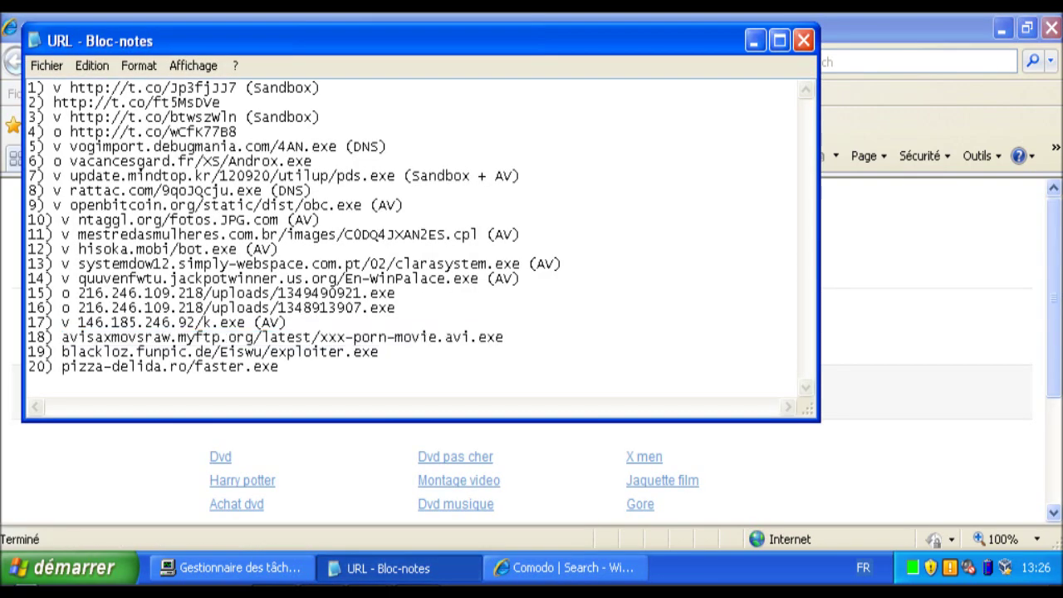
text(o)
- Load the nineteenth address, blackloz.funpic.de/Eiswu/exploiter.exe, in Internet Explorer and mark it with a leading "o" in the Notepad list
drag(379, 352, 61, 352)
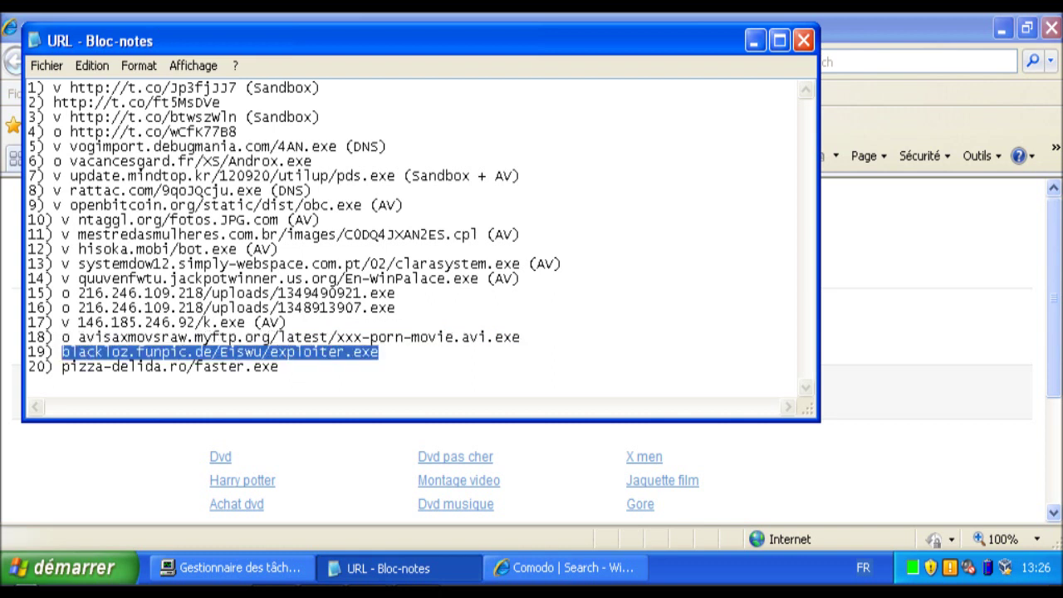
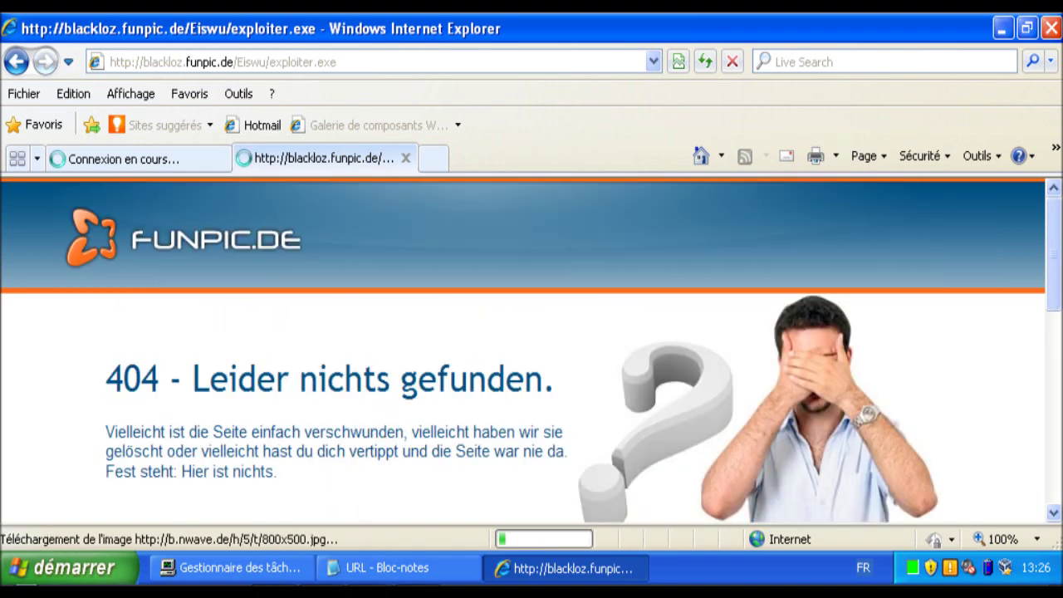
key(alt+Tab)
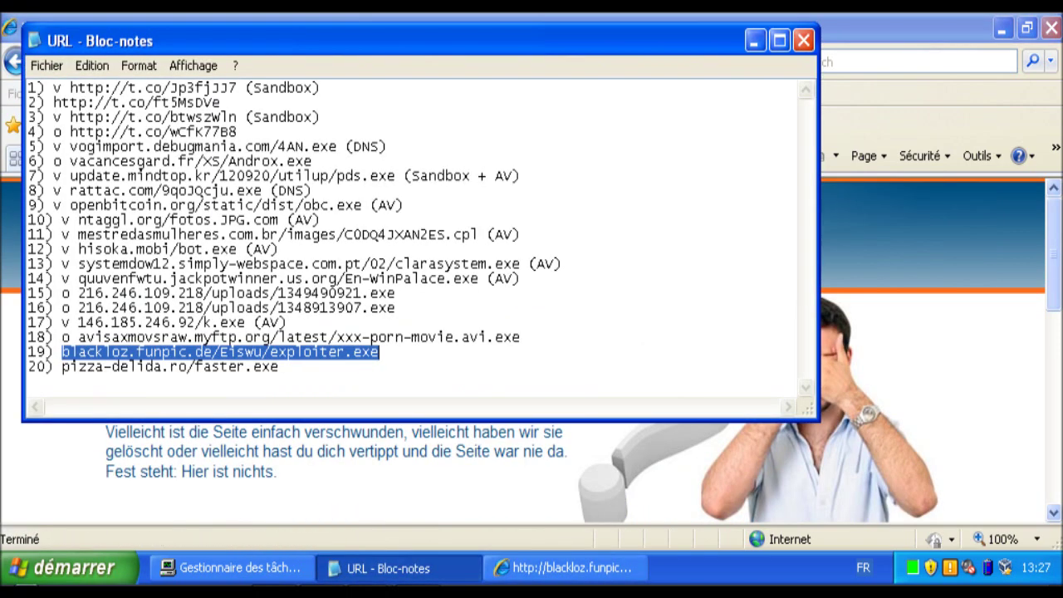
click(62, 352)
text(o)
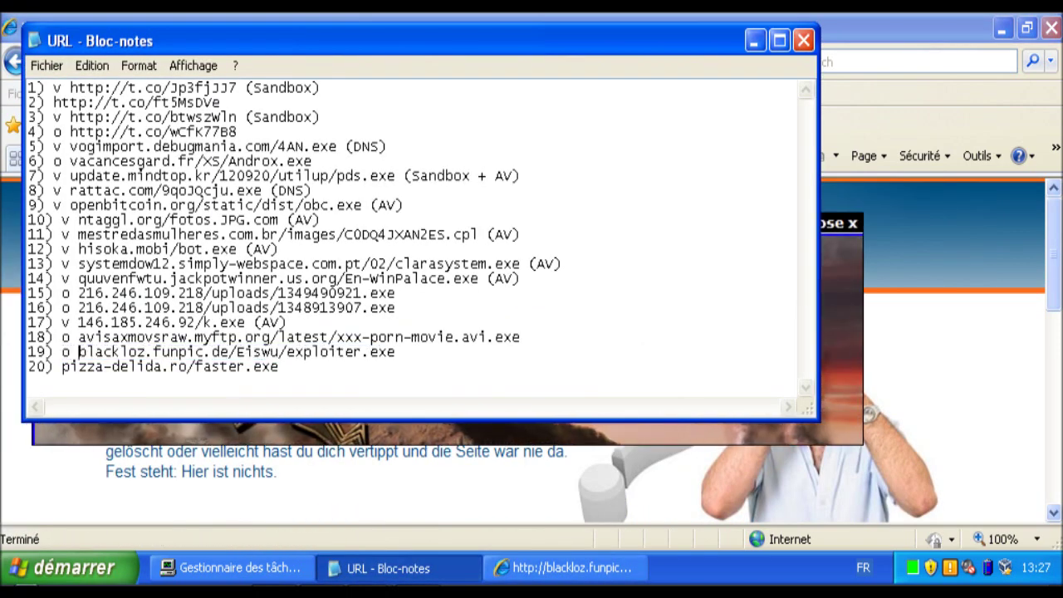
- Copy the twentieth address, pizza-delida.ro/faster.exe, from the Notepad list and load it in Internet Explorer
key(Down)
key(End)
key(shift+Left)
key(shift+Left)
key(shift+Left)
key(shift+Left)
key(shift+Left)
key(shift+Left)
key(shift+Left)
key(shift+Left)
key(shift+Left)
key(shift+Left)
key(shift+Left)
key(shift+Left)
key(shift+Left)
key(shift+Left)
key(shift+Left)
key(shift+Left)
key(shift+Left)
key(shift+Left)
key(shift+Left)
key(shift+Left)
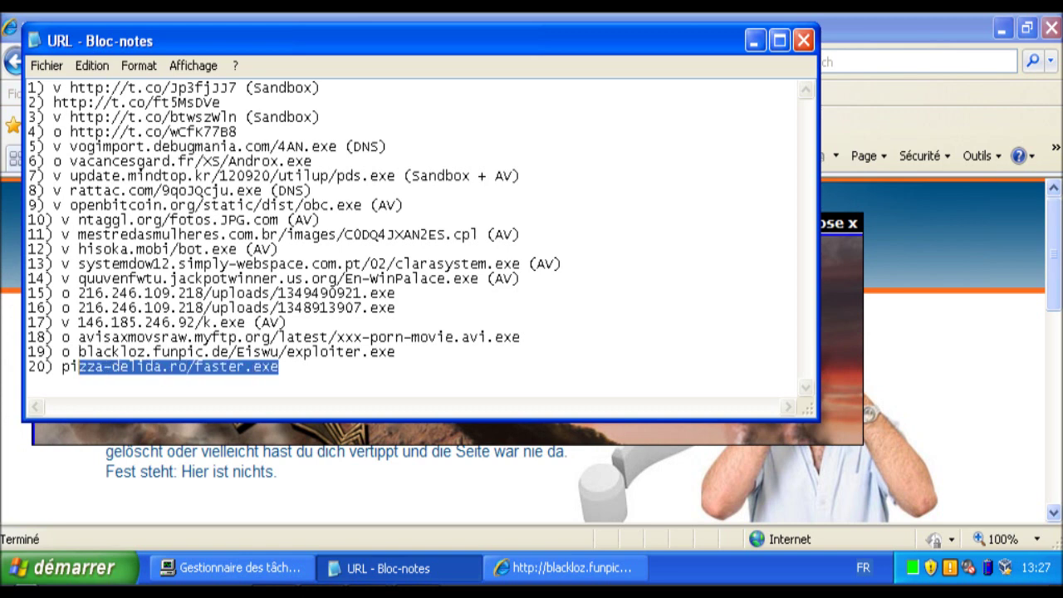
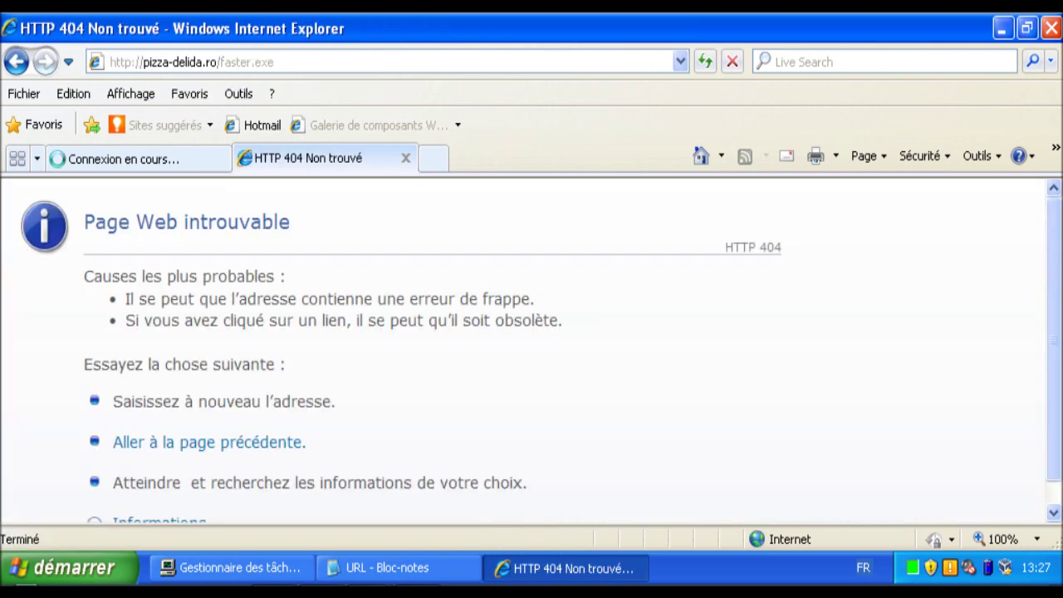
- Mark the twentieth address in the Notepad list with a leading "o" and save the URL file
click(397, 568)
click(62, 367)
text(o pizza-delida.ro/faster.exe)
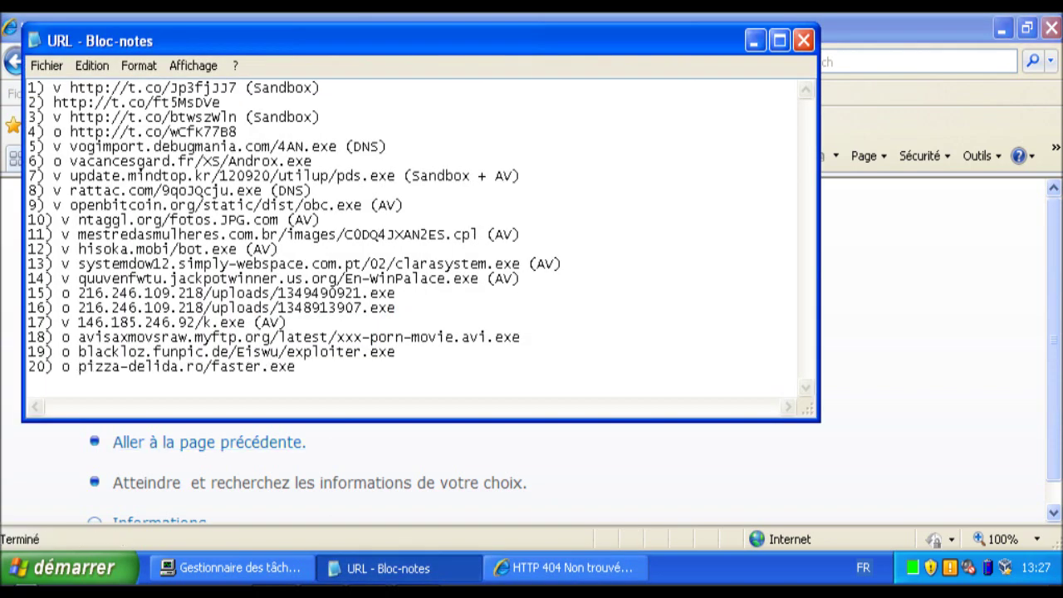
key(alt+f)
key(Down)
key(Down)
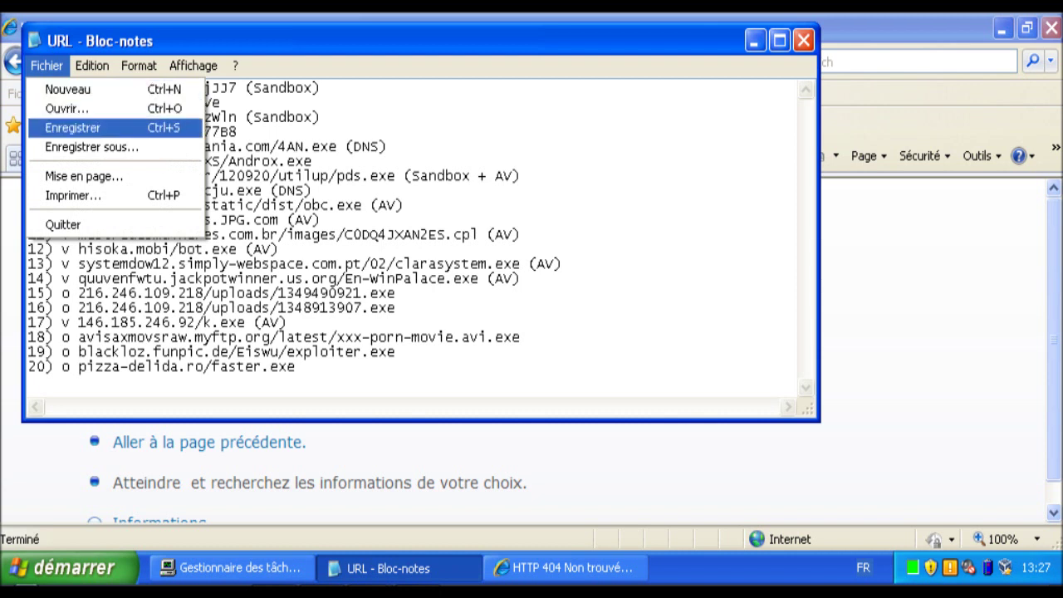
key(Return)
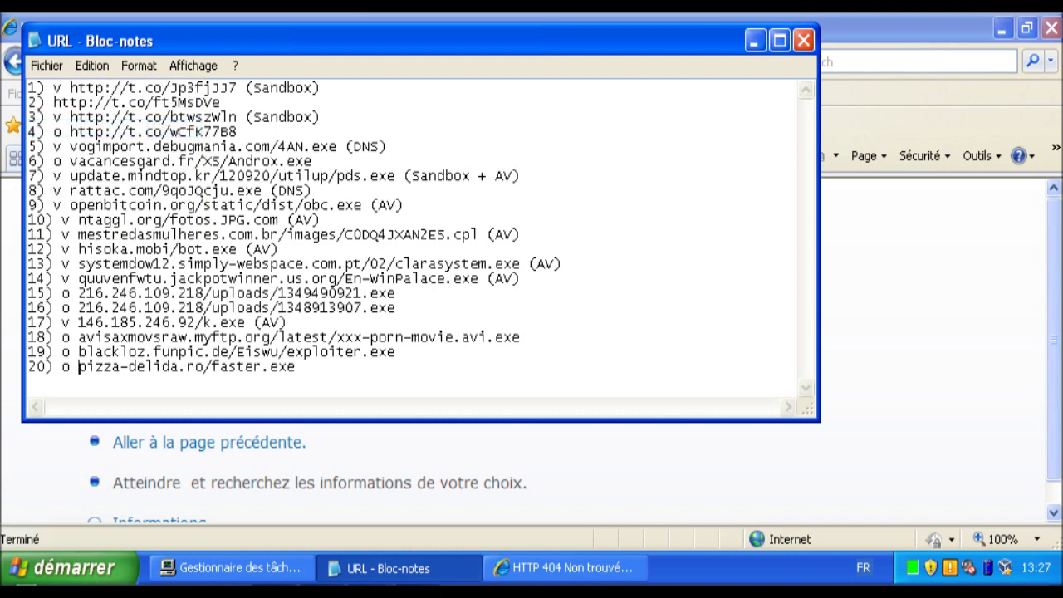
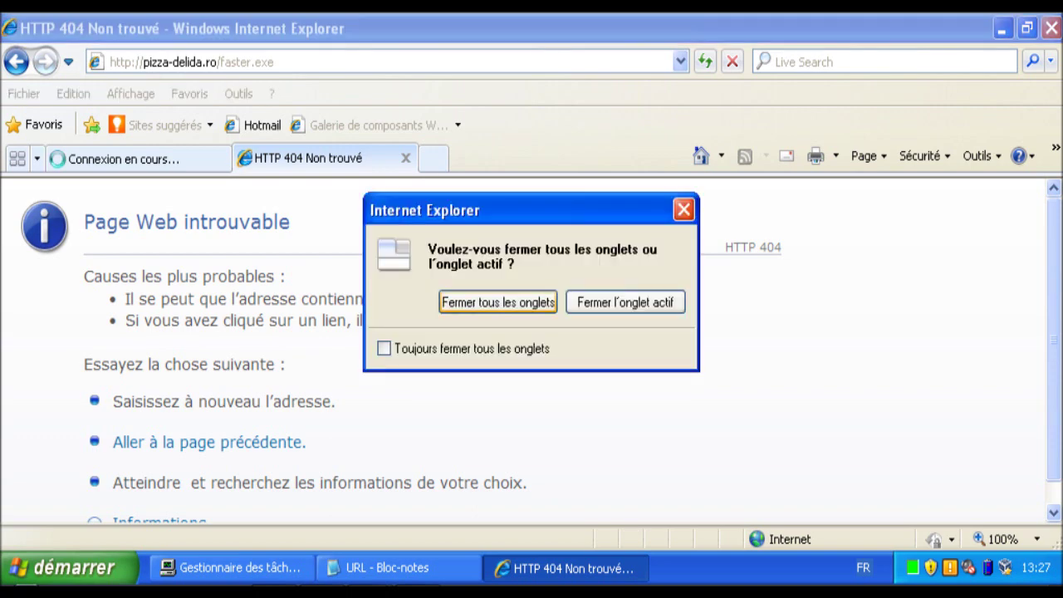
- Close all Internet Explorer tabs and exit the Softonic Counter-Strike downloader without completing its downloads
key(Return)
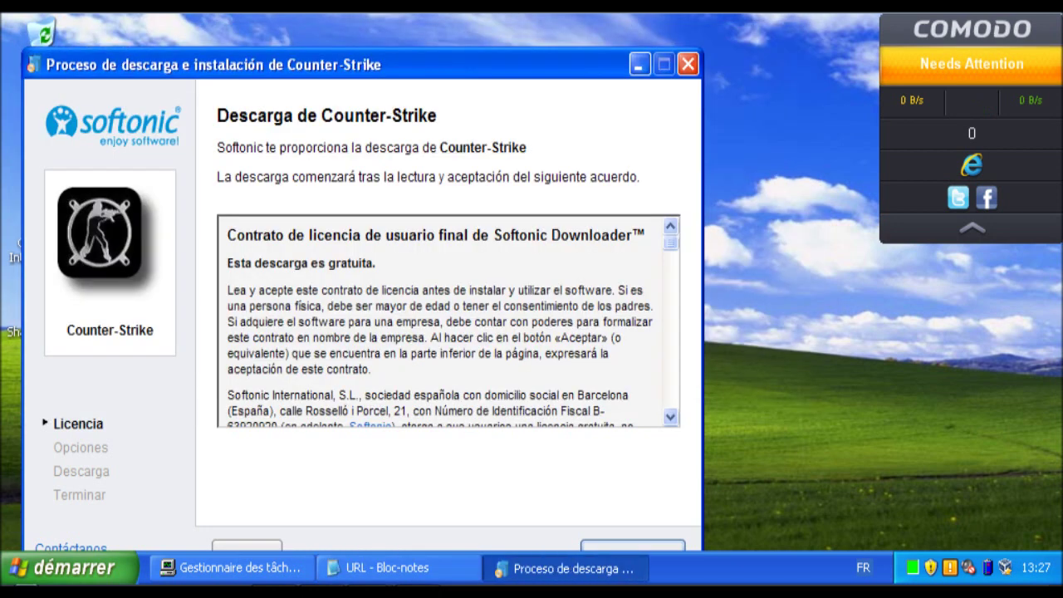
click(688, 64)
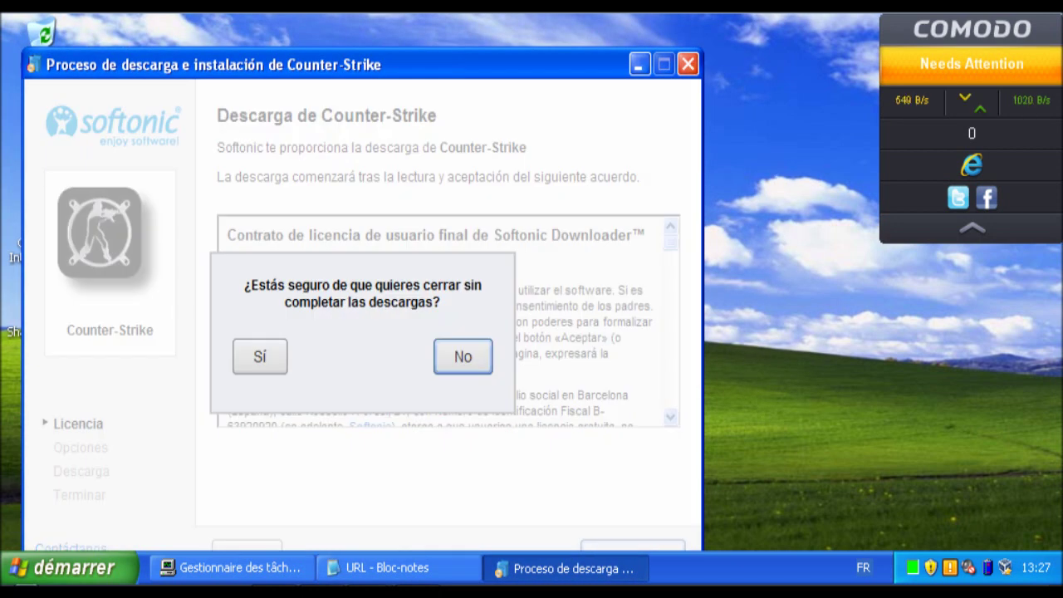
click(463, 357)
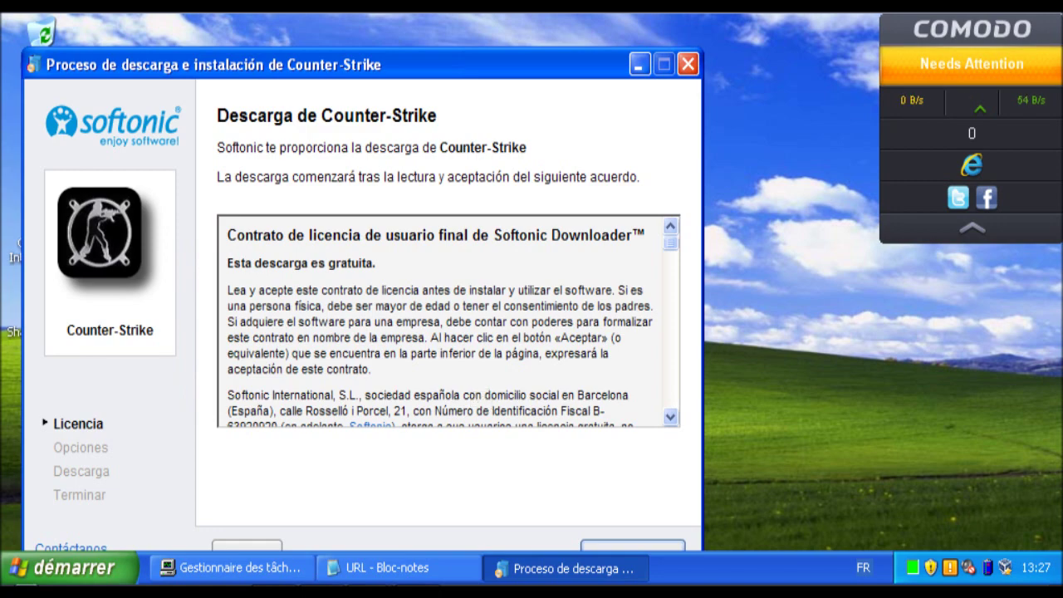
click(688, 64)
click(256, 355)
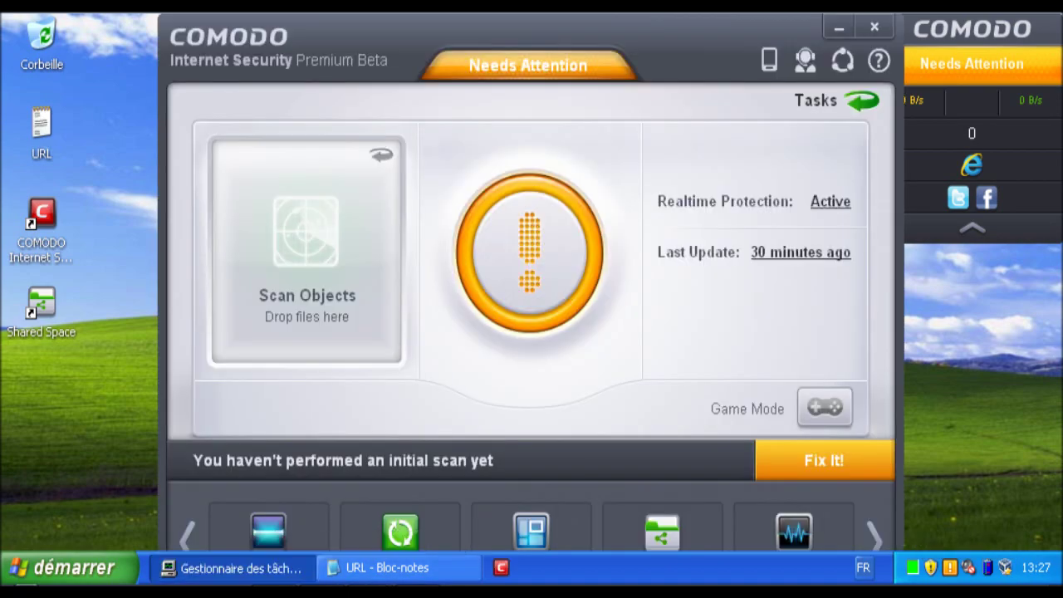
- Check the running processes in Windows Task Manager, then reset COMODO's sandbox by erasing all its changes and close COMODO Internet Security
click(250, 567)
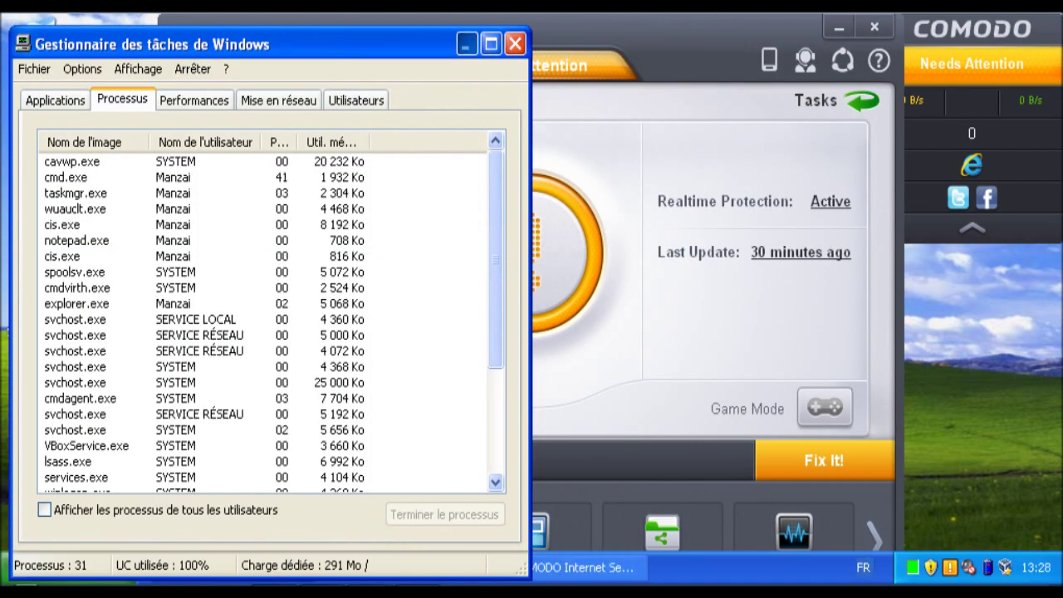
click(467, 44)
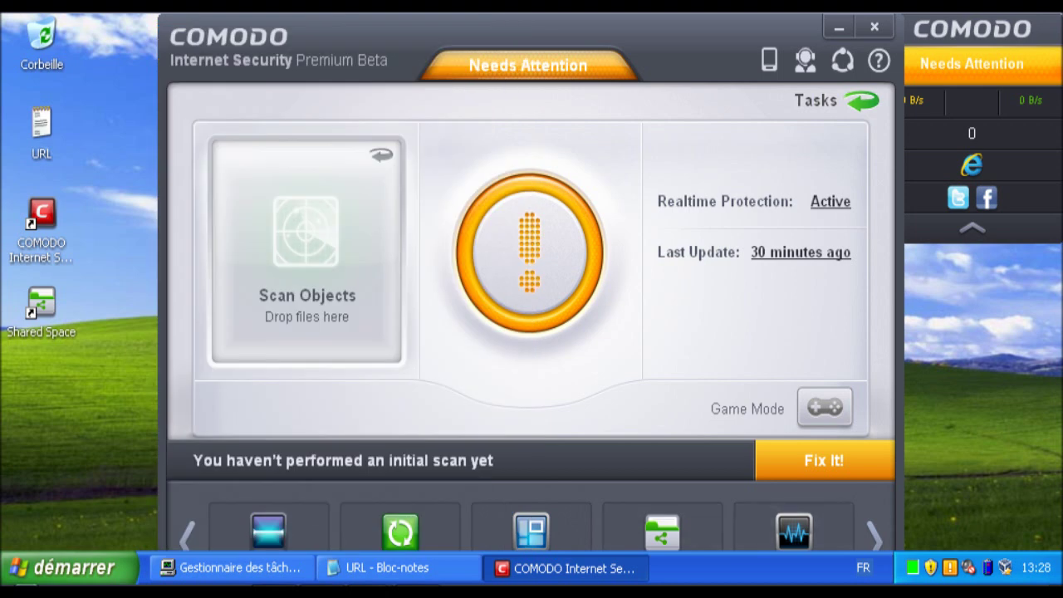
click(861, 100)
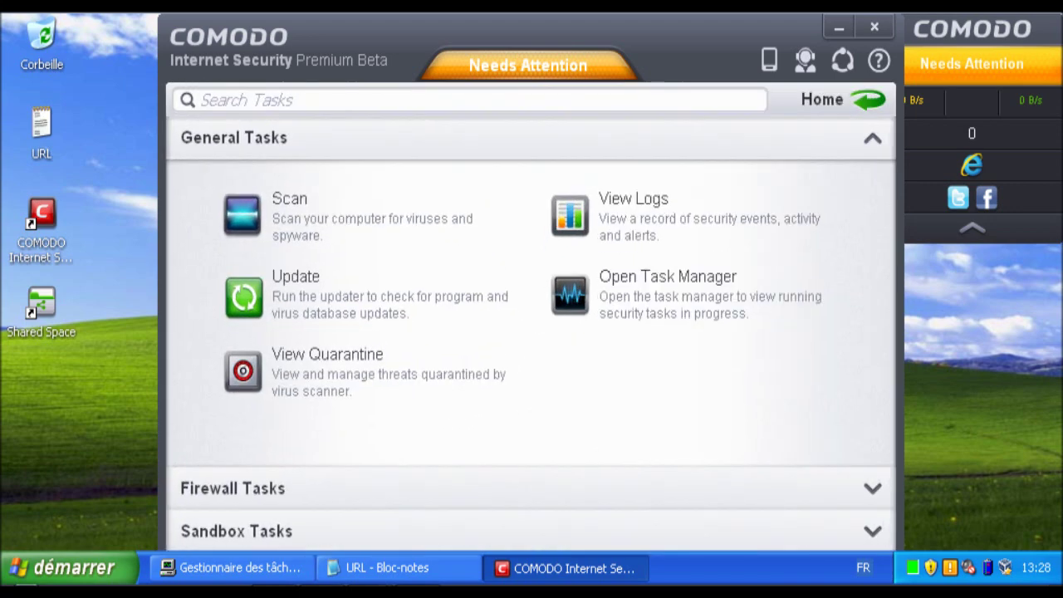
click(236, 531)
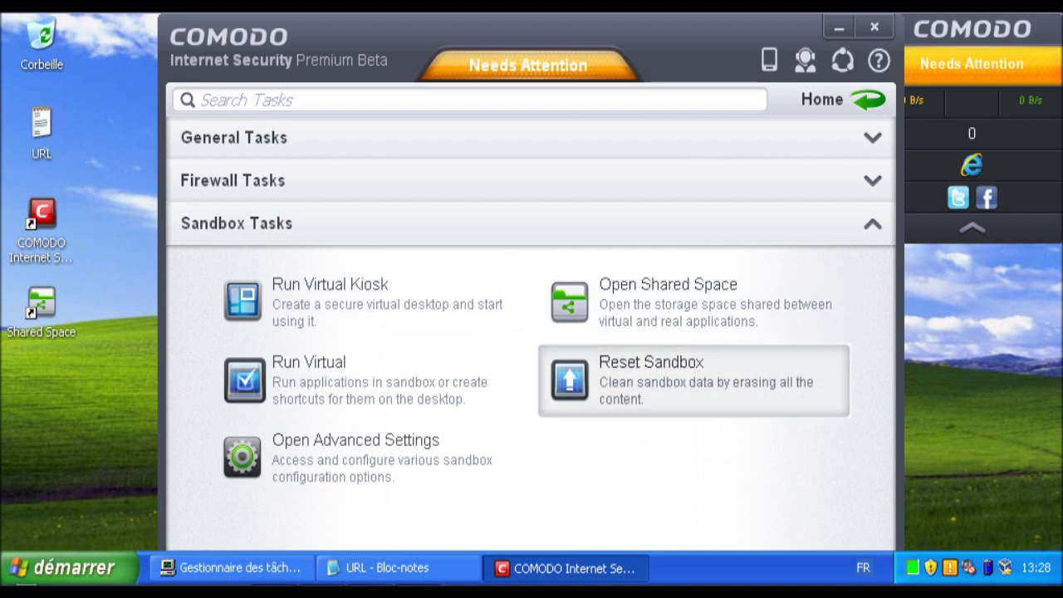
click(652, 380)
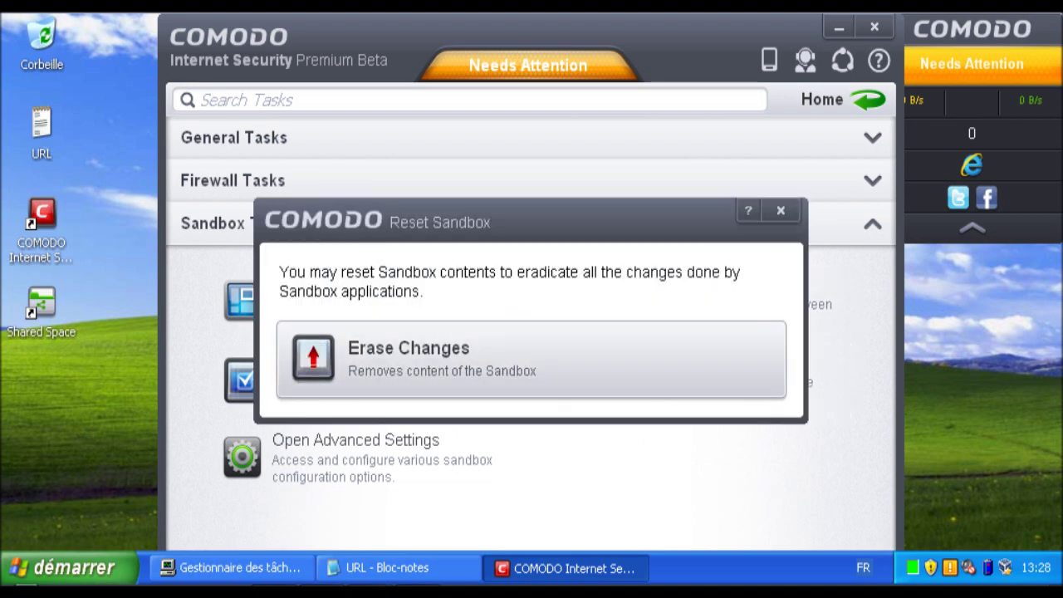
click(652, 381)
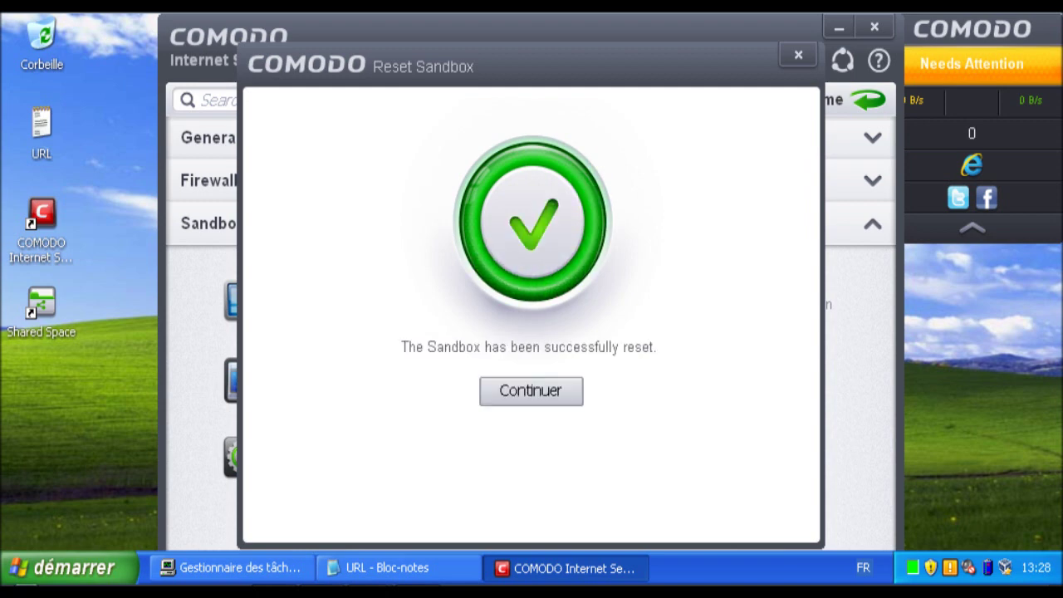
click(798, 55)
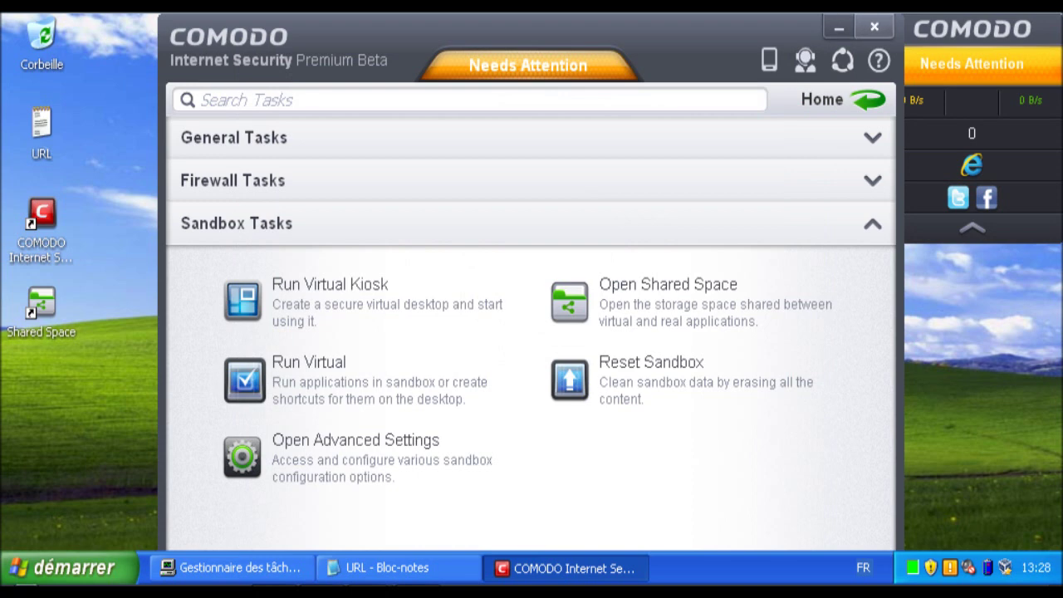
click(874, 26)
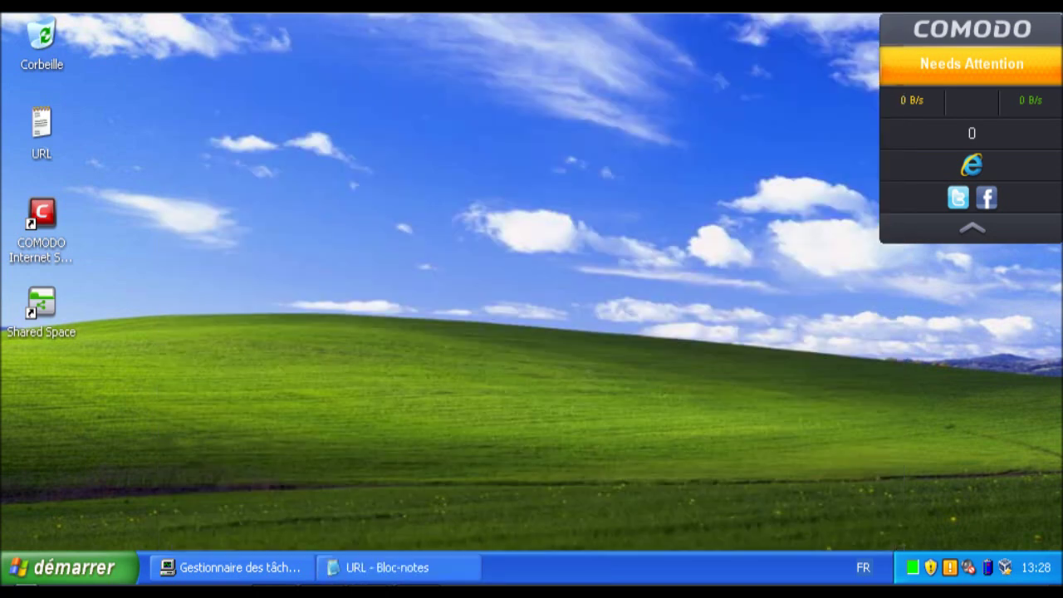
- Open the \\Vboxsvr network location with the Windows Run command
click(66, 567)
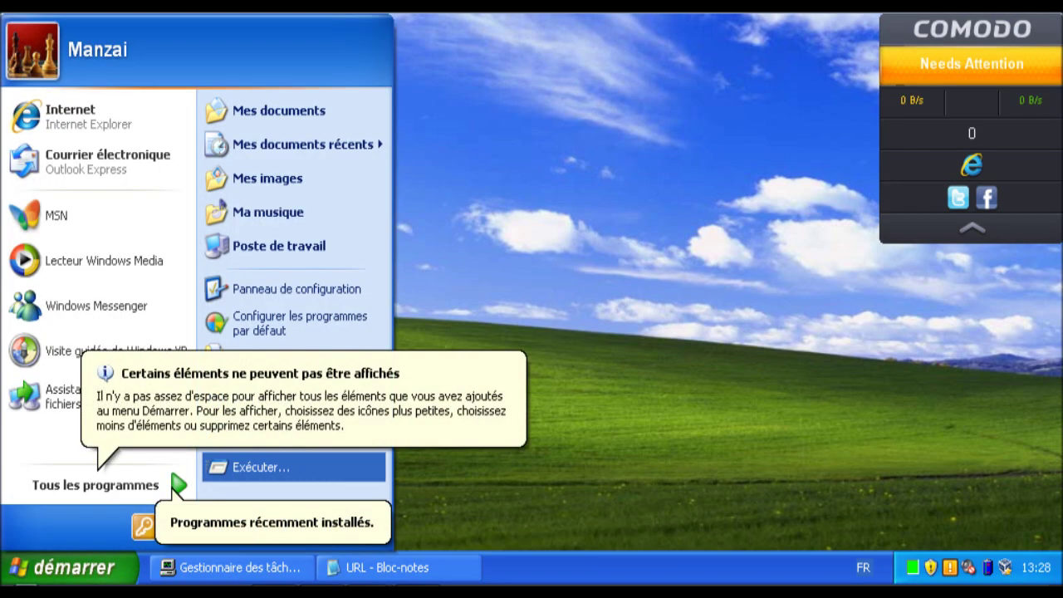
click(249, 467)
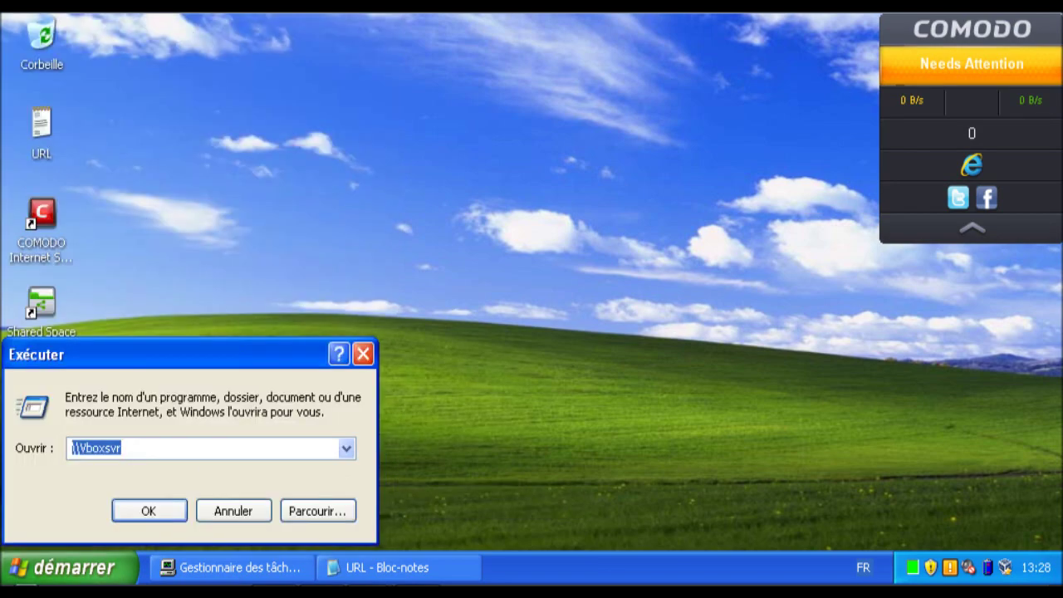
key(Escape)
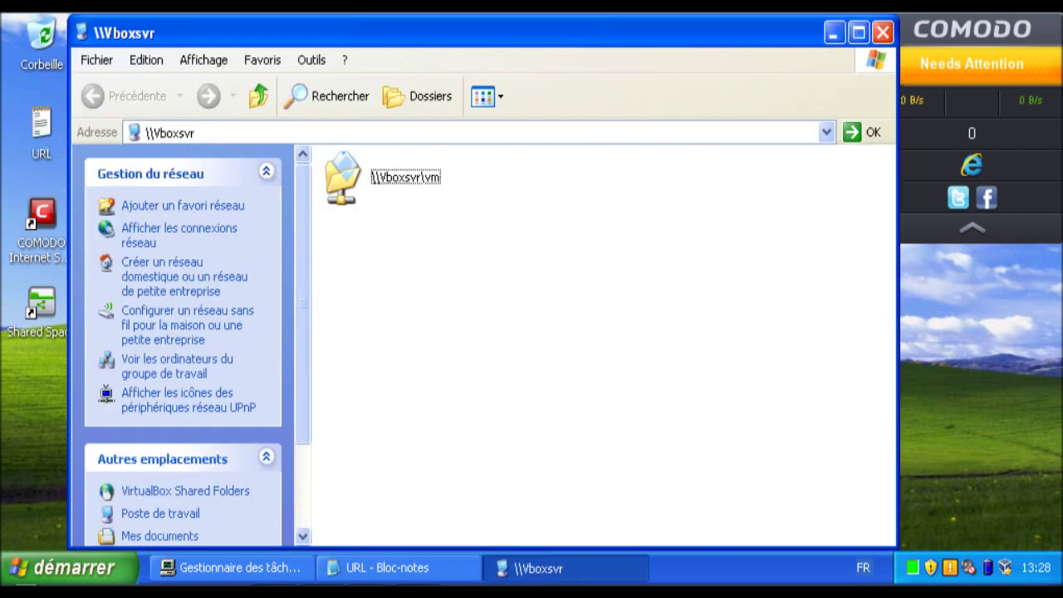
- Open the vm shared folder, copy the 2012 10 09 - 348.7z archive from it to the desktop, and close the folder window
key(Return)
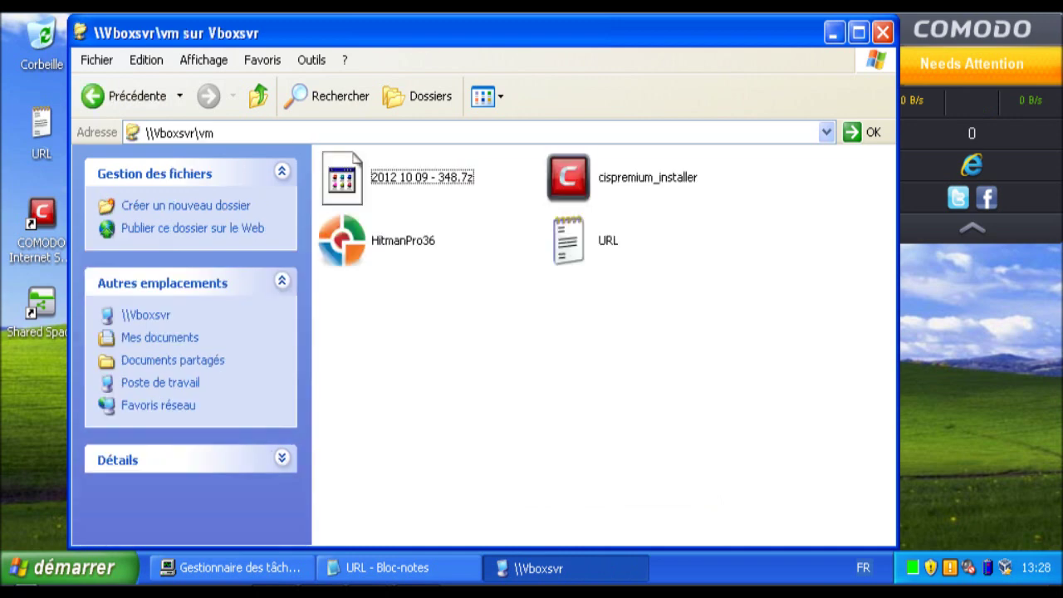
drag(482, 33, 573, 40)
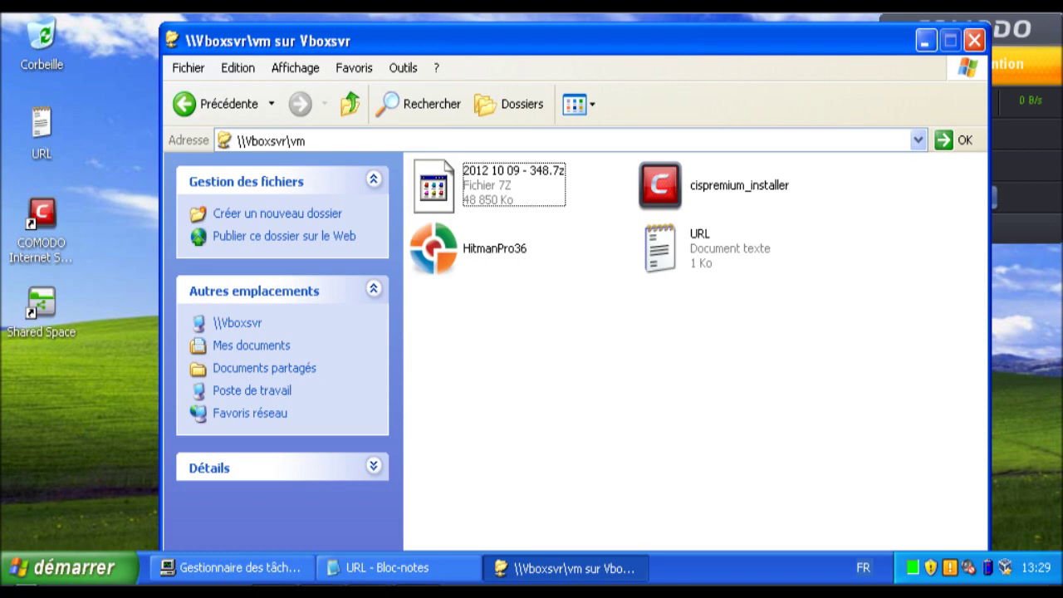
click(488, 185)
drag(488, 185, 75, 396)
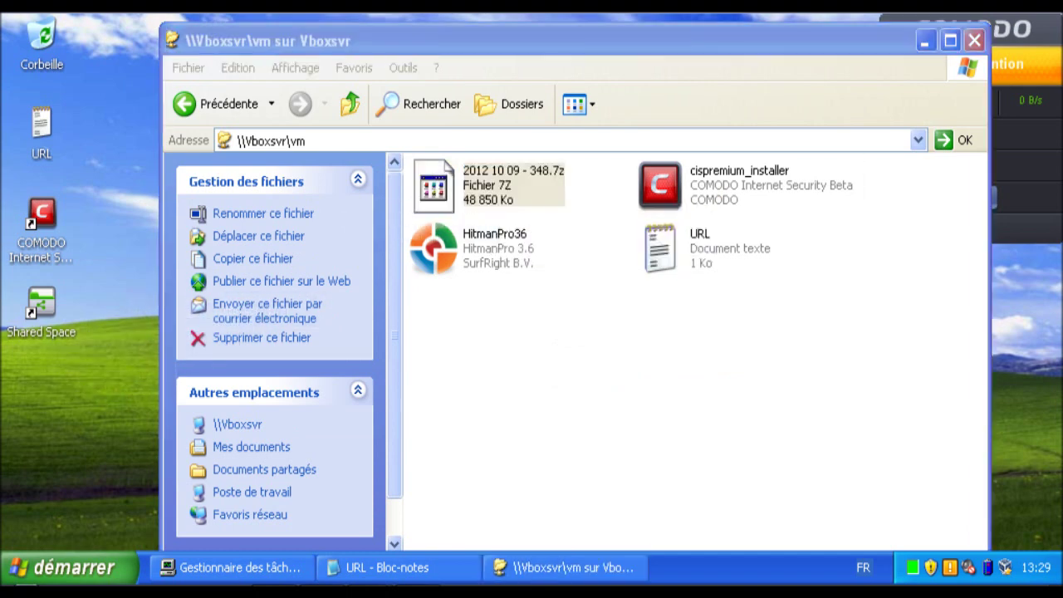
key(ctrl+v)
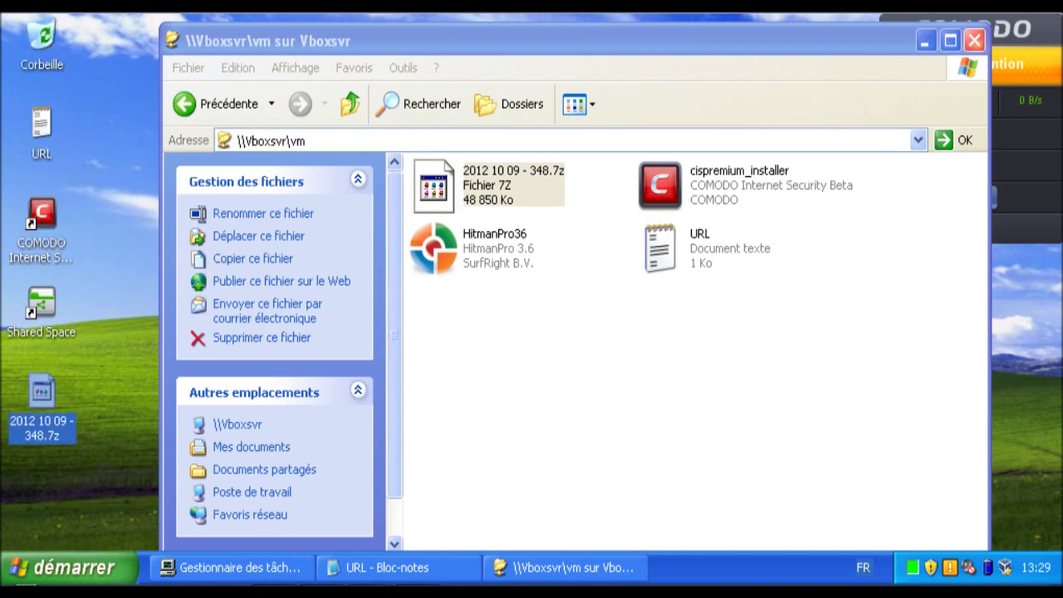
click(974, 40)
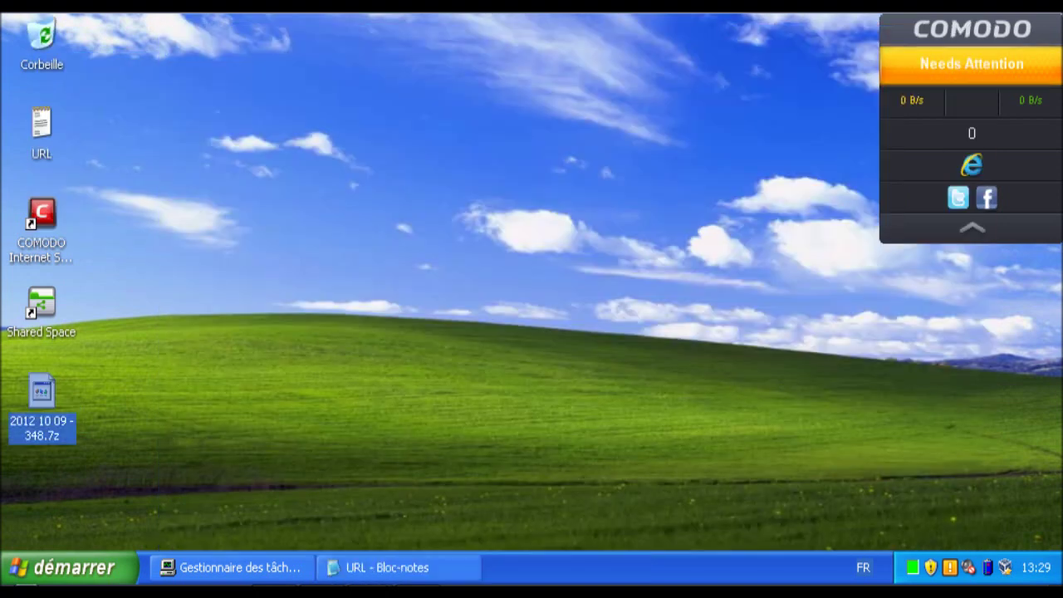
- Try to extract the 2012 10 09 - 348.7z desktop archive with 7-Zip into its own folder, entering the archive password
key(shift+F10)
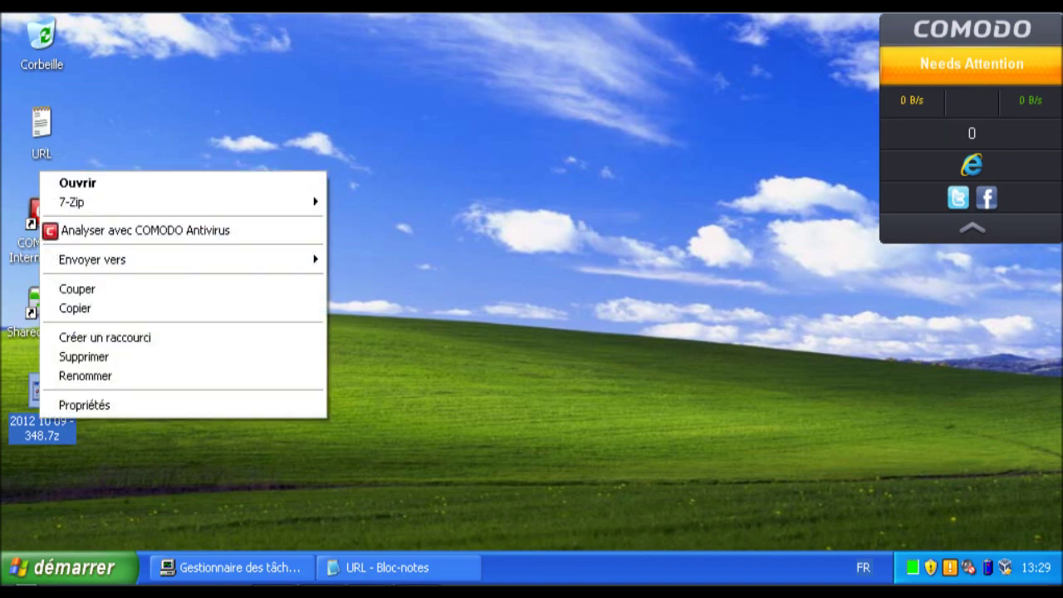
mouse_move(182, 202)
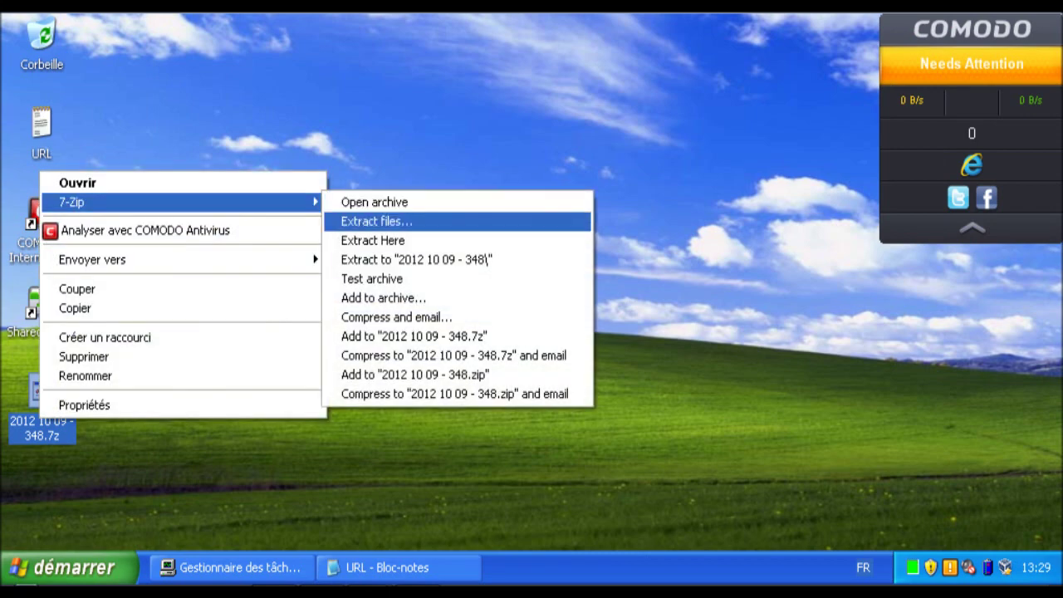
key(Return)
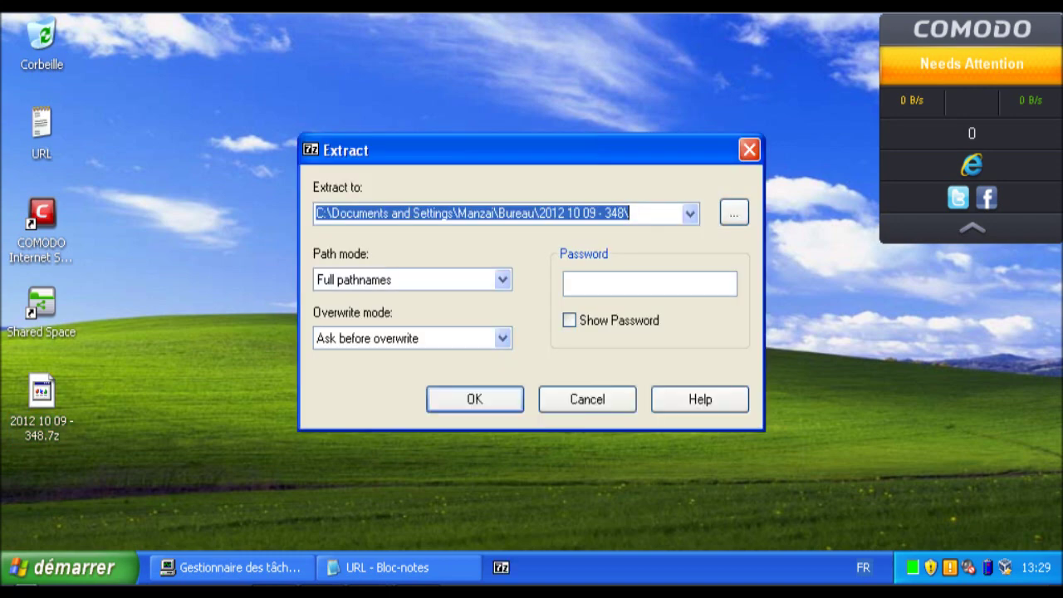
text(********)
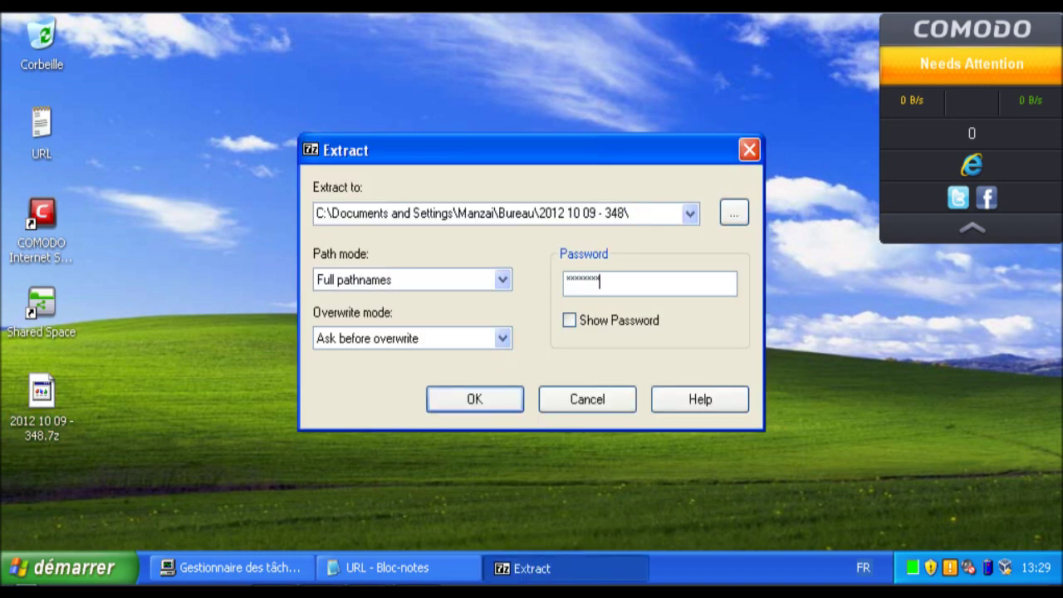
key(Return)
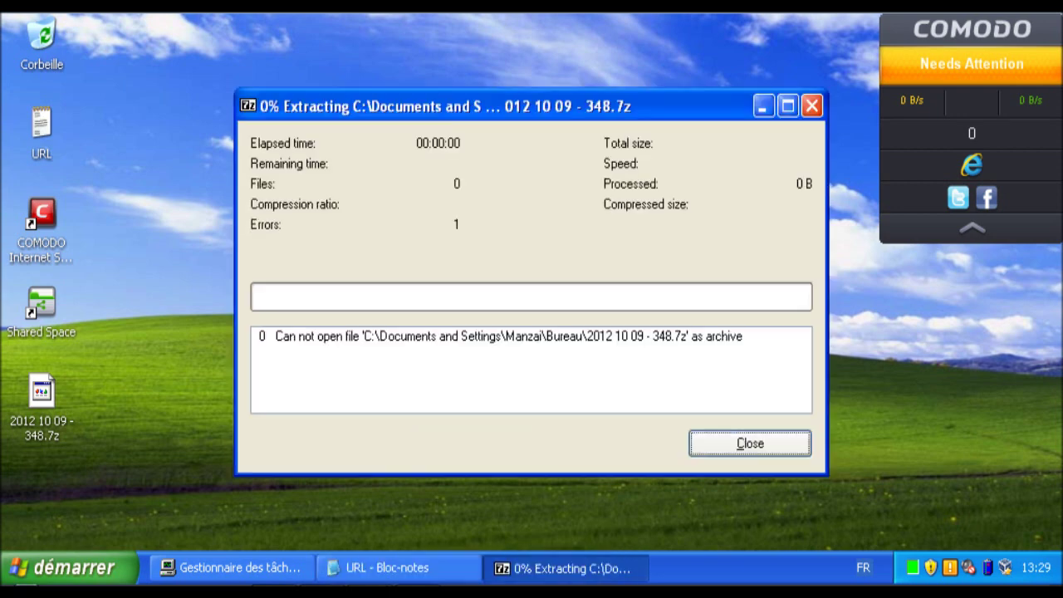
key(Return)
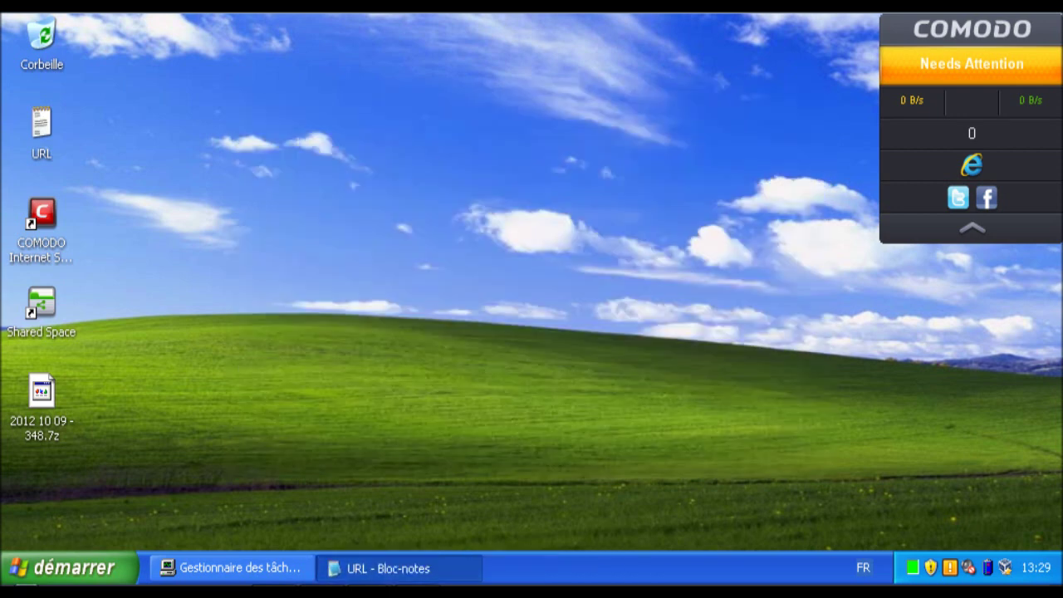
- Retry the 7-Zip extraction of 2012 10 09 - 348.7z with full pathnames, re-entering the archive password, and dismiss the extraction report
right_click(55, 425)
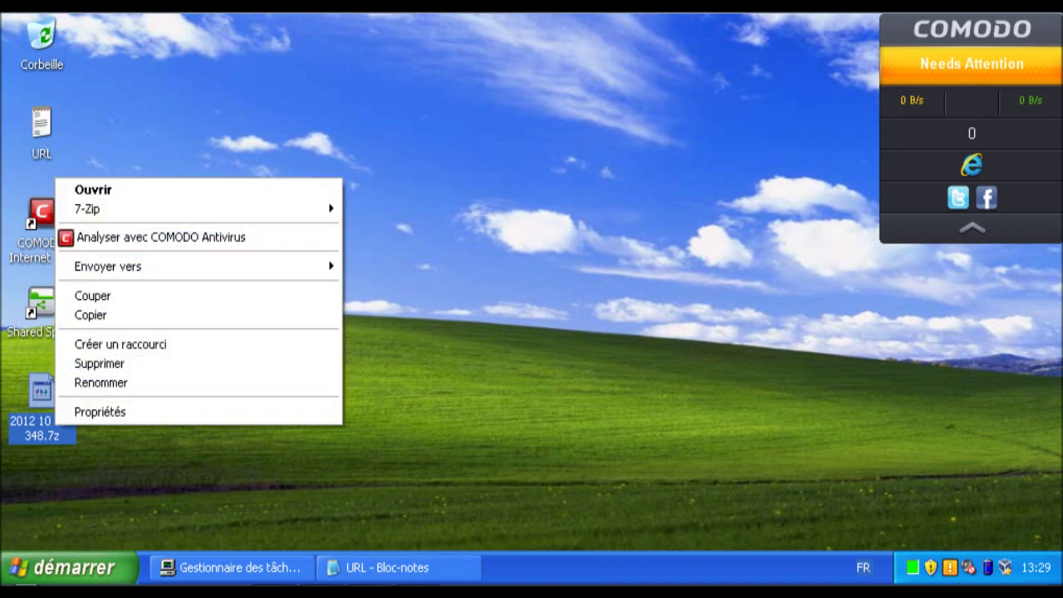
key(Down)
key(Down)
key(Right)
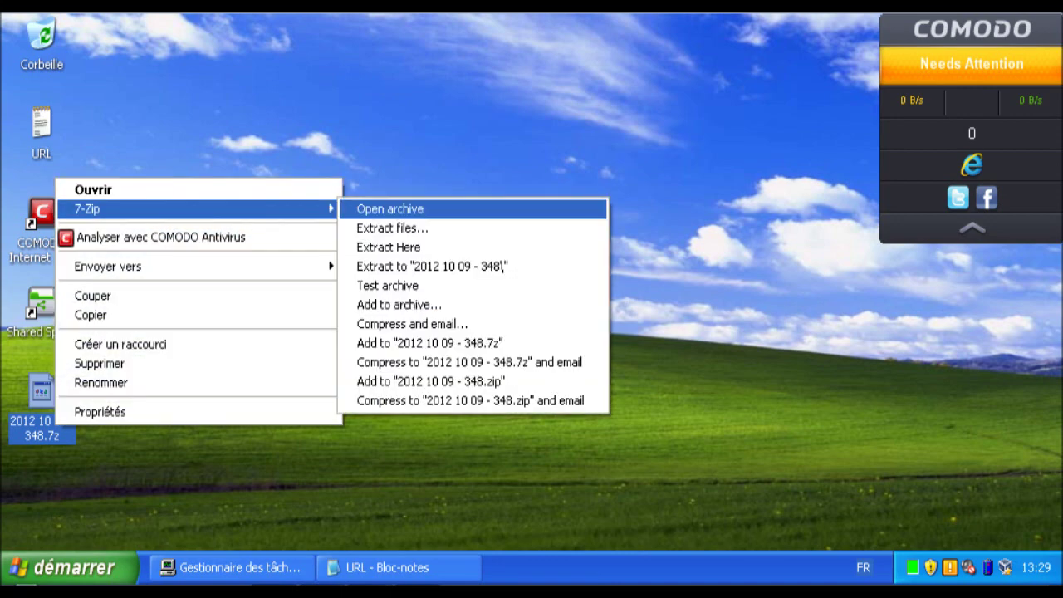
key(Down)
key(Return)
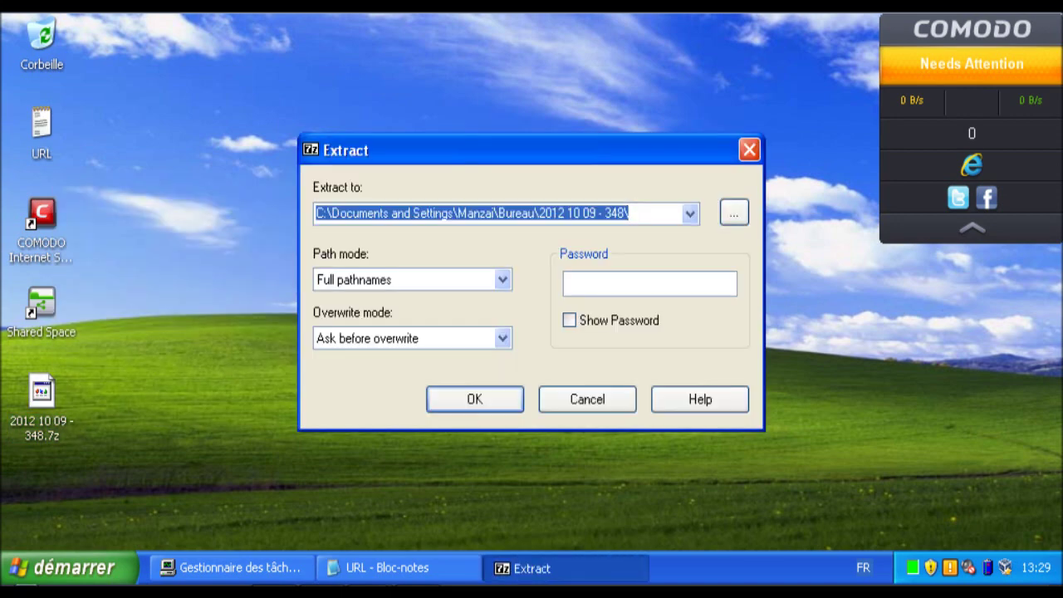
click(567, 282)
text(********)
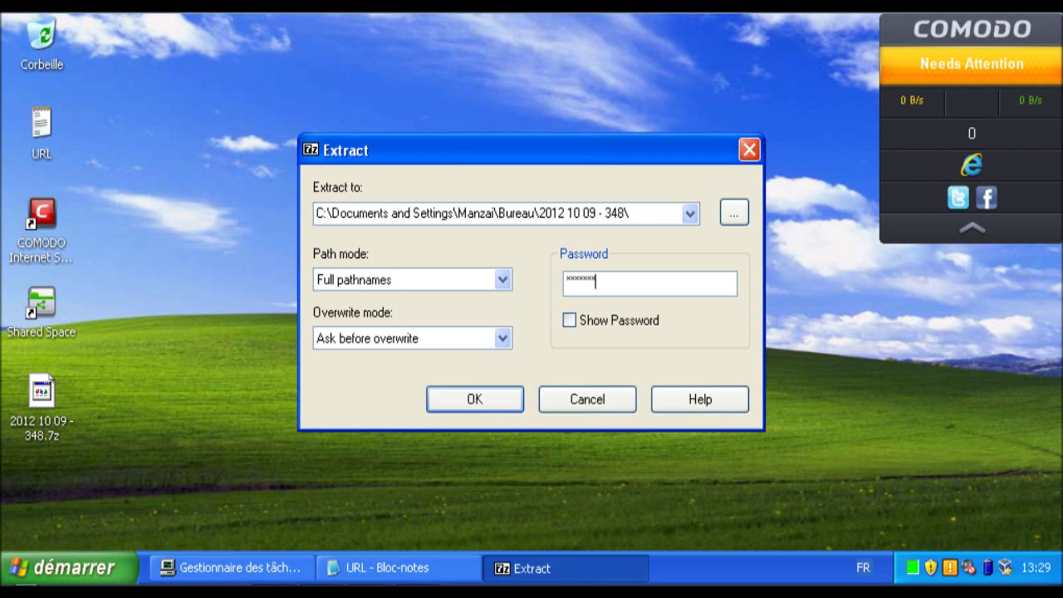
key(Return)
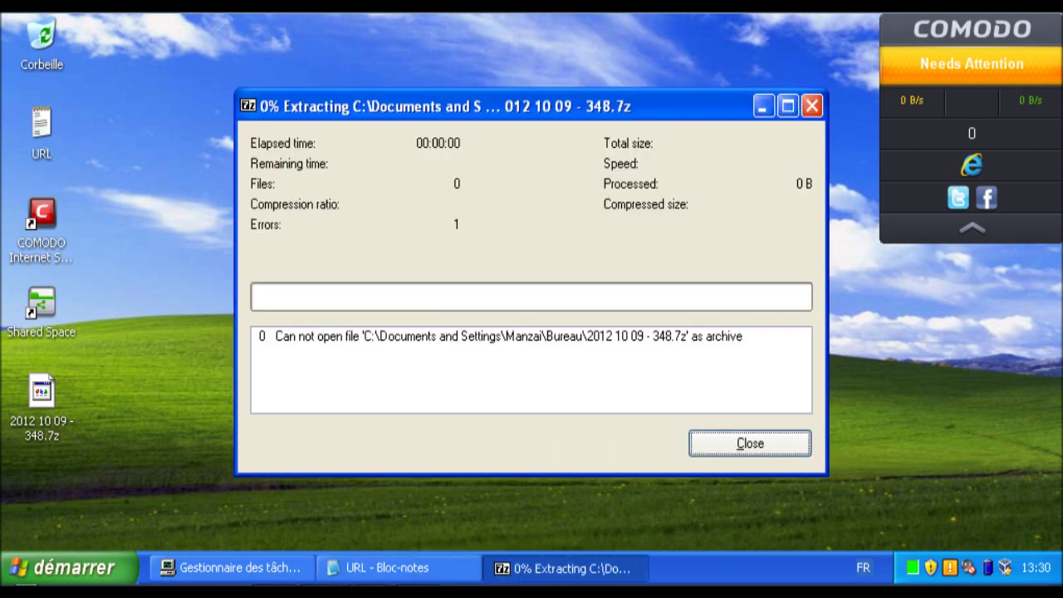
click(750, 442)
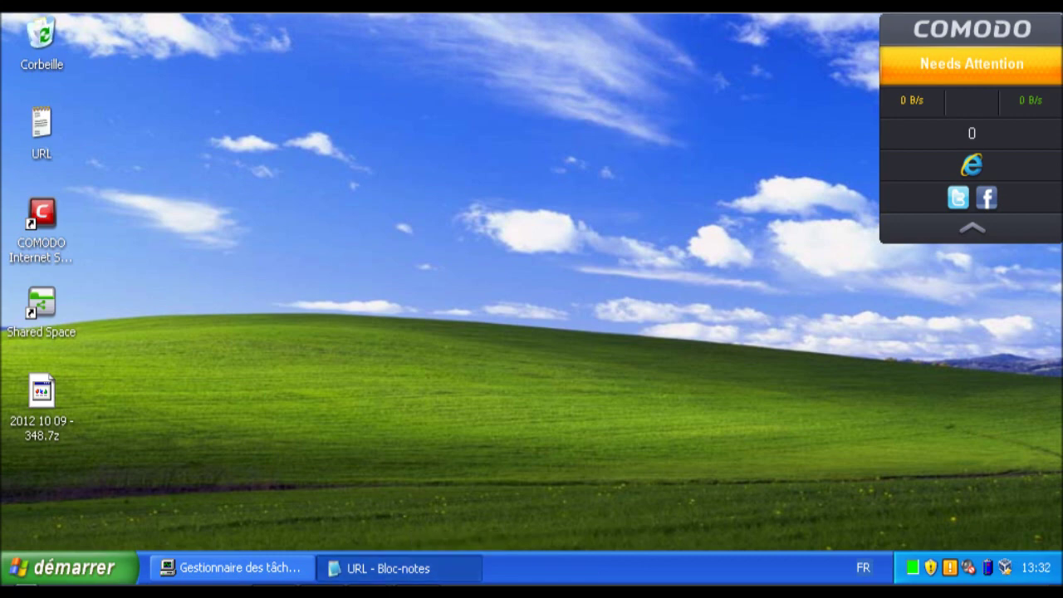
- Try extracting 2012 10 09 - 348.7z once more with Show Password turned off and the archive password entered
right_click(50, 419)
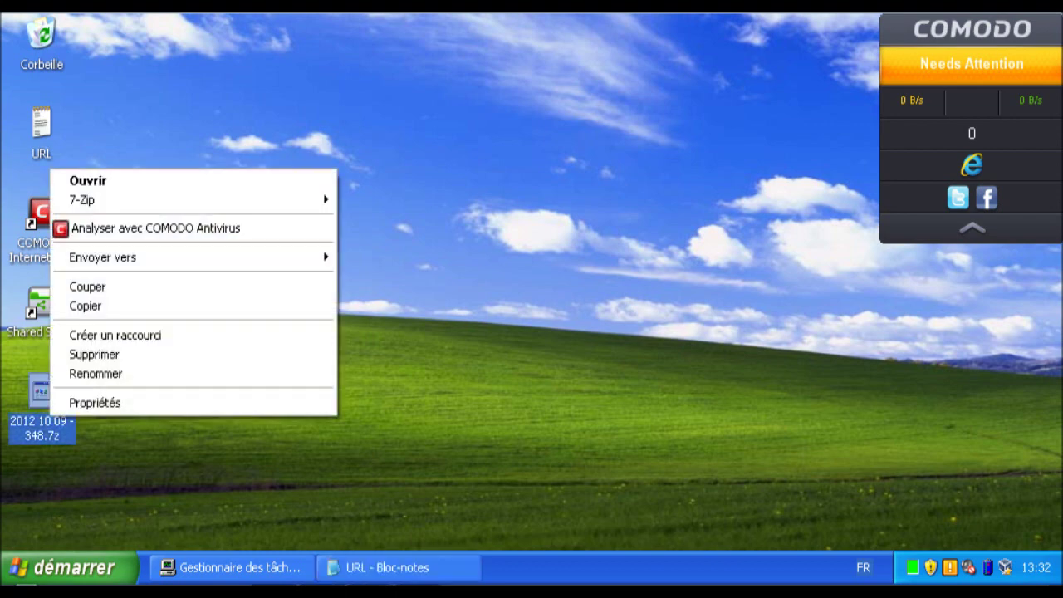
mouse_move(166, 199)
click(384, 219)
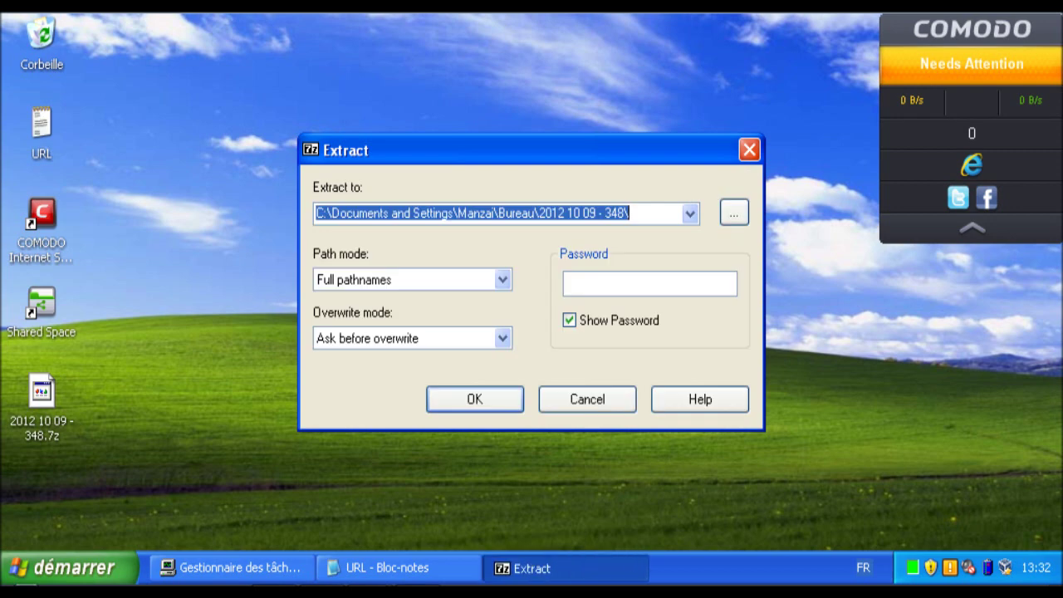
click(569, 320)
click(650, 283)
text(********)
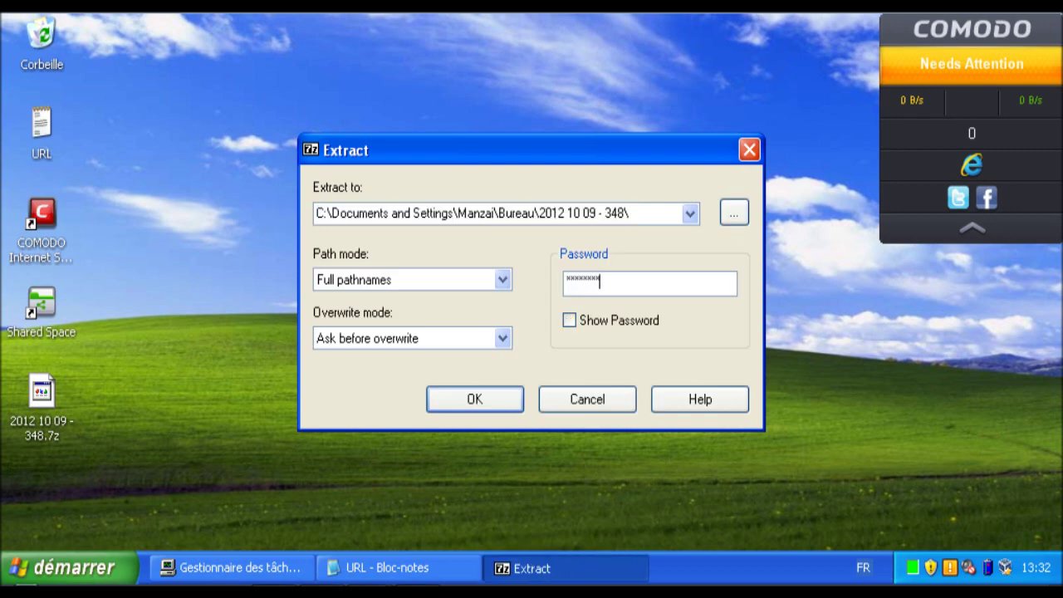
key(Return)
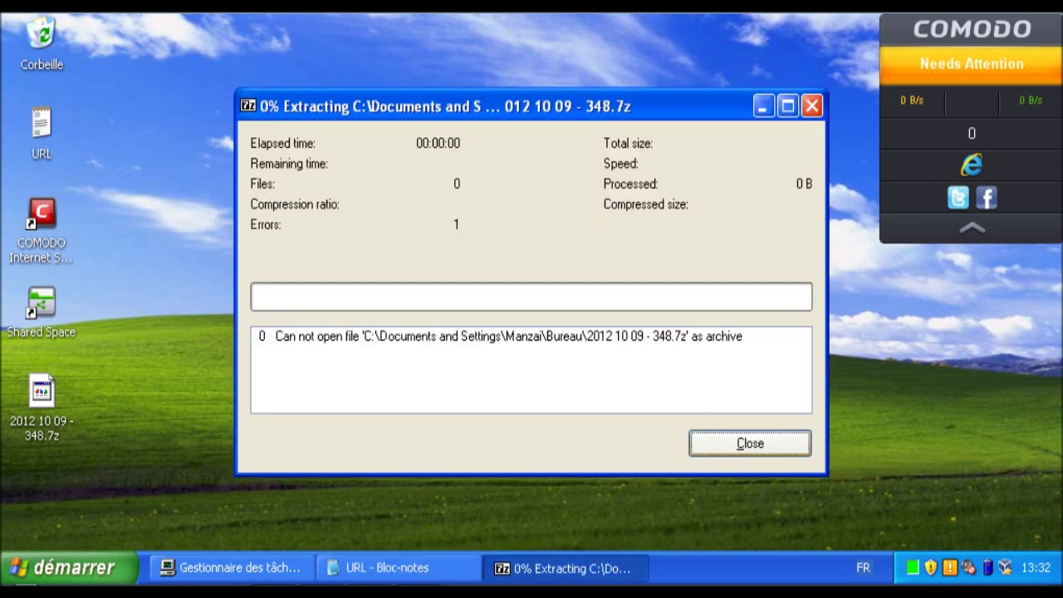
key(Return)
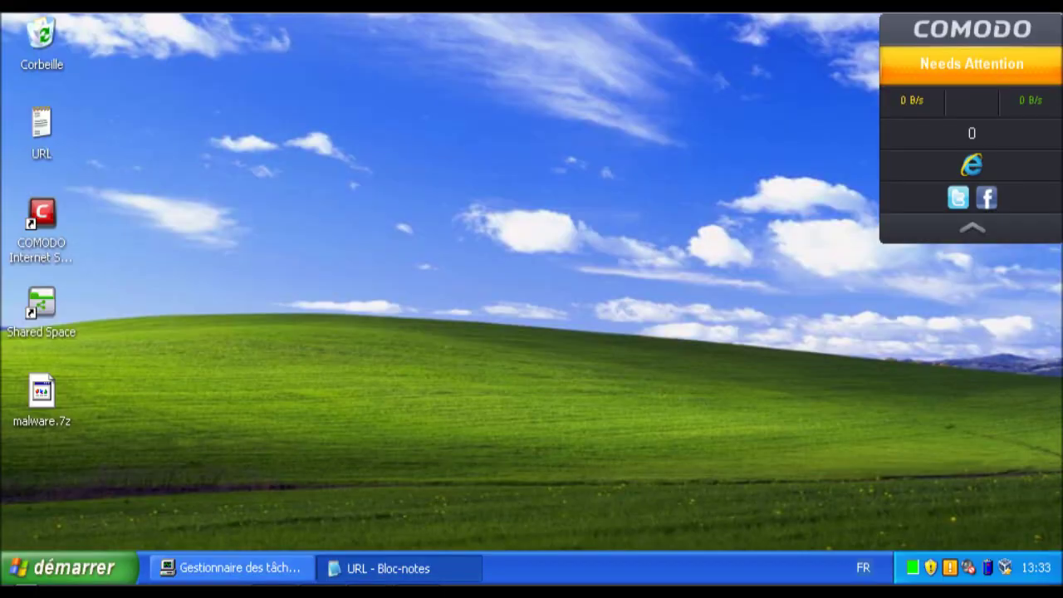
- Try to extract malware.7z from the desktop into a malware folder with 7-Zip, entering the archive password
right_click(47, 392)
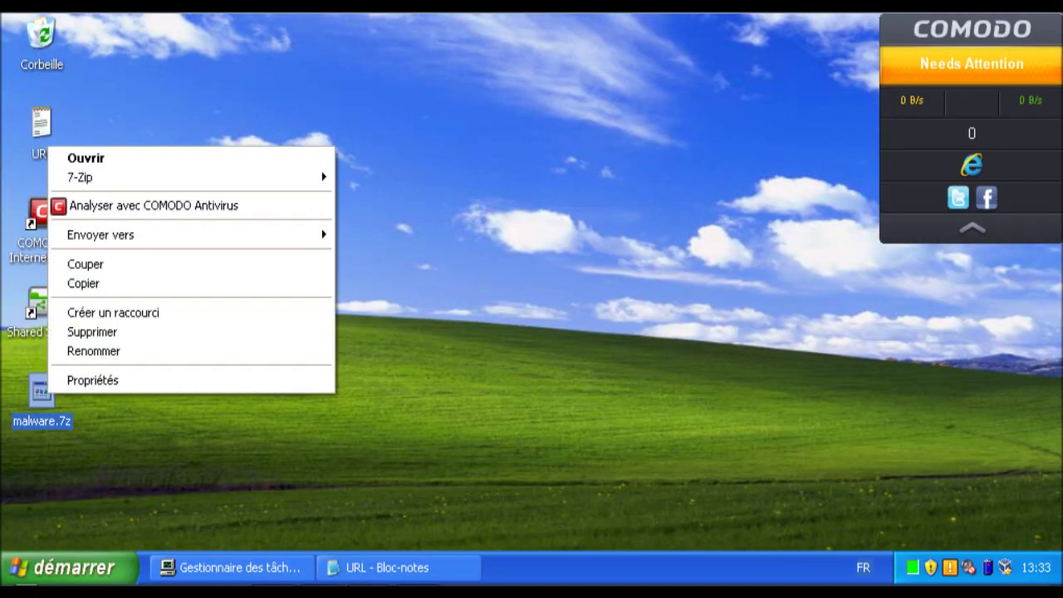
mouse_move(79, 177)
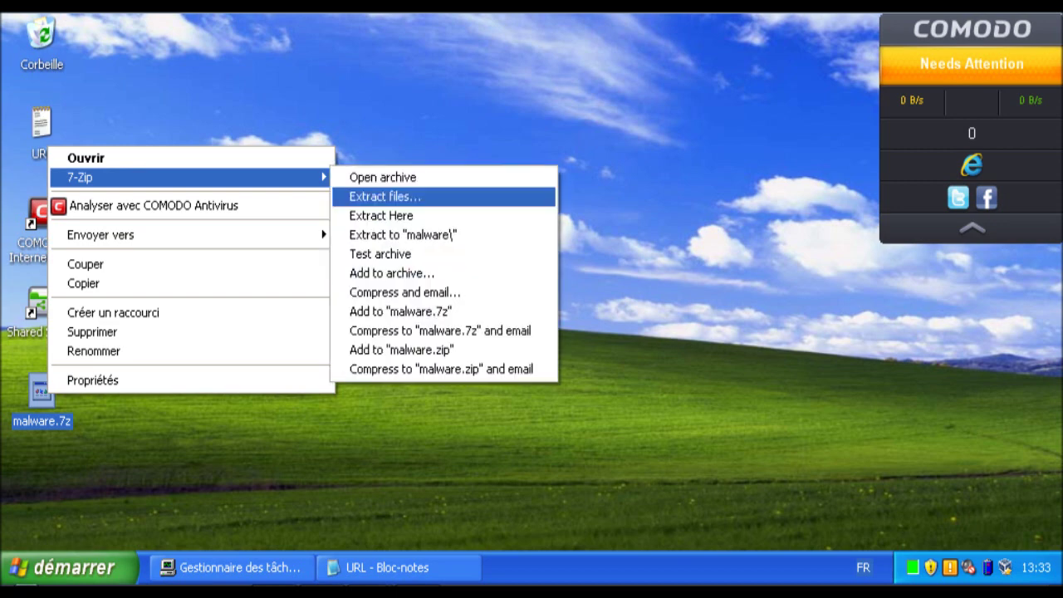
click(403, 194)
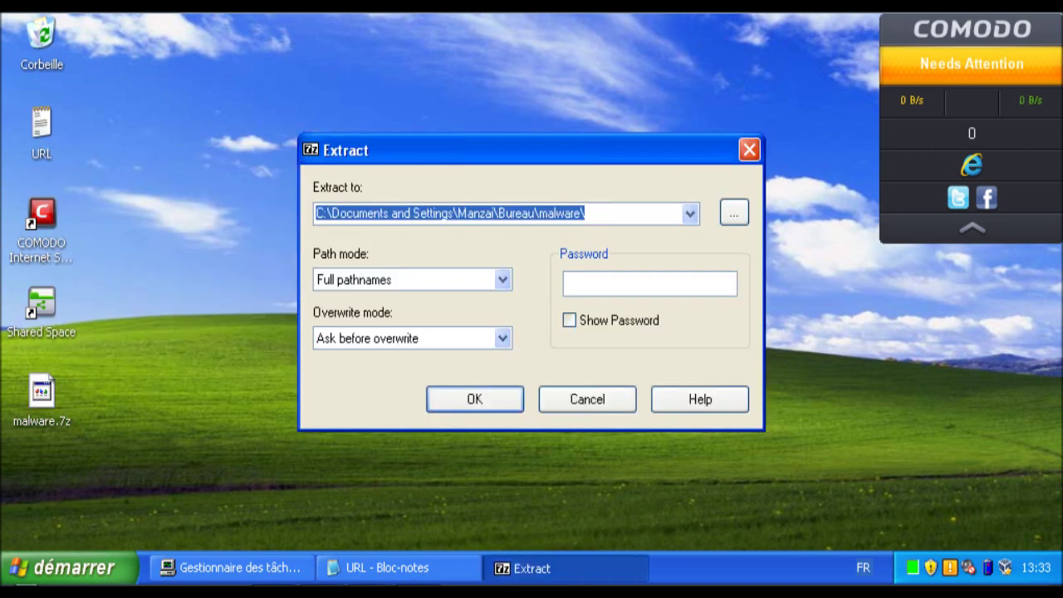
click(567, 282)
text(infected)
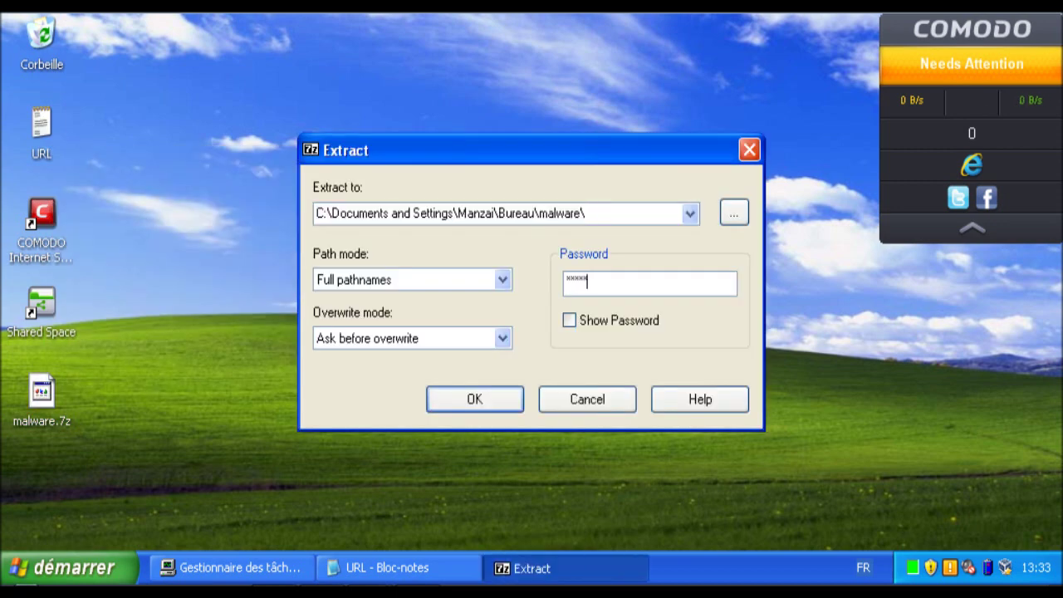
key(Return)
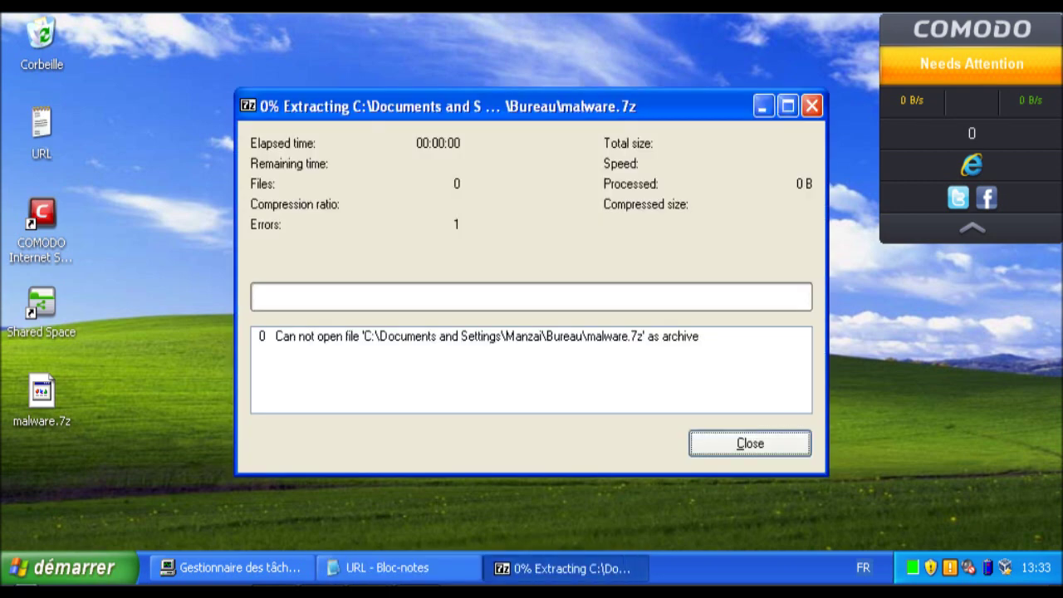
key(Return)
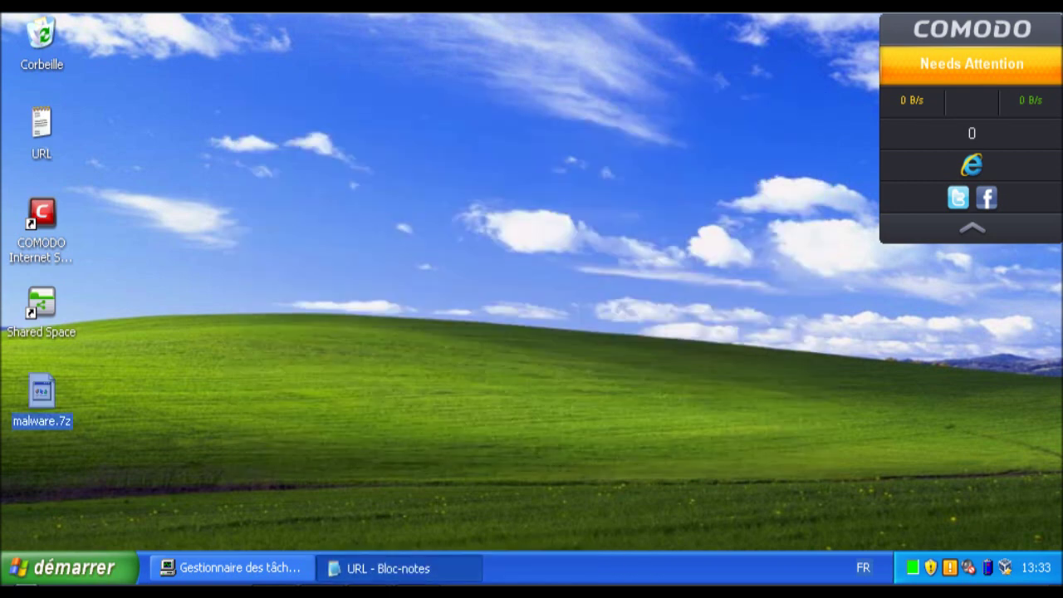